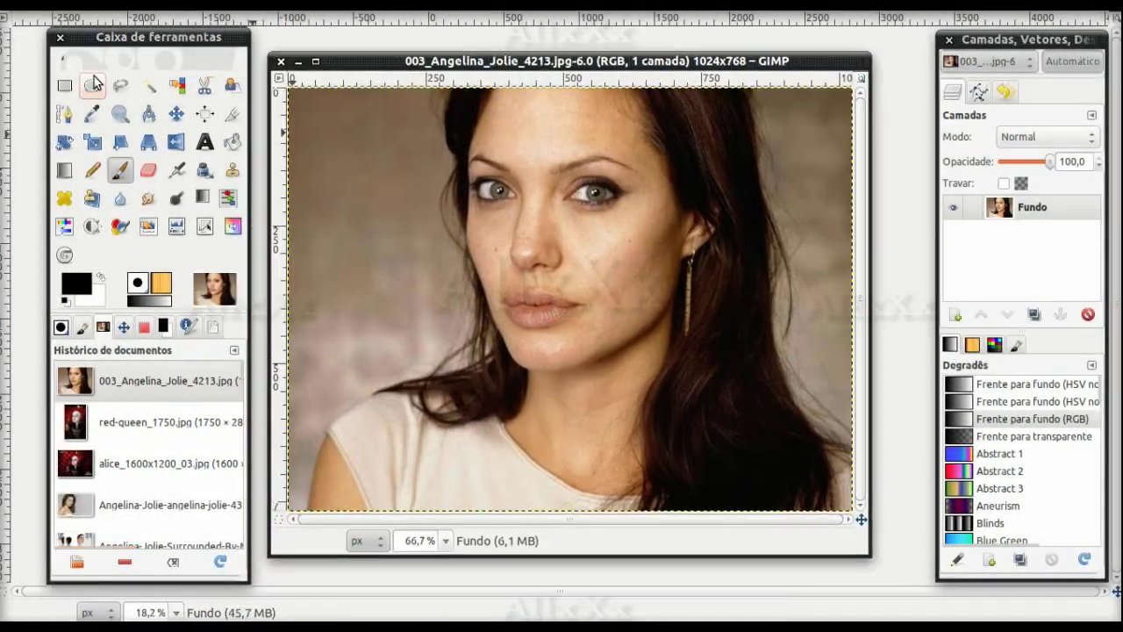
Copy a circular selection of the woman's face onto the Red Queen portrait at 78.9 opacity.
{"action": "left_click", "coordinate": [93, 85]}
{"action": "left_click_drag", "start_coordinate": [408, 86], "coordinate": [753, 430]}
{"action": "key", "text": "m"}
{"action": "key", "text": "ctrl+c"}
{"action": "left_click_drag", "start_coordinate": [1051, 161], "coordinate": [1040, 161]}
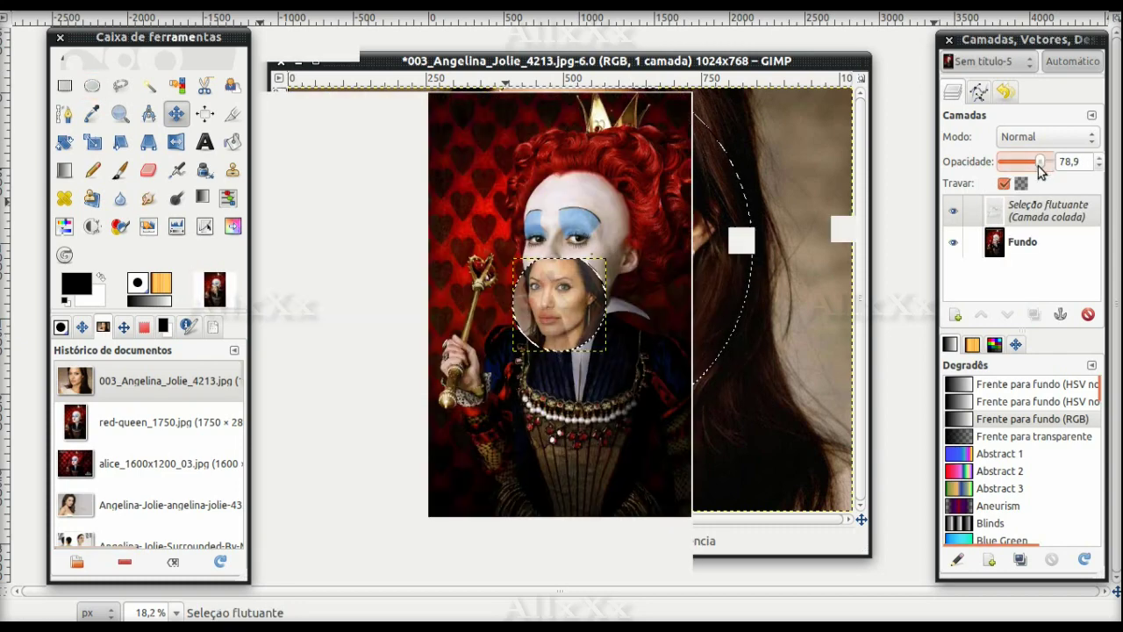
Shrink the pasted face and move it over the queen's face.
{"action": "key", "text": "shift+t"}
{"action": "left_click", "coordinate": [489, 233]}
{"action": "left_click_drag", "start_coordinate": [489, 232], "coordinate": [452, 208]}
{"action": "key", "text": "Return"}
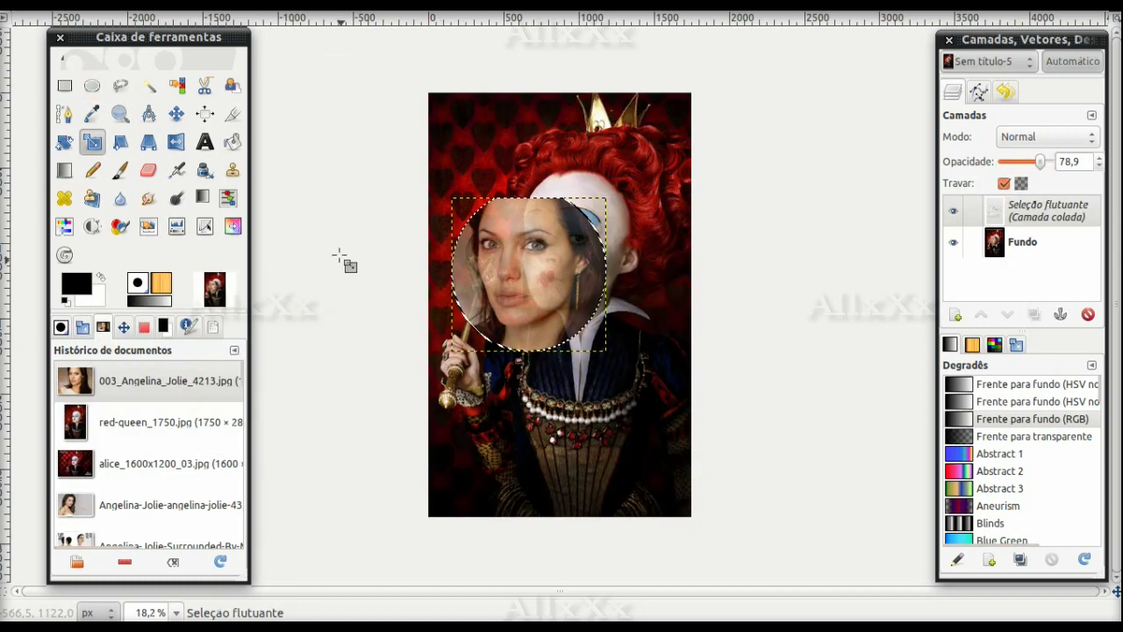
{"action": "key", "text": "m"}
{"action": "left_click_drag", "start_coordinate": [519, 285], "coordinate": [570, 264]}
Scale the face down further at closer zoom and reposition it over the queen's face.
{"action": "left_click", "coordinate": [124, 326]}
{"action": "scroll", "coordinate": [556, 210], "scroll_direction": "up", "scroll_amount": 3}
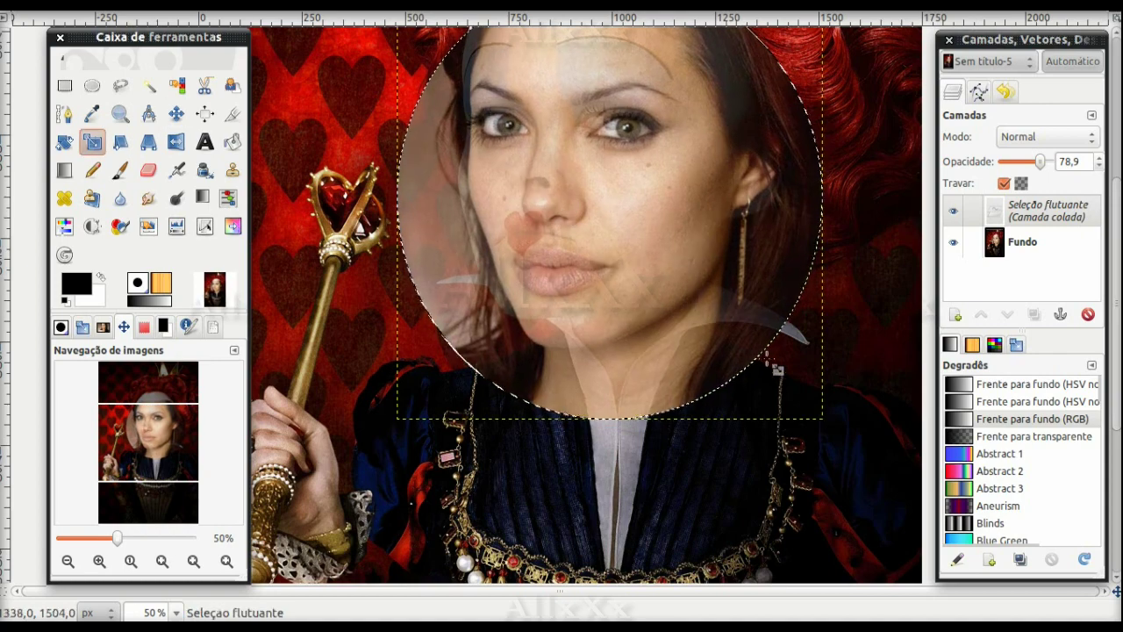
{"action": "key", "text": "shift+t"}
{"action": "left_click", "coordinate": [493, 453]}
{"action": "key", "text": "m"}
{"action": "left_click_drag", "start_coordinate": [572, 213], "coordinate": [585, 234]}
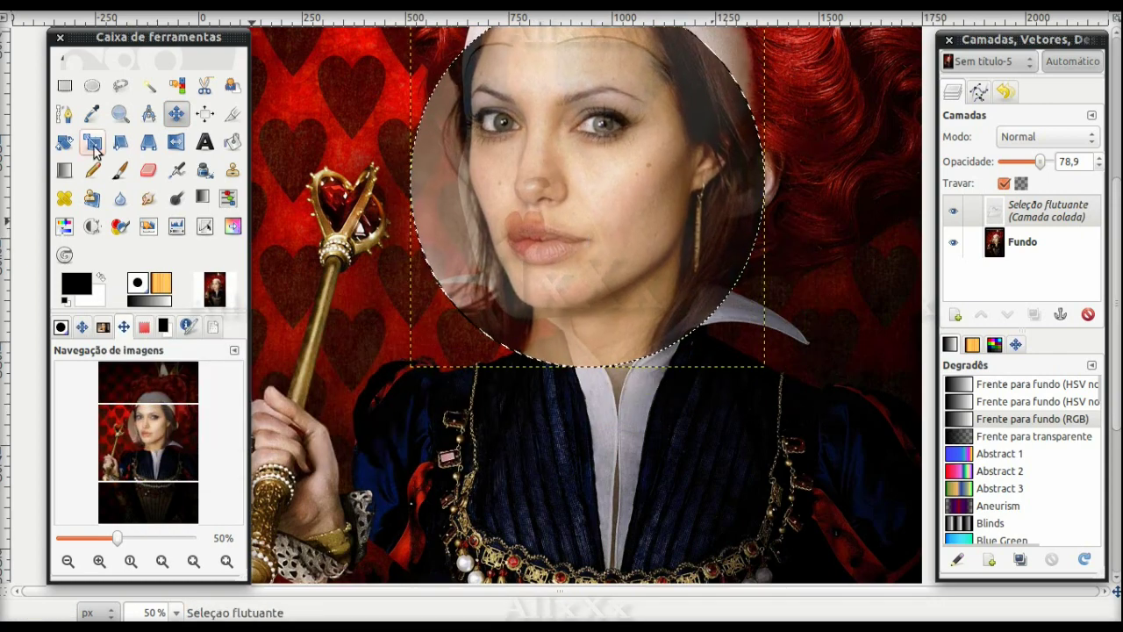
{"action": "key", "text": "shift+t"}
{"action": "left_click", "coordinate": [770, 369]}
{"action": "key", "text": "Return"}
{"action": "key", "text": "minus"}
{"action": "key", "text": "m"}
{"action": "left_click_drag", "start_coordinate": [549, 342], "coordinate": [512, 336]}
Perspective-warp the face's corners to match the angle of the queen's head.
{"action": "left_click", "coordinate": [150, 149]}
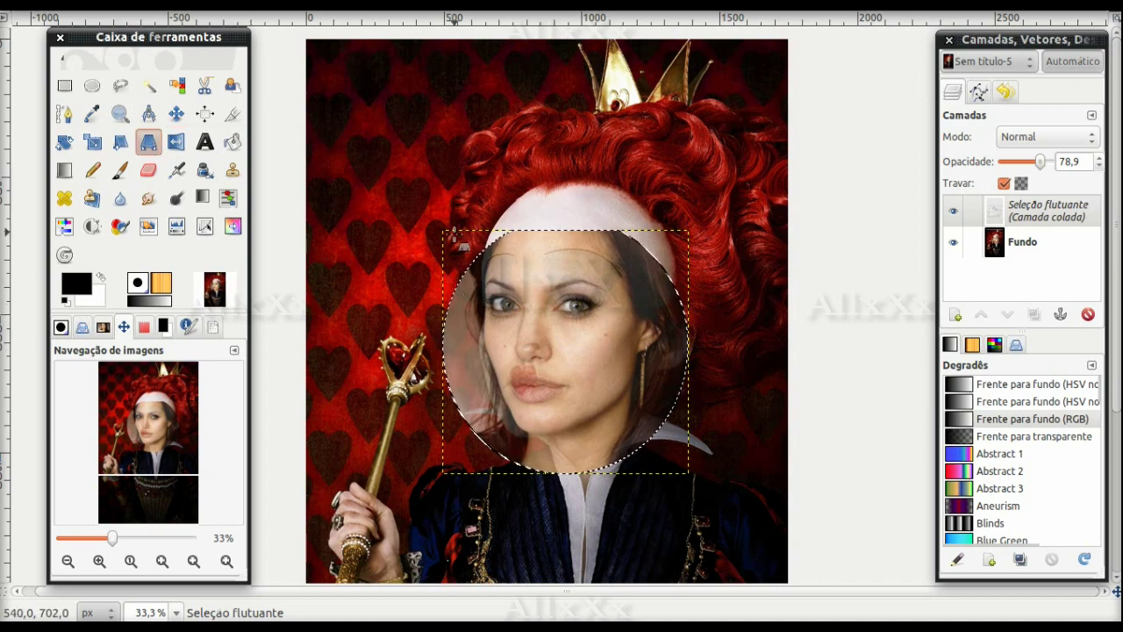
{"action": "left_click_drag", "start_coordinate": [472, 229], "coordinate": [605, 212]}
{"action": "key", "text": "Return"}
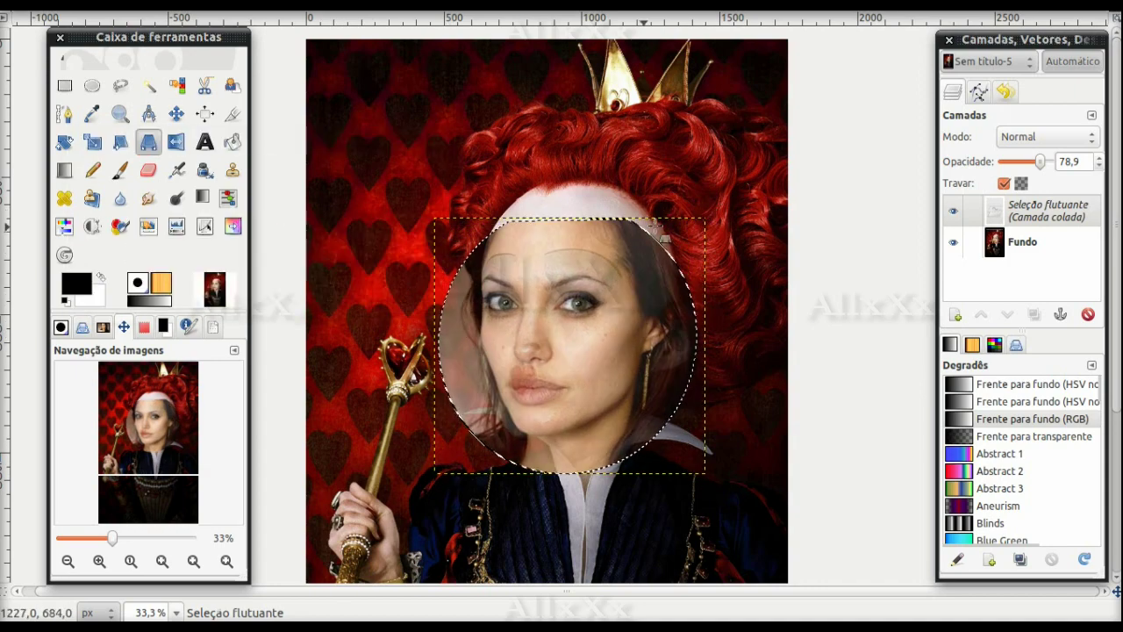
{"action": "left_click_drag", "start_coordinate": [662, 233], "coordinate": [684, 224]}
{"action": "key", "text": "Return"}
{"action": "mouse_move", "coordinate": [436, 472]}
{"action": "left_mouse_down"}
{"action": "mouse_move", "coordinate": [506, 460]}
{"action": "mouse_move", "coordinate": [492, 474]}
{"action": "left_mouse_up"}
{"action": "key", "text": "Return"}
Make final small perspective tweaks to the face's corners.
{"action": "left_click_drag", "start_coordinate": [419, 220], "coordinate": [427, 225]}
{"action": "key", "text": "Return"}
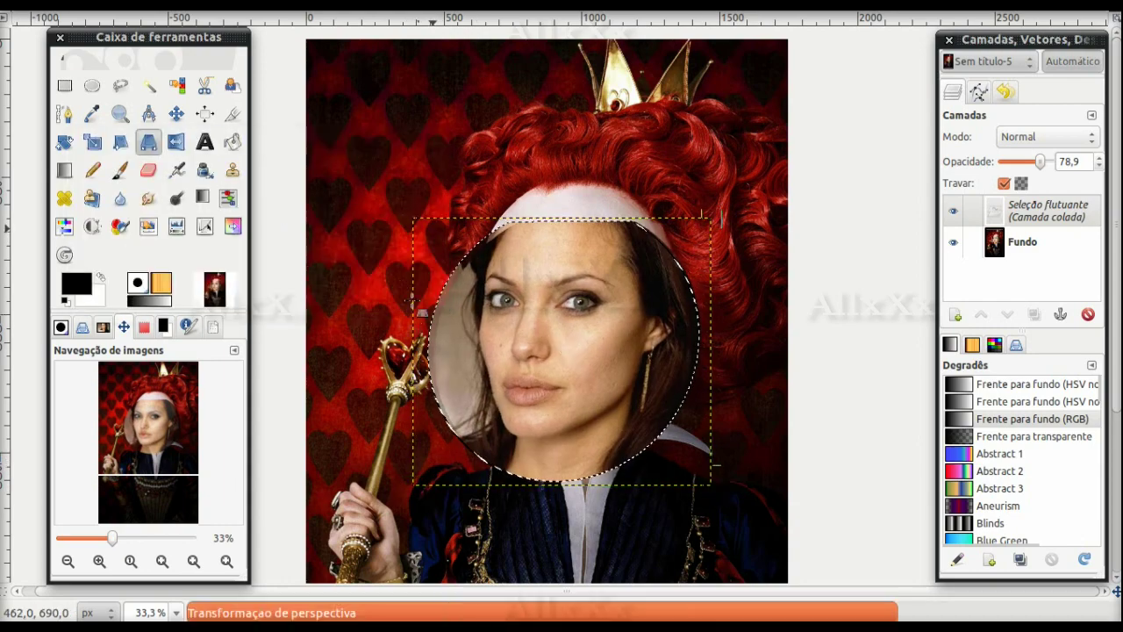
{"action": "left_click", "coordinate": [702, 229]}
{"action": "key", "text": "Return"}
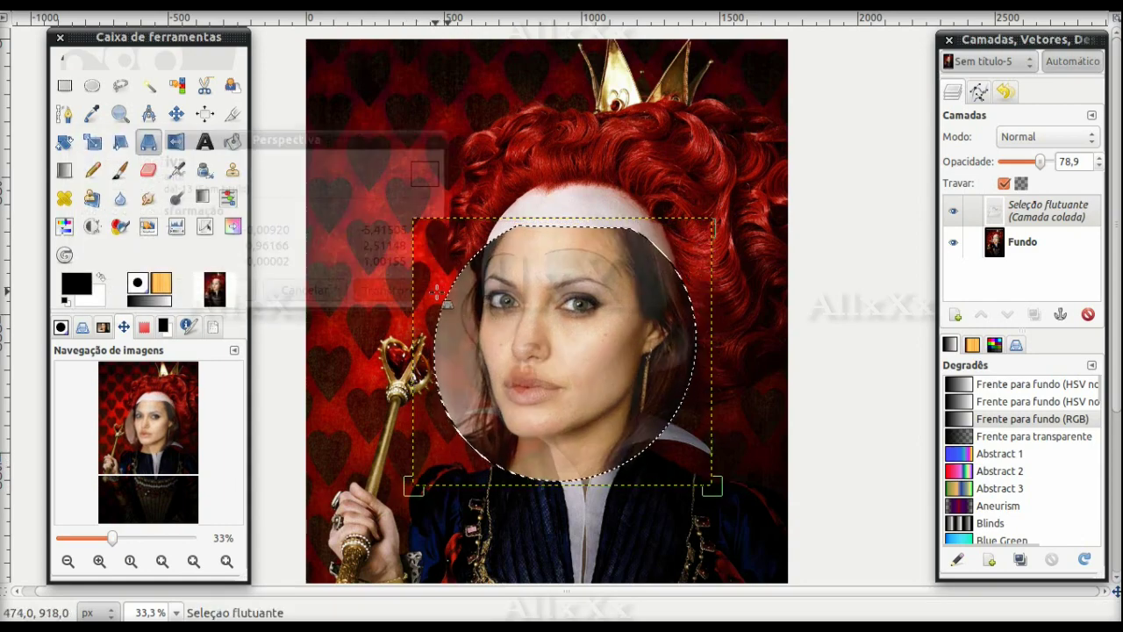
{"action": "left_click", "coordinate": [428, 233]}
{"action": "key", "text": "Return"}
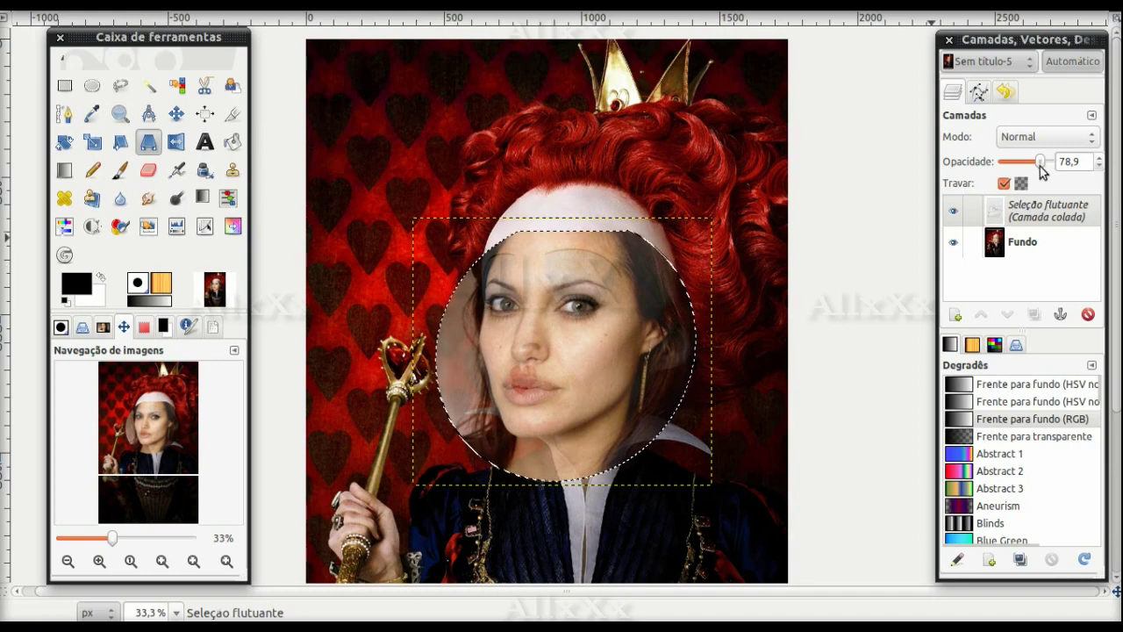
Restore the face to full opacity and heal it with the Circle Fuzzy (76) brush.
{"action": "left_click_drag", "start_coordinate": [1042, 167], "coordinate": [1053, 163]}
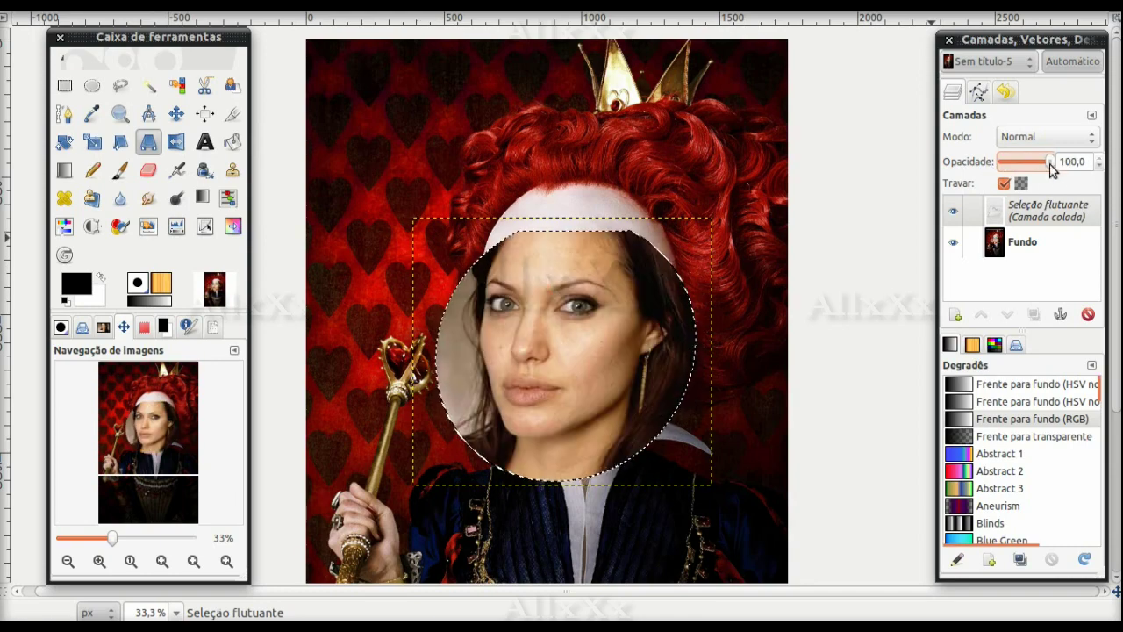
{"action": "left_click", "coordinate": [64, 198]}
{"action": "left_click", "coordinate": [60, 326]}
{"action": "left_click", "coordinate": [95, 454]}
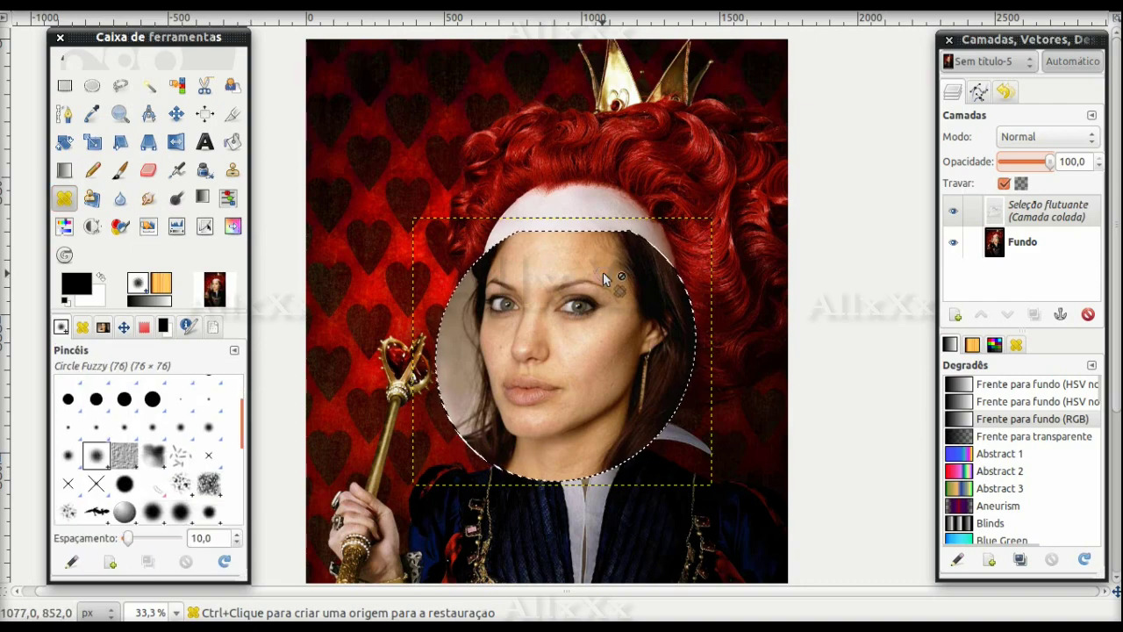
{"action": "left_click", "coordinate": [603, 273], "text": "ctrl"}
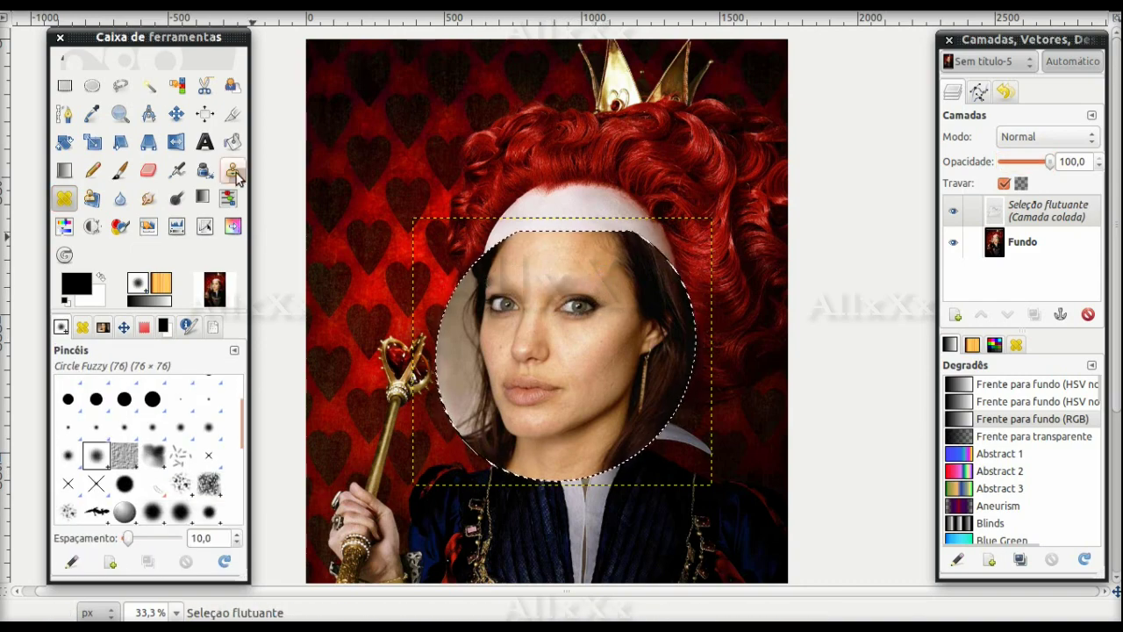
Clone-retouch the forehead and anchor the floating face as the layer Camada colada.
{"action": "key", "text": "c"}
{"action": "left_click", "coordinate": [518, 270], "text": "ctrl"}
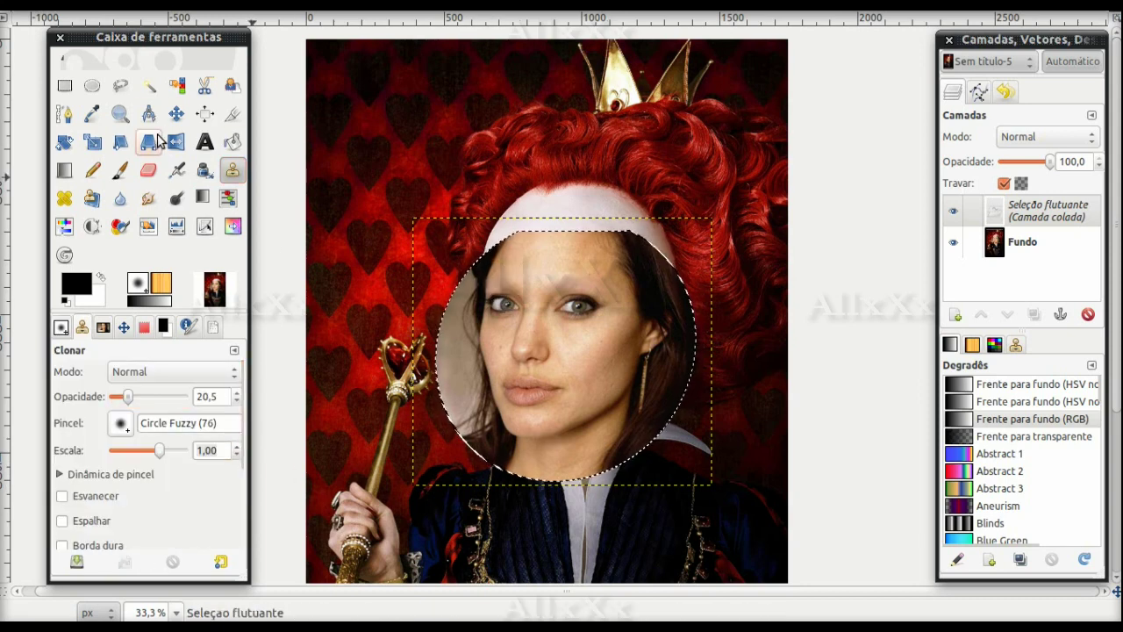
{"action": "left_click", "coordinate": [120, 88]}
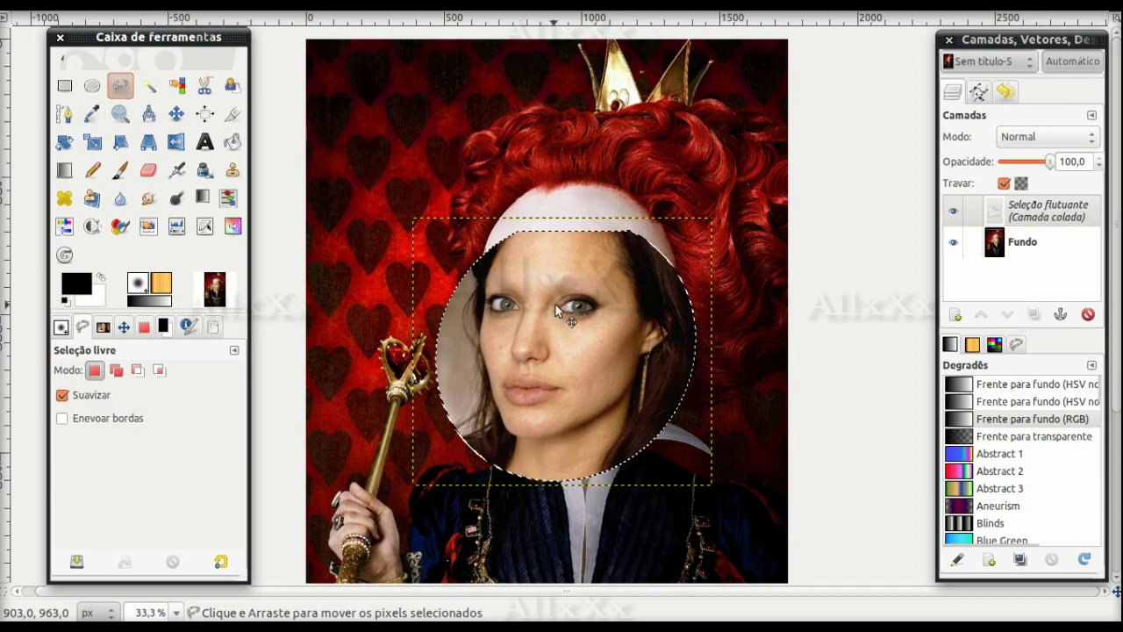
{"action": "key", "text": "shift+ctrl+n"}
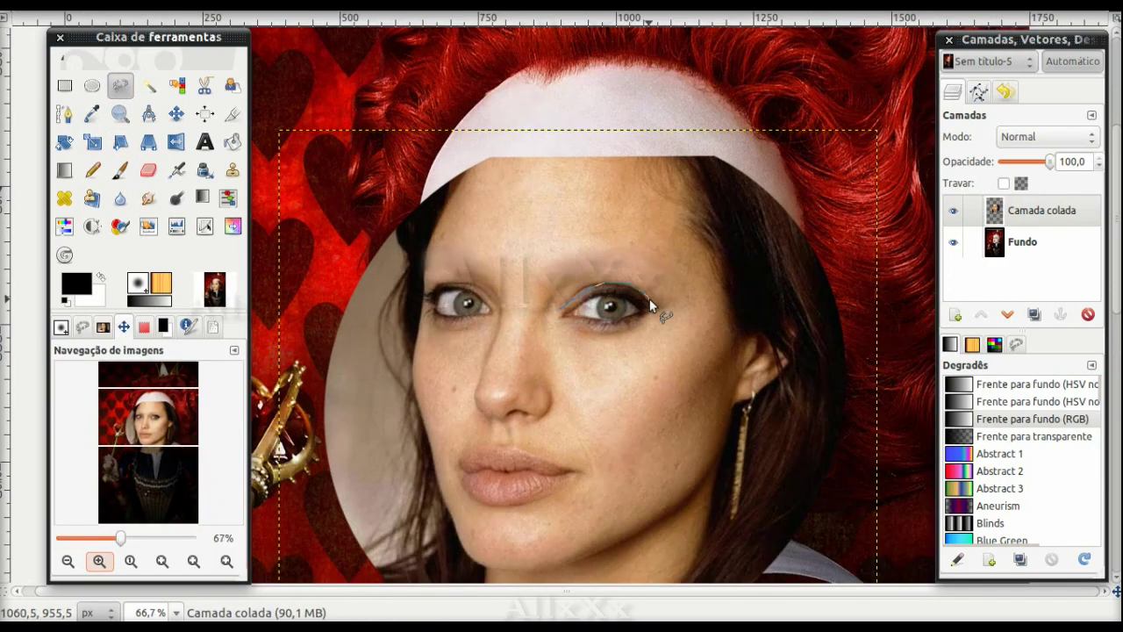
Copy the eyes into a new layer named 'olhos'.
{"action": "left_click_drag", "start_coordinate": [649, 298], "coordinate": [495, 307]}
{"action": "key", "text": "ctrl+c"}
{"action": "key", "text": "ctrl+v"}
{"action": "key", "text": "shift+ctrl+n"}
{"action": "double_click", "coordinate": [1025, 211]}
{"action": "type", "text": "olhos"}
{"action": "key", "text": "Return"}
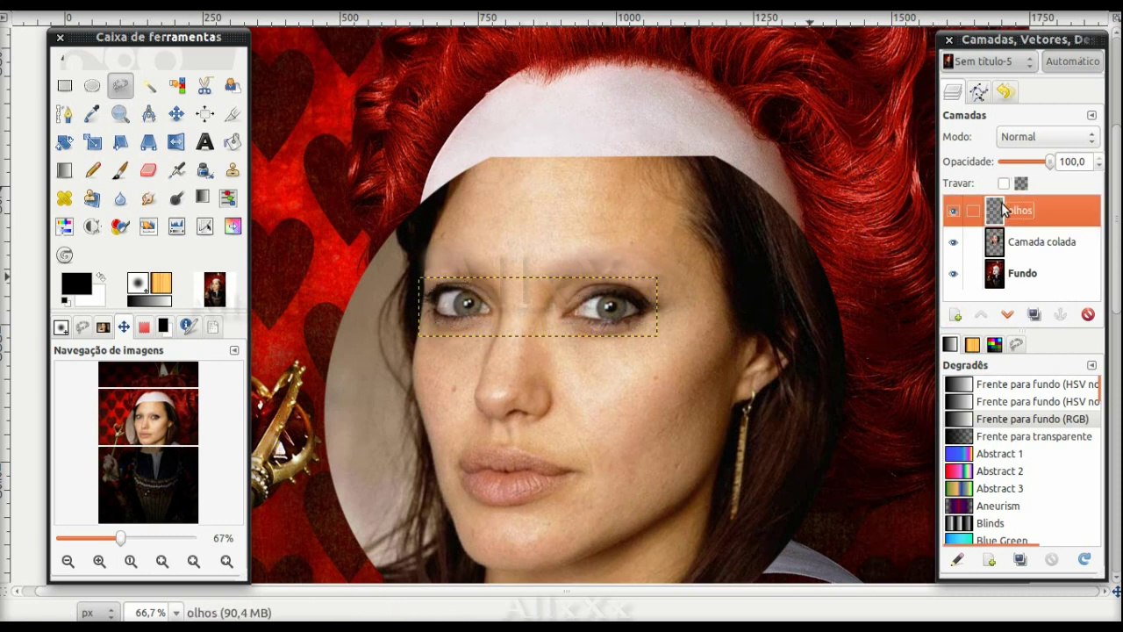
Copy the mouth from Camada colada into a new layer named 'boca'.
{"action": "left_click", "coordinate": [1020, 248]}
{"action": "left_click_drag", "start_coordinate": [509, 438], "coordinate": [584, 480]}
{"action": "key", "text": "ctrl+c"}
{"action": "key", "text": "ctrl+v"}
{"action": "key", "text": "shift+ctrl+n"}
{"action": "double_click", "coordinate": [1018, 211]}
{"action": "type", "text": "boca"}
{"action": "key", "text": "Return"}
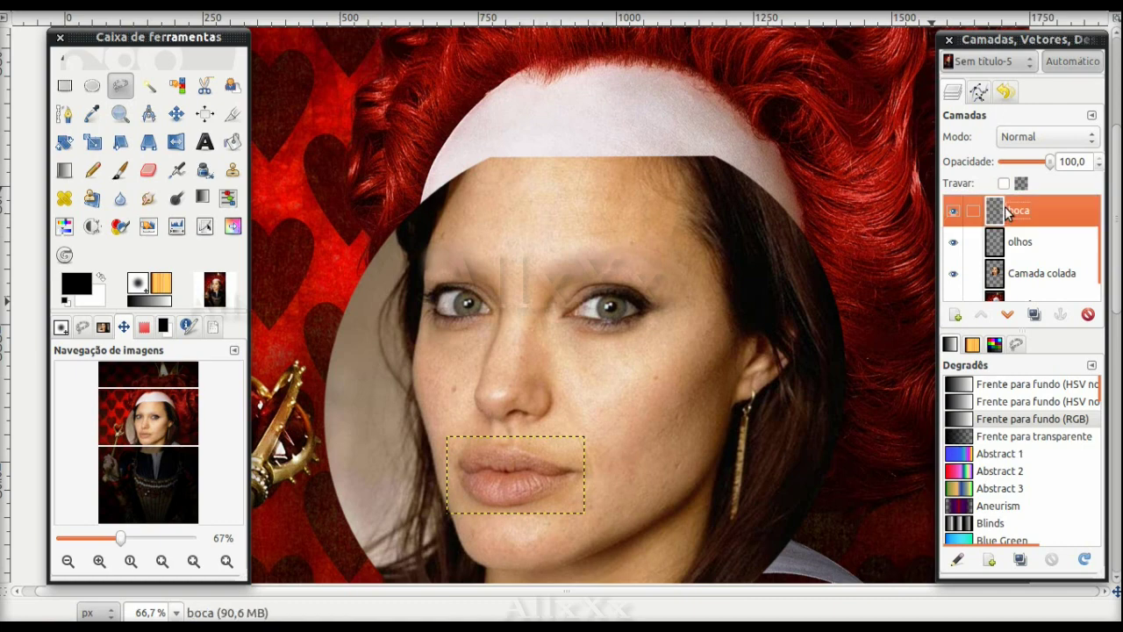
Hide boca and olhos, duplicate Camada colada, and start brightening the copy with Curves.
{"action": "left_click", "coordinate": [953, 211]}
{"action": "left_click", "coordinate": [953, 241]}
{"action": "left_click", "coordinate": [1042, 273]}
{"action": "key", "text": "shift+ctrl+d"}
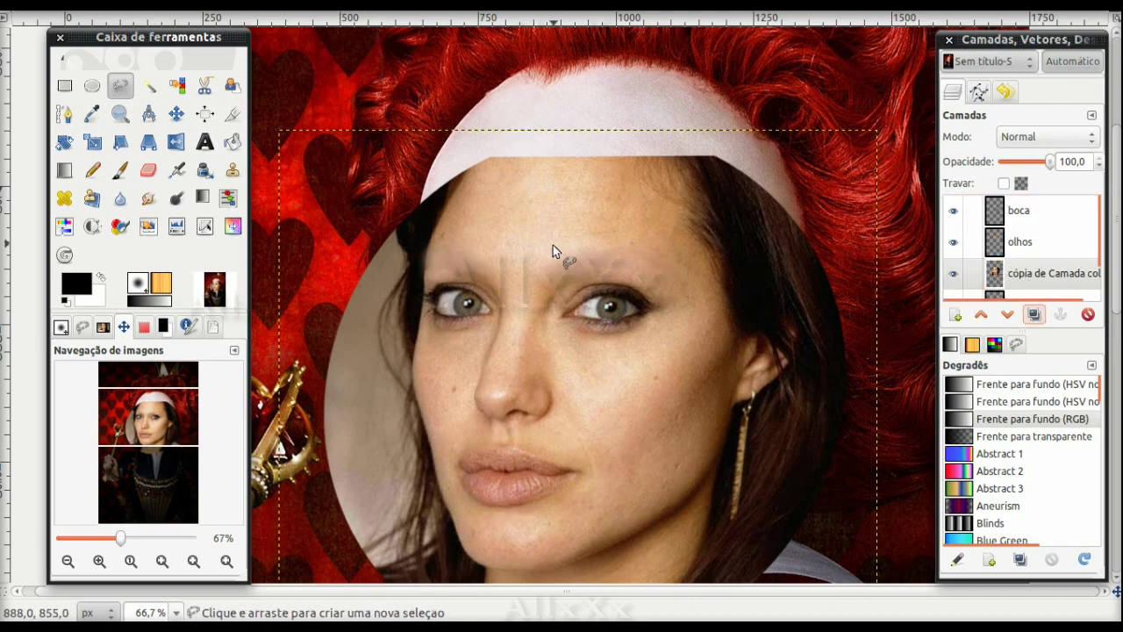
{"action": "left_click", "coordinate": [204, 226]}
{"action": "left_click", "coordinate": [335, 343]}
{"action": "left_click_drag", "start_coordinate": [155, 352], "coordinate": [154, 309]}
Raise the Value curve further and pull the Red curve down to reduce red.
{"action": "left_click_drag", "start_coordinate": [225, 279], "coordinate": [219, 258]}
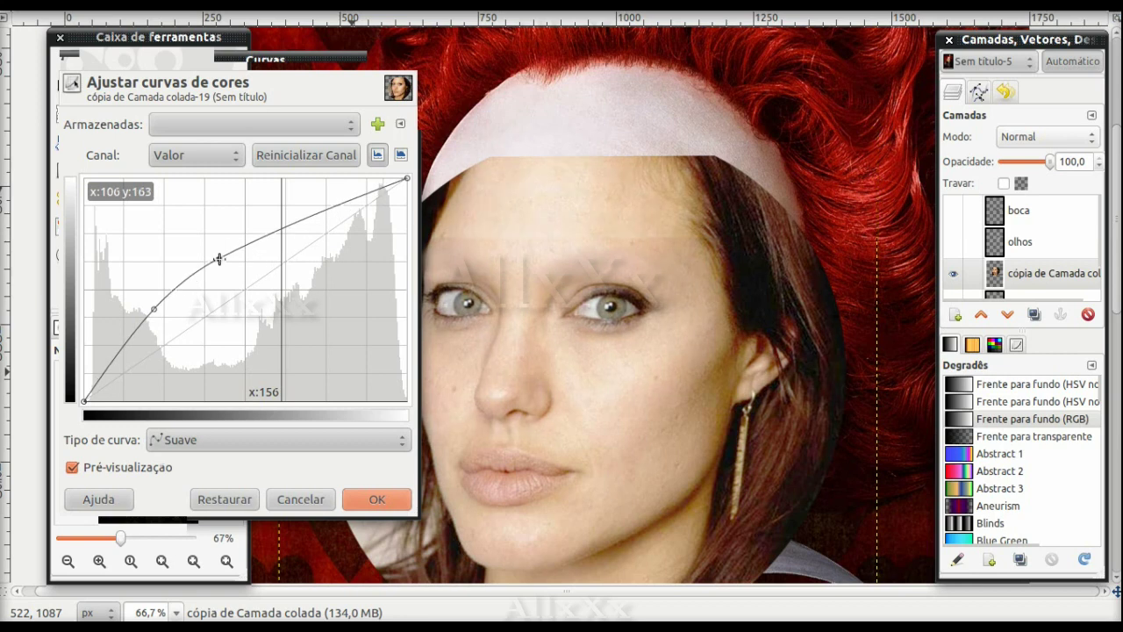
{"action": "left_click", "coordinate": [195, 156]}
{"action": "left_click", "coordinate": [193, 178]}
{"action": "left_click_drag", "start_coordinate": [187, 332], "coordinate": [187, 348]}
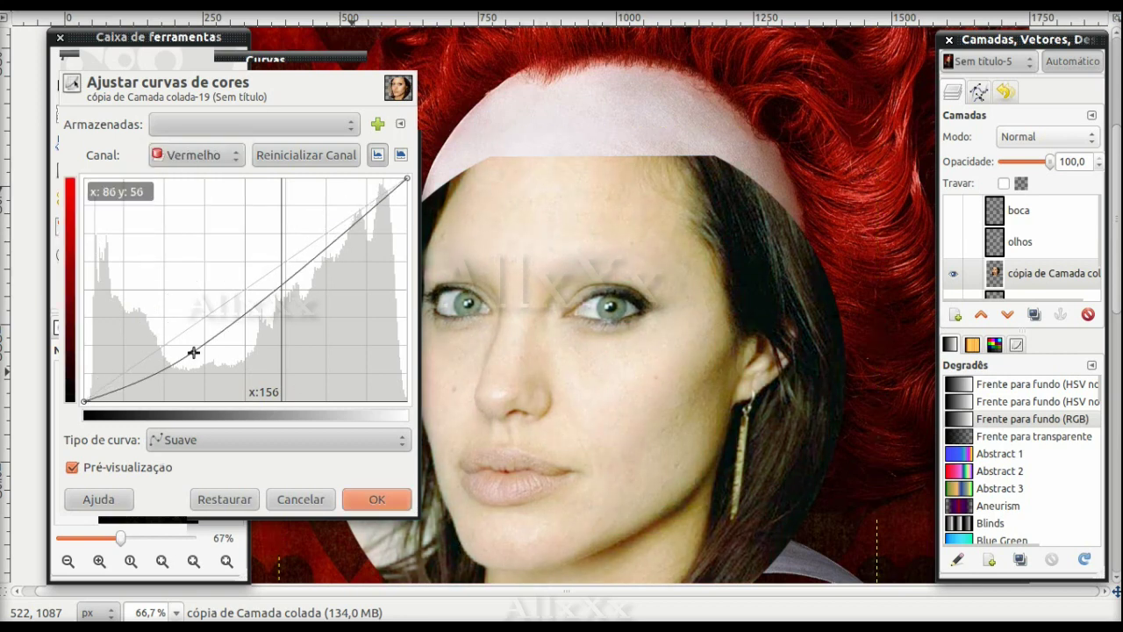
{"action": "mouse_move", "coordinate": [257, 284]}
{"action": "left_mouse_down"}
{"action": "mouse_move", "coordinate": [257, 304]}
{"action": "mouse_move", "coordinate": [100, 366]}
{"action": "mouse_move", "coordinate": [138, 361]}
{"action": "left_mouse_up"}
Raise the Blue curve for cooler tones, apply Curves, and add a black layer mask.
{"action": "left_click", "coordinate": [230, 155]}
{"action": "left_click", "coordinate": [184, 177]}
{"action": "left_click", "coordinate": [196, 155]}
{"action": "left_click", "coordinate": [189, 177]}
{"action": "left_click_drag", "start_coordinate": [233, 299], "coordinate": [212, 259]}
{"action": "left_click", "coordinate": [375, 499]}
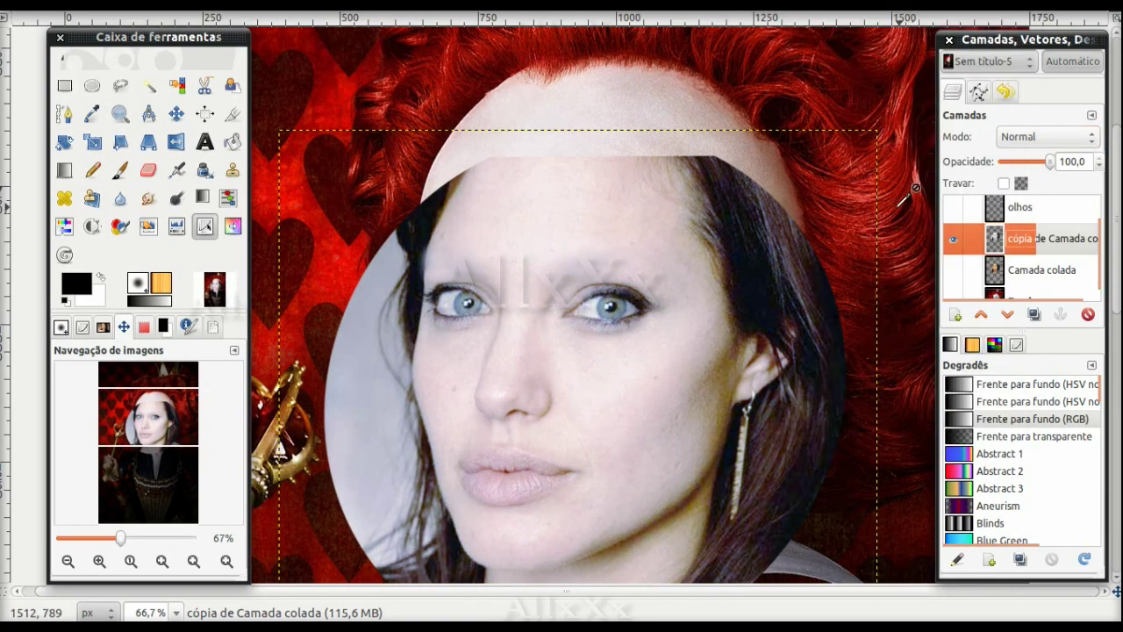
{"action": "left_click", "coordinate": [657, 444]}
Erase the mask around the eyes to reveal the pale face there.
{"action": "key", "text": "shift+e"}
{"action": "left_click", "coordinate": [82, 326]}
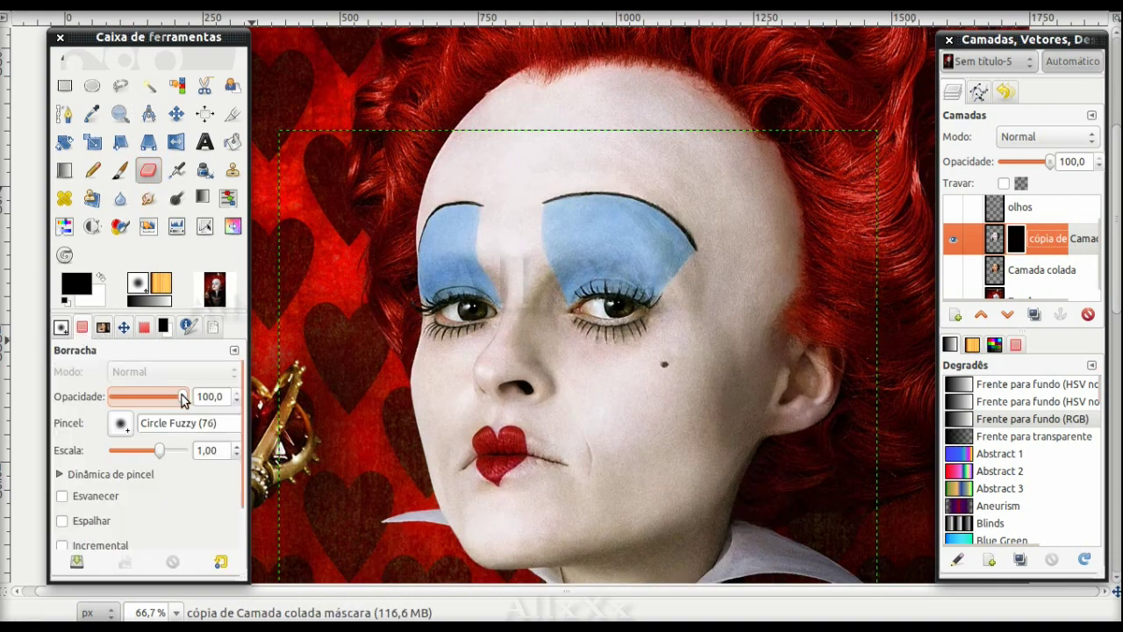
{"action": "left_click_drag", "start_coordinate": [619, 305], "coordinate": [583, 318]}
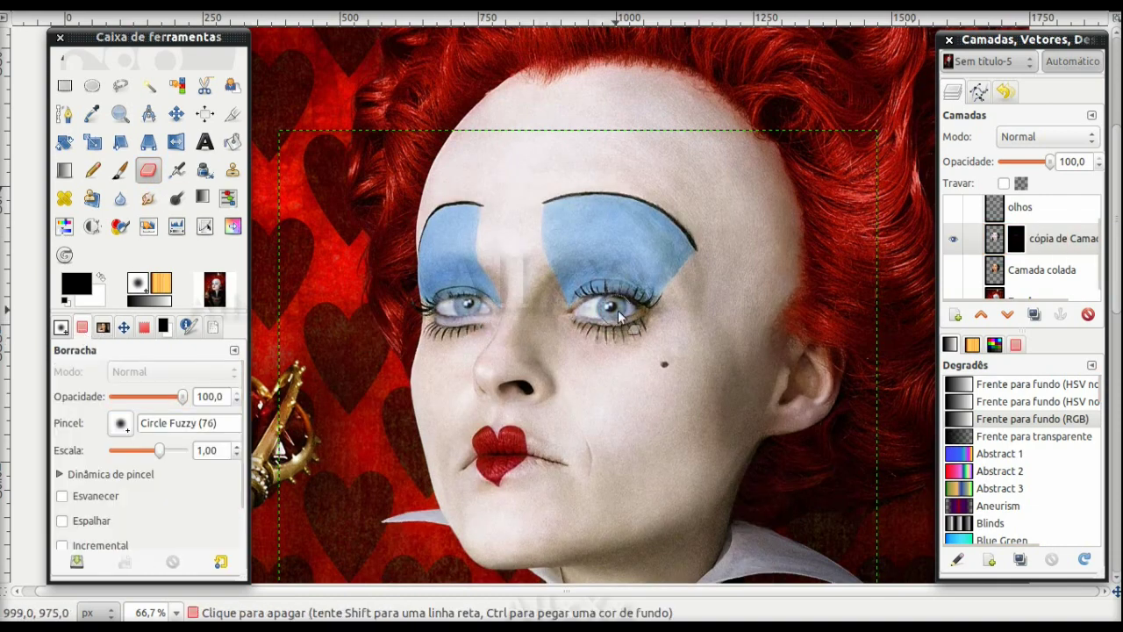
{"action": "left_click_drag", "start_coordinate": [579, 299], "coordinate": [643, 308]}
{"action": "mouse_move", "coordinate": [589, 330]}
{"action": "left_mouse_down"}
{"action": "mouse_move", "coordinate": [433, 308]}
{"action": "mouse_move", "coordinate": [504, 319]}
{"action": "mouse_move", "coordinate": [508, 306]}
{"action": "mouse_move", "coordinate": [617, 287]}
{"action": "left_mouse_up"}
{"action": "mouse_move", "coordinate": [630, 342]}
{"action": "left_mouse_down"}
{"action": "mouse_move", "coordinate": [550, 296]}
{"action": "mouse_move", "coordinate": [548, 359]}
{"action": "left_mouse_up"}
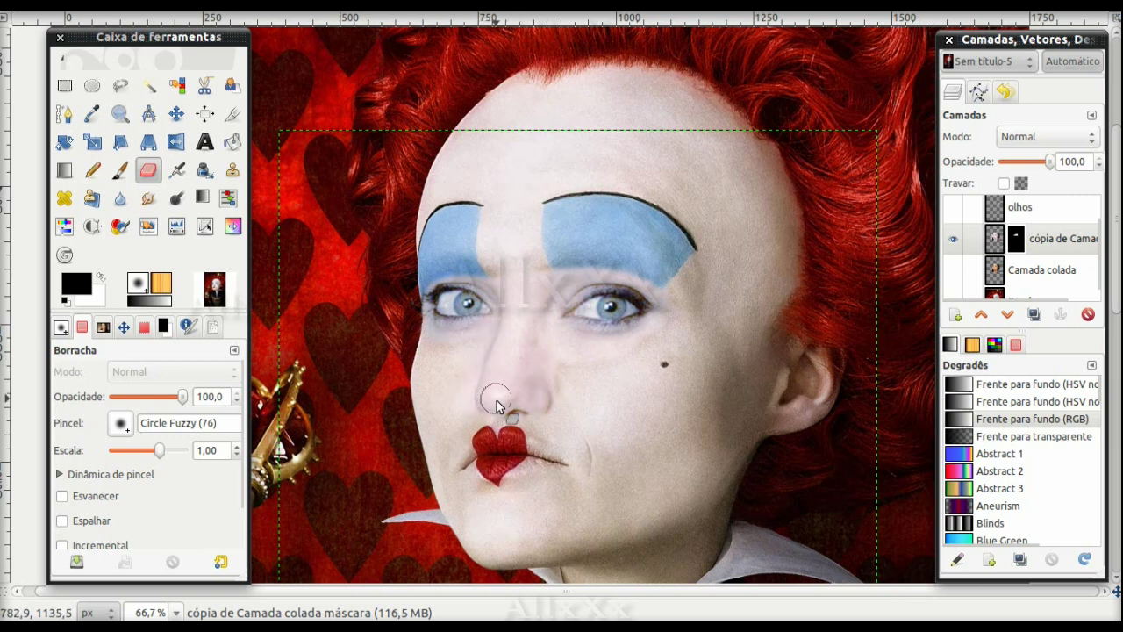
Reveal the pale face over the nostrils, lips, upper lip, eyebrow edge and nose bridge.
{"action": "left_click_drag", "start_coordinate": [497, 405], "coordinate": [516, 427]}
{"action": "left_click_drag", "start_coordinate": [460, 468], "coordinate": [561, 477]}
{"action": "left_click_drag", "start_coordinate": [547, 431], "coordinate": [533, 351]}
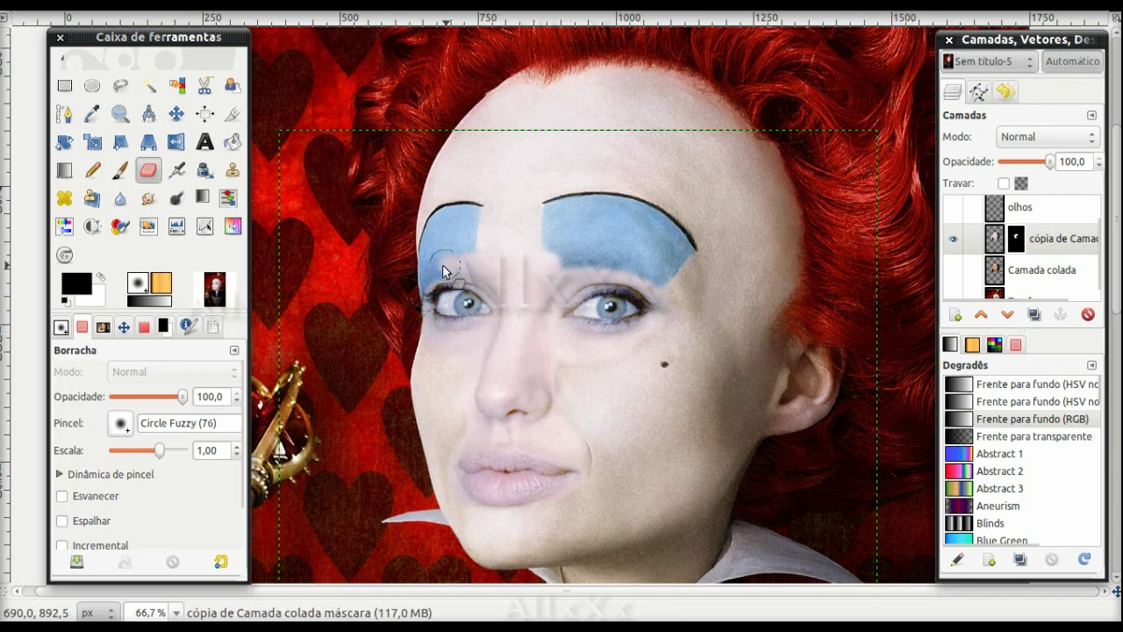
{"action": "left_click_drag", "start_coordinate": [570, 261], "coordinate": [599, 263]}
{"action": "left_click_drag", "start_coordinate": [430, 304], "coordinate": [561, 394]}
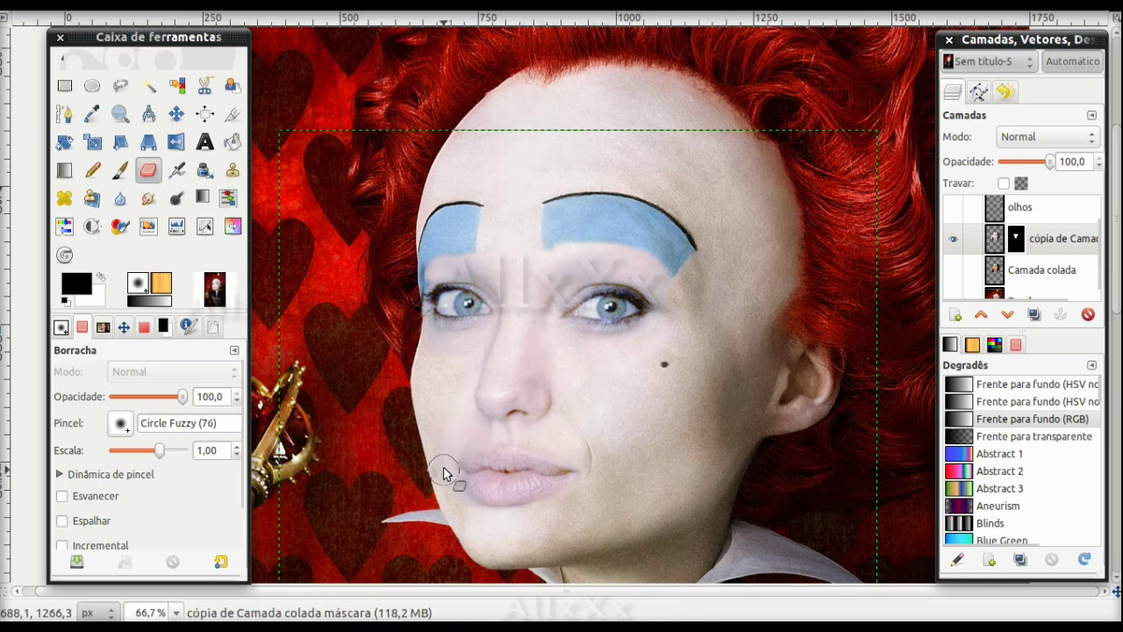
{"action": "left_click", "coordinate": [176, 170]}
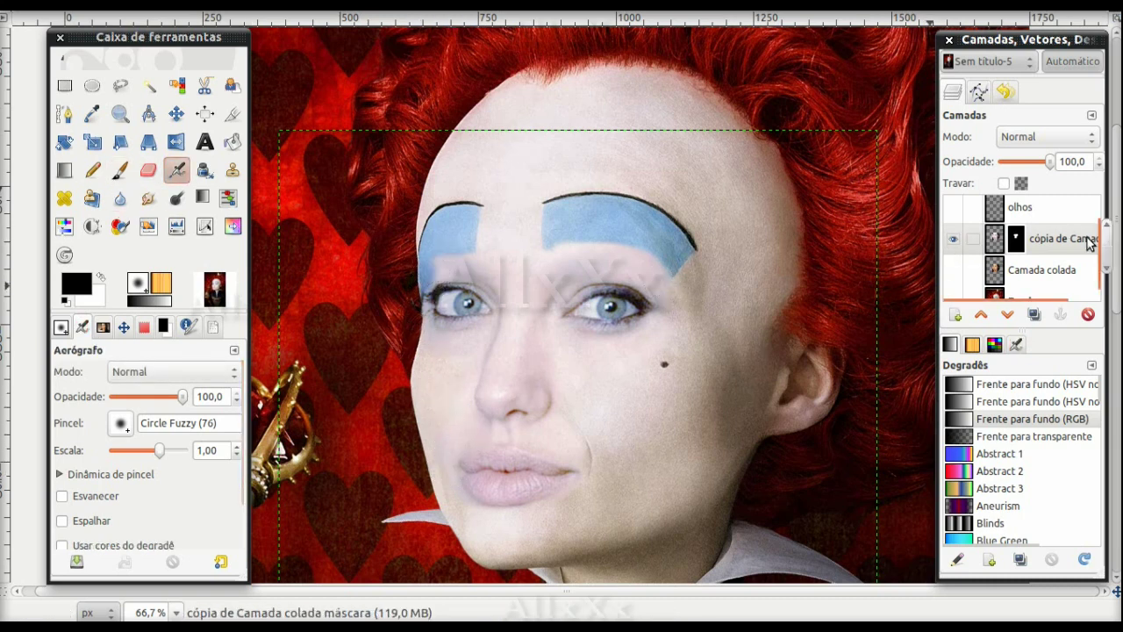
Airbrush the mask to restore blue makeup under both eyebrows and at the outer end.
{"action": "key", "text": "Page_Down"}
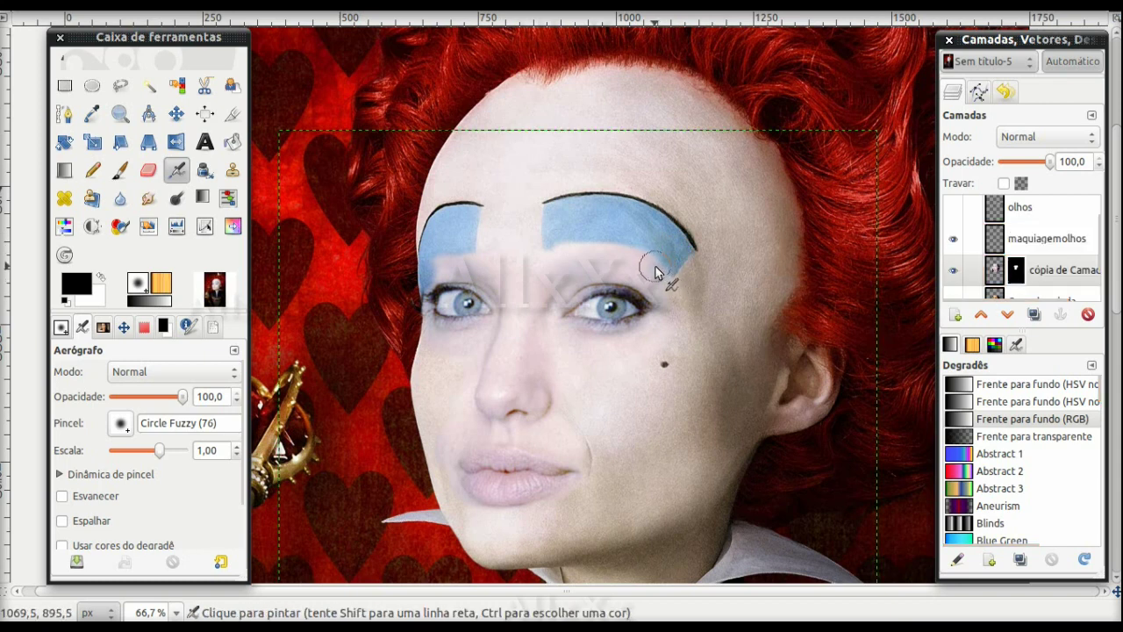
{"action": "left_click_drag", "start_coordinate": [665, 285], "coordinate": [663, 281]}
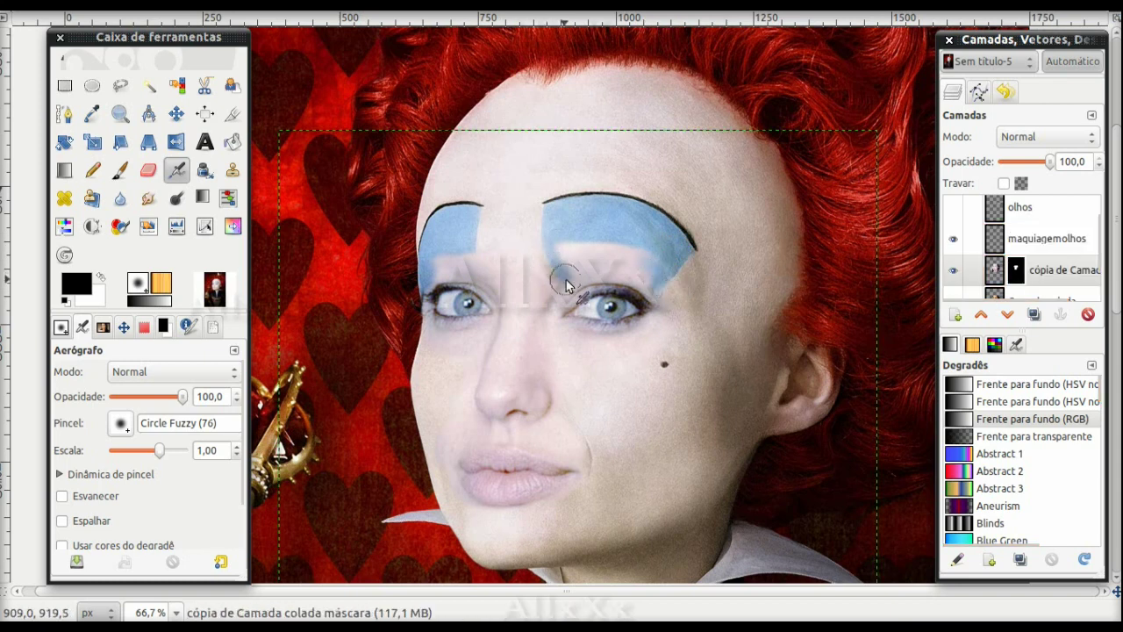
{"action": "left_click_drag", "start_coordinate": [471, 279], "coordinate": [422, 286]}
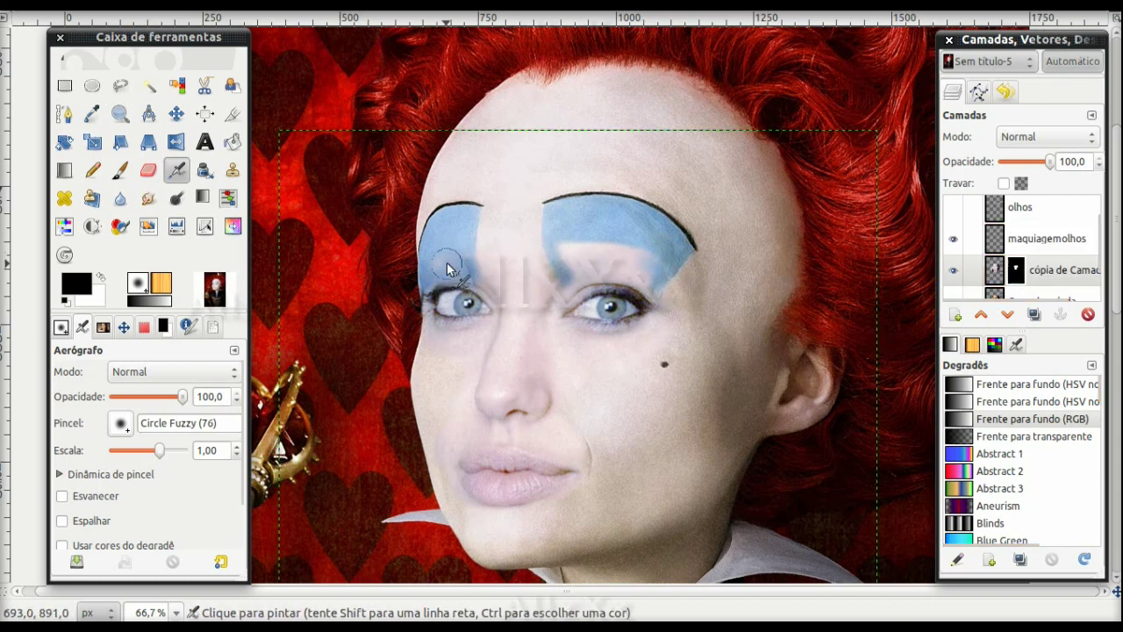
{"action": "left_click_drag", "start_coordinate": [565, 281], "coordinate": [652, 263]}
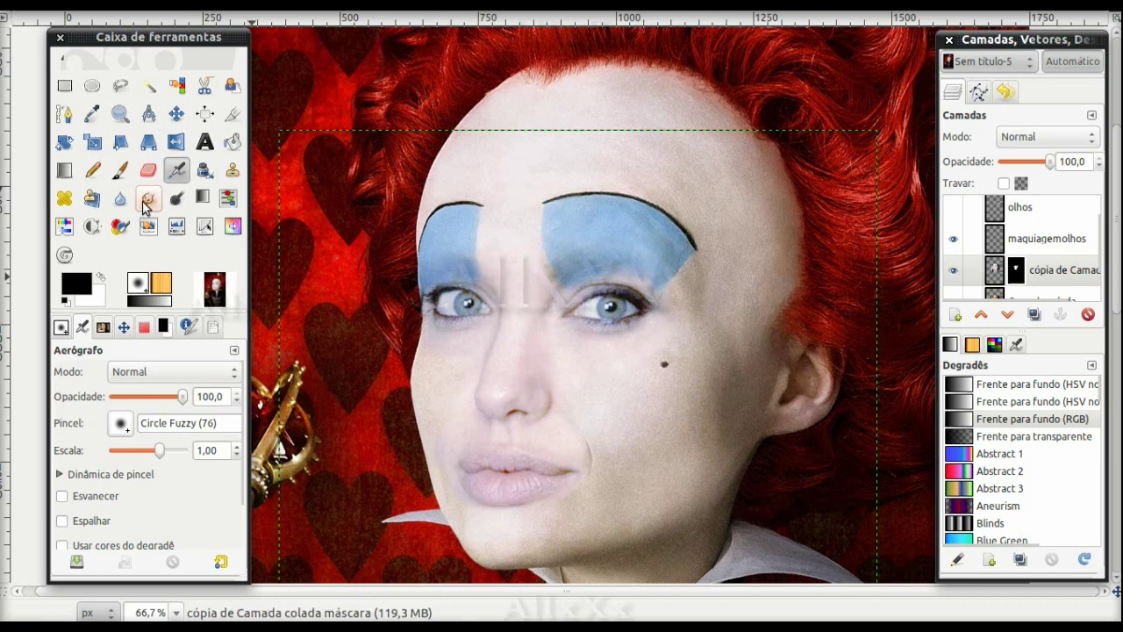
Touch up the mask with the eraser and airbrush, then apply the face copy's layer mask.
{"action": "left_click", "coordinate": [147, 170]}
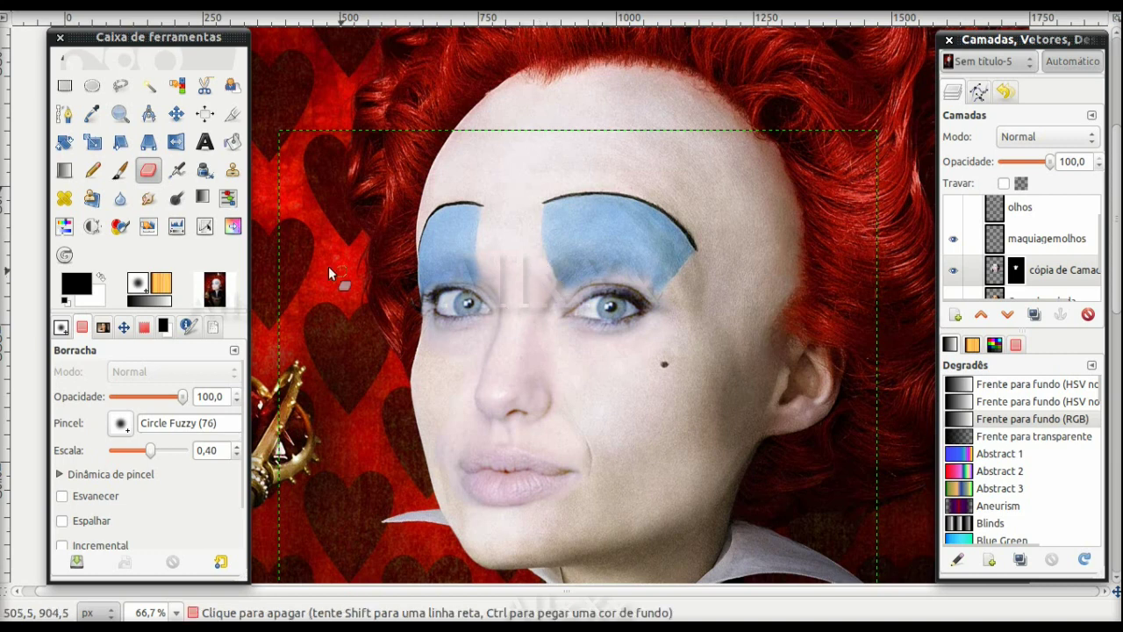
{"action": "key", "text": "a"}
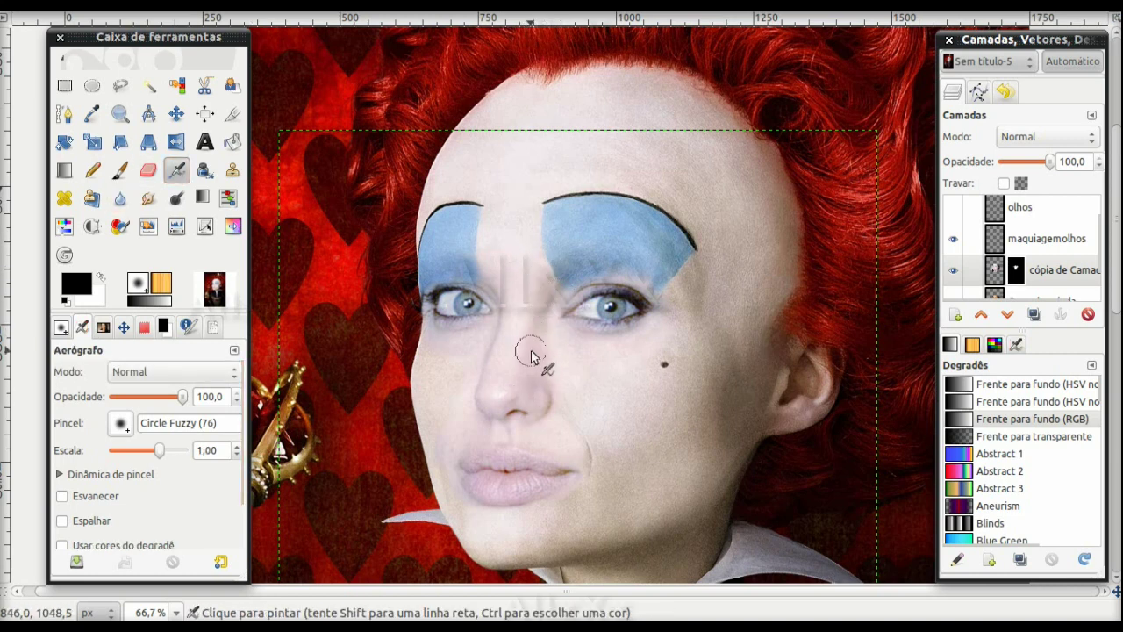
{"action": "key", "text": "shift+e"}
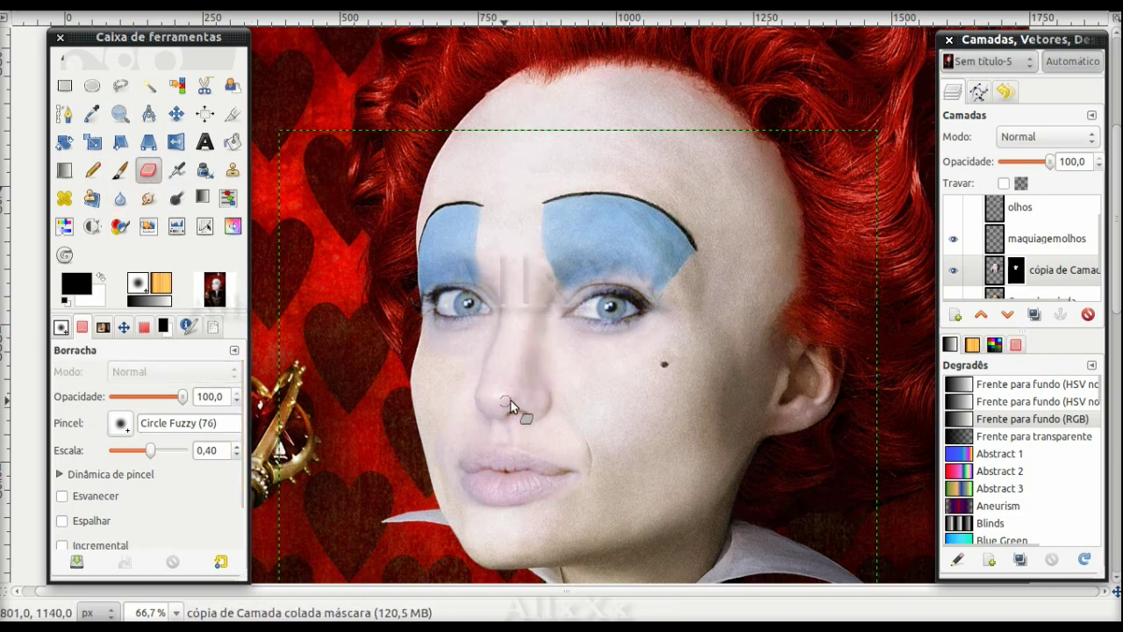
{"action": "key", "text": "a"}
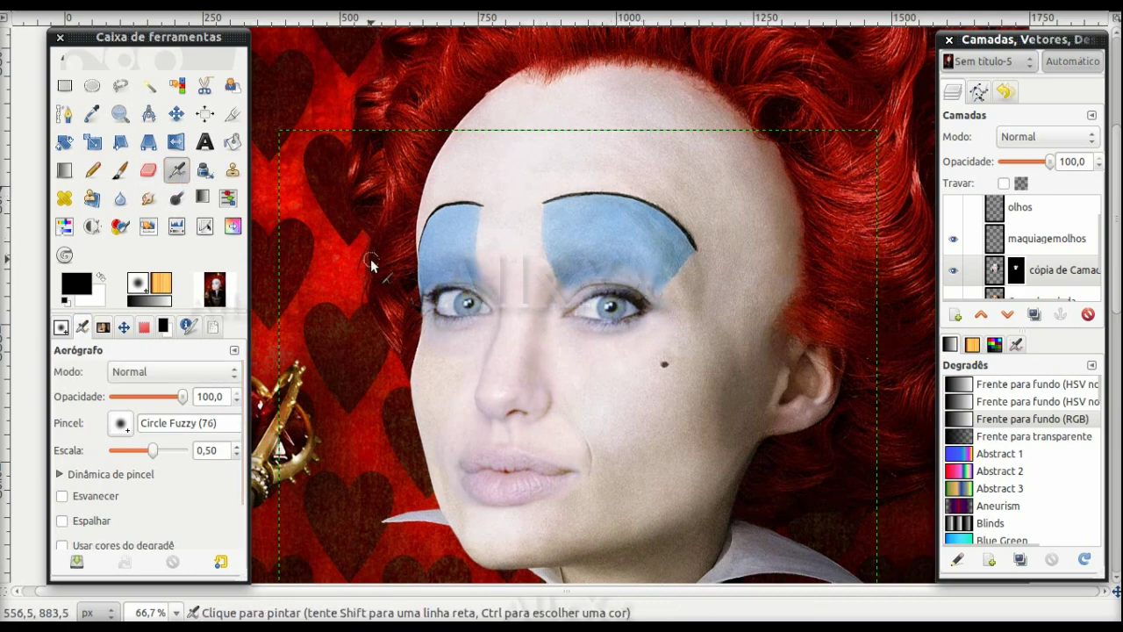
{"action": "right_click", "coordinate": [1058, 270]}
{"action": "left_click", "coordinate": [921, 223]}
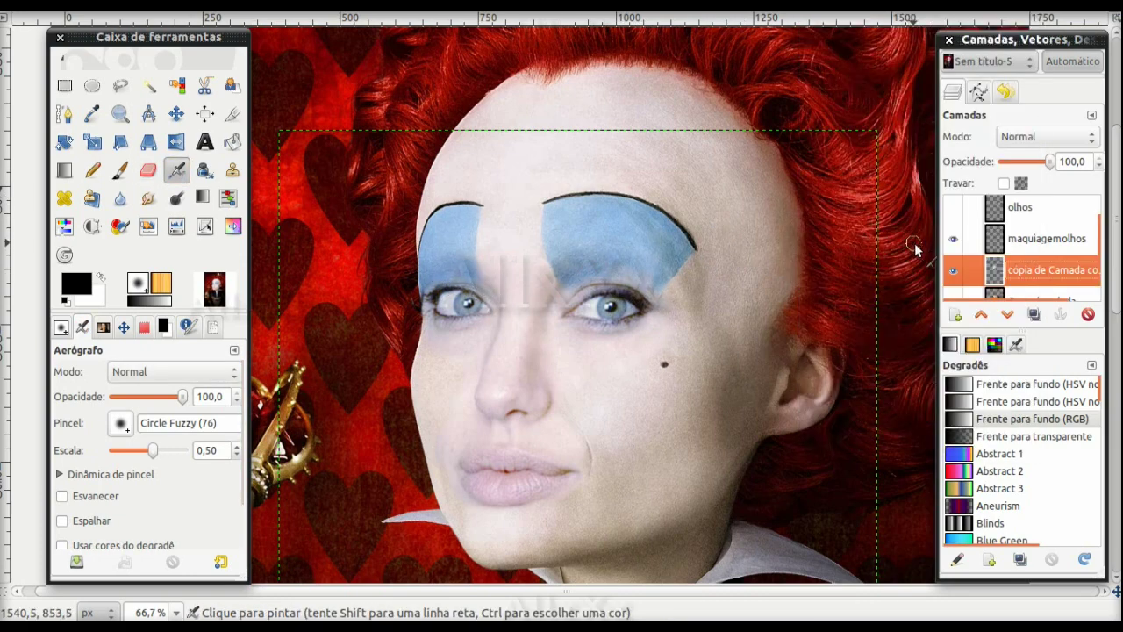
Use Levels on the face copy to brighten Value and adjust Red, Green and Blue gammas.
{"action": "left_click", "coordinate": [91, 226]}
{"action": "left_click", "coordinate": [357, 407]}
{"action": "left_click_drag", "start_coordinate": [242, 275], "coordinate": [237, 276]}
{"action": "left_click", "coordinate": [244, 158]}
{"action": "left_click", "coordinate": [189, 178]}
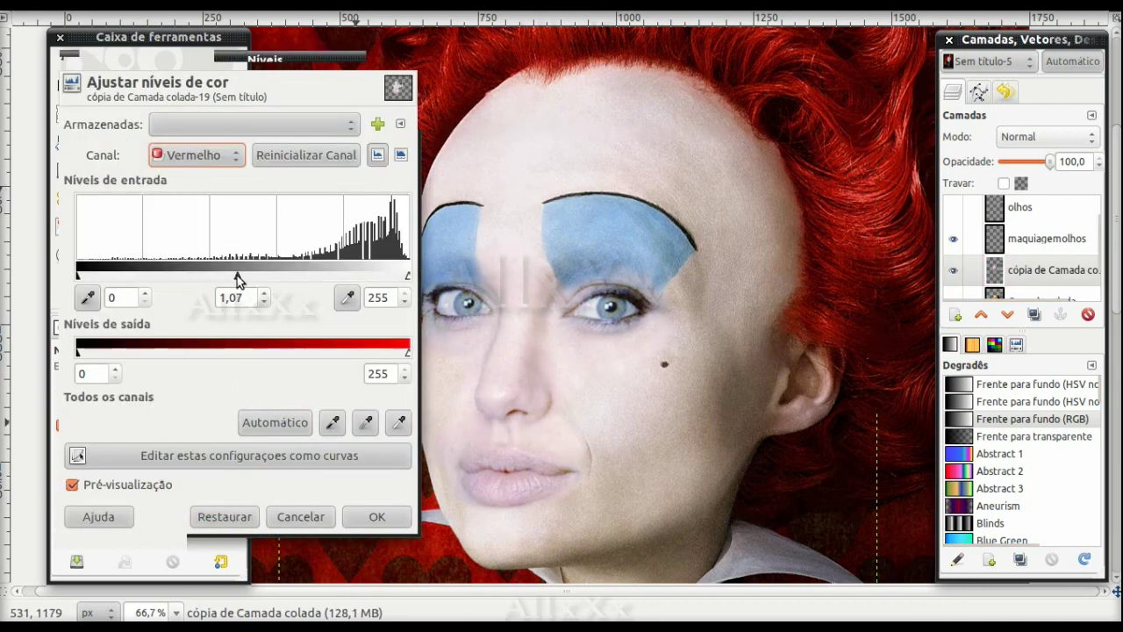
{"action": "left_click", "coordinate": [197, 155]}
{"action": "left_click", "coordinate": [189, 176]}
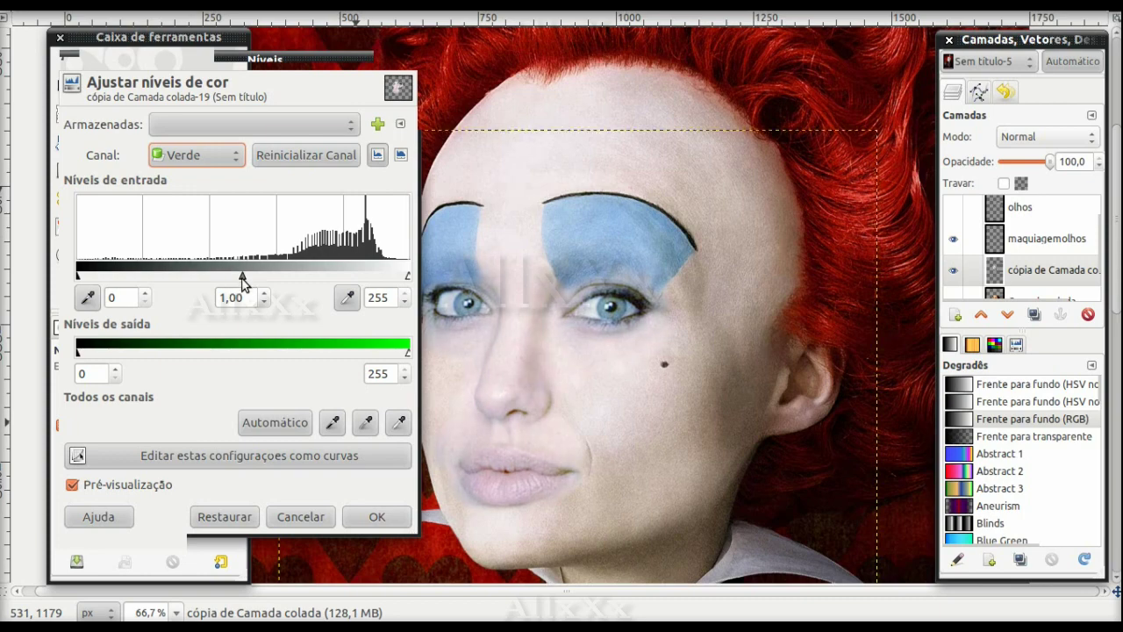
{"action": "scroll", "coordinate": [235, 158], "scroll_direction": "down", "scroll_amount": 1}
{"action": "left_click_drag", "start_coordinate": [244, 276], "coordinate": [251, 275]}
{"action": "key", "text": "Return"}
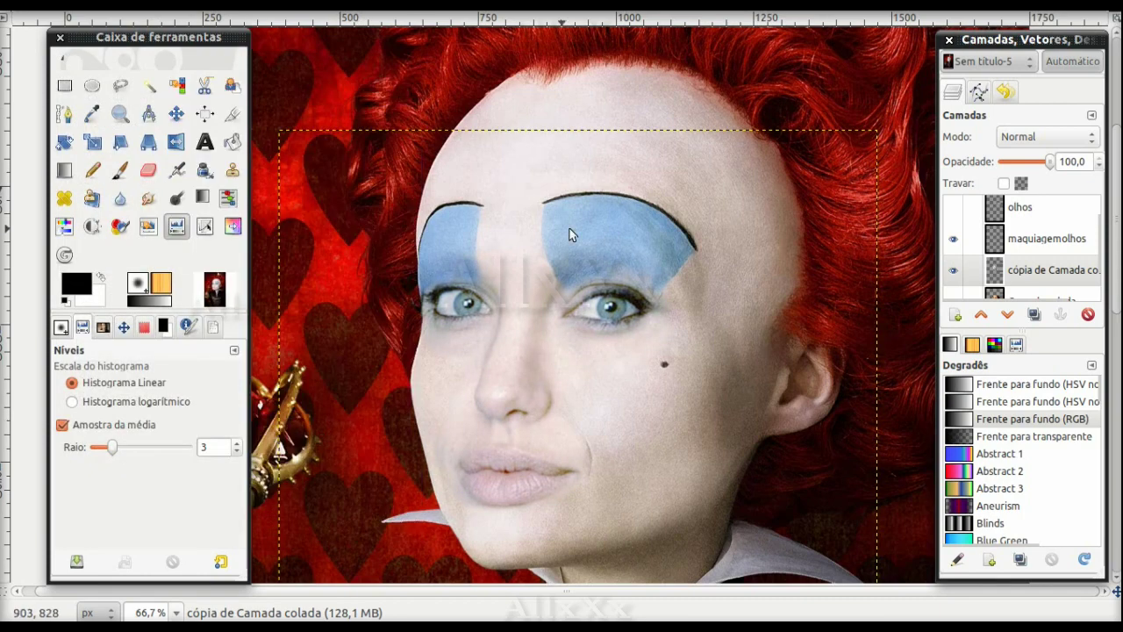
Set up the Clone tool and select the original Fundo layer.
{"action": "left_click", "coordinate": [235, 175]}
{"action": "scroll", "coordinate": [1044, 263], "scroll_direction": "down", "scroll_amount": 2}
{"action": "left_click", "coordinate": [1046, 290]}
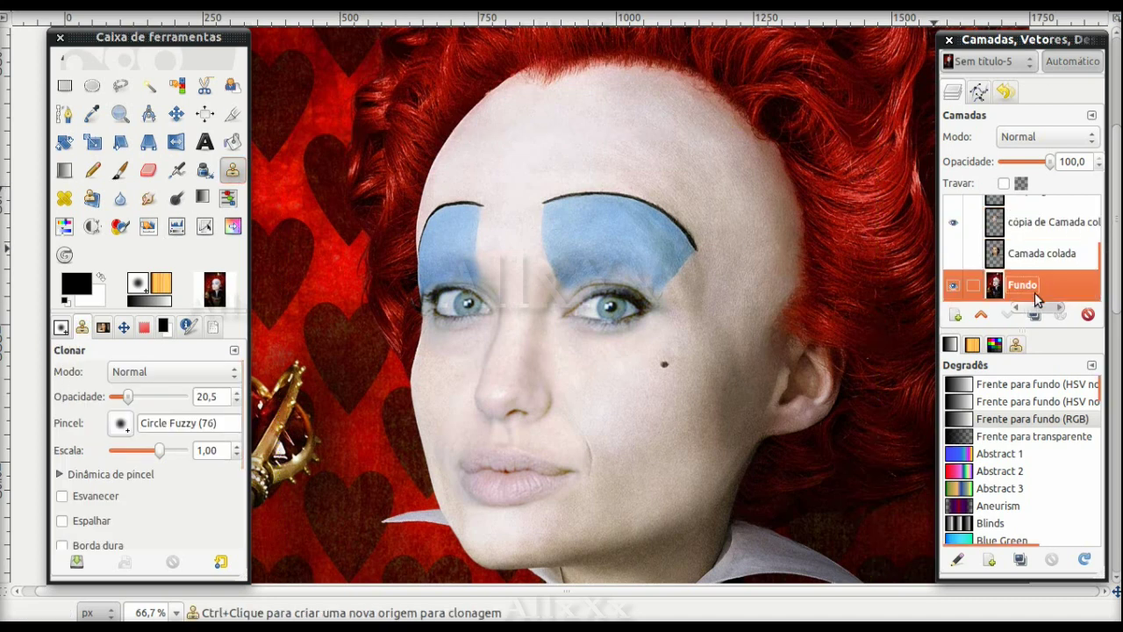
Clone texture from Fundo onto the maquiagemolhos layer around the blue eye makeup.
{"action": "left_click", "coordinate": [649, 281], "text": "ctrl"}
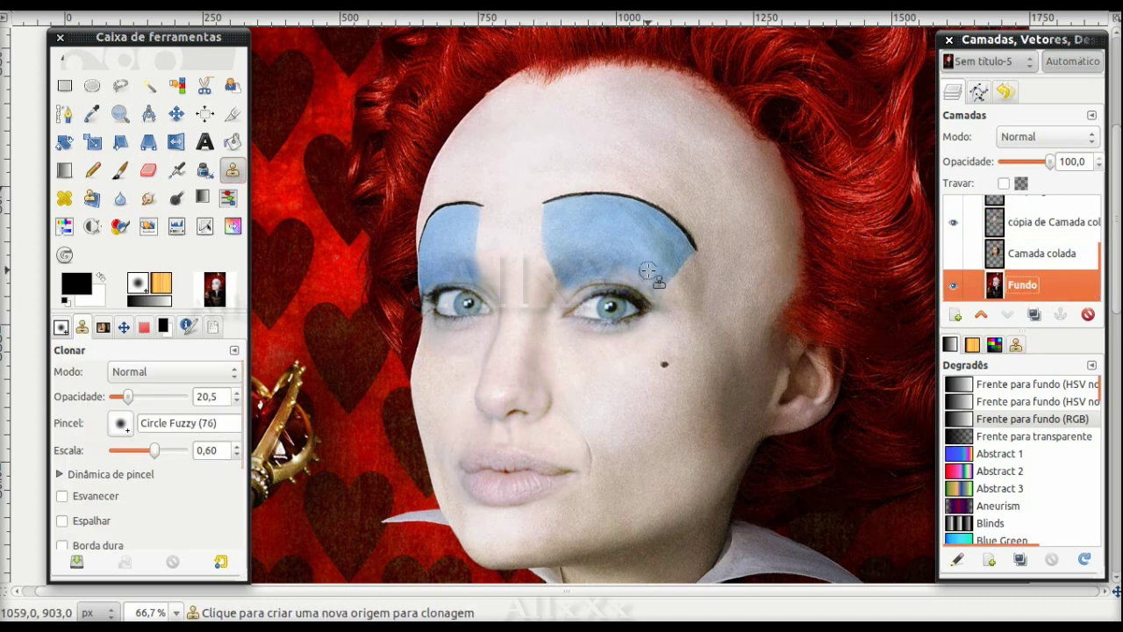
{"action": "scroll", "coordinate": [1018, 246], "scroll_direction": "up", "scroll_amount": 2}
{"action": "left_click", "coordinate": [1044, 237]}
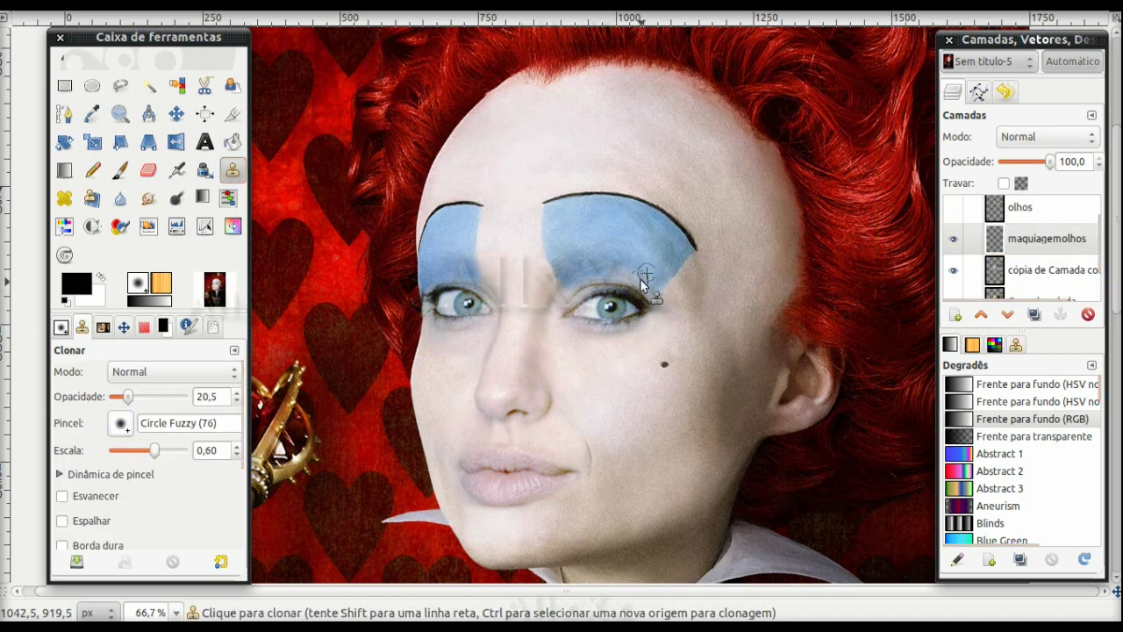
{"action": "scroll", "coordinate": [1044, 254], "scroll_direction": "down", "scroll_amount": 2}
{"action": "scroll", "coordinate": [1044, 255], "scroll_direction": "up", "scroll_amount": 2}
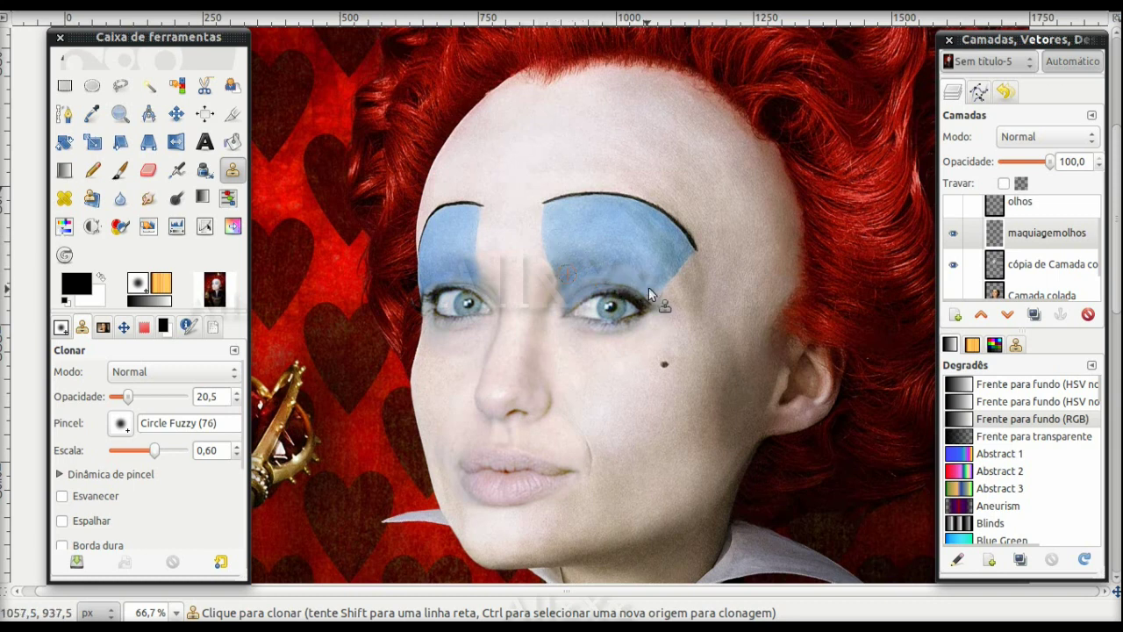
{"action": "key", "text": "End"}
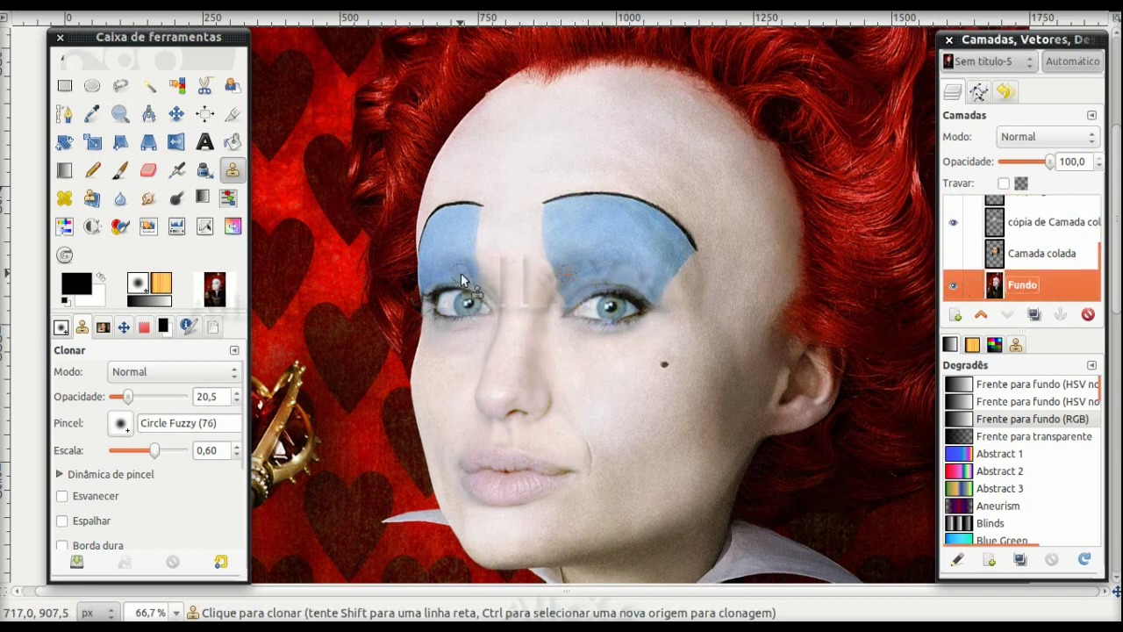
{"action": "scroll", "coordinate": [1059, 245], "scroll_direction": "up", "scroll_amount": 2}
{"action": "left_click", "coordinate": [1059, 245]}
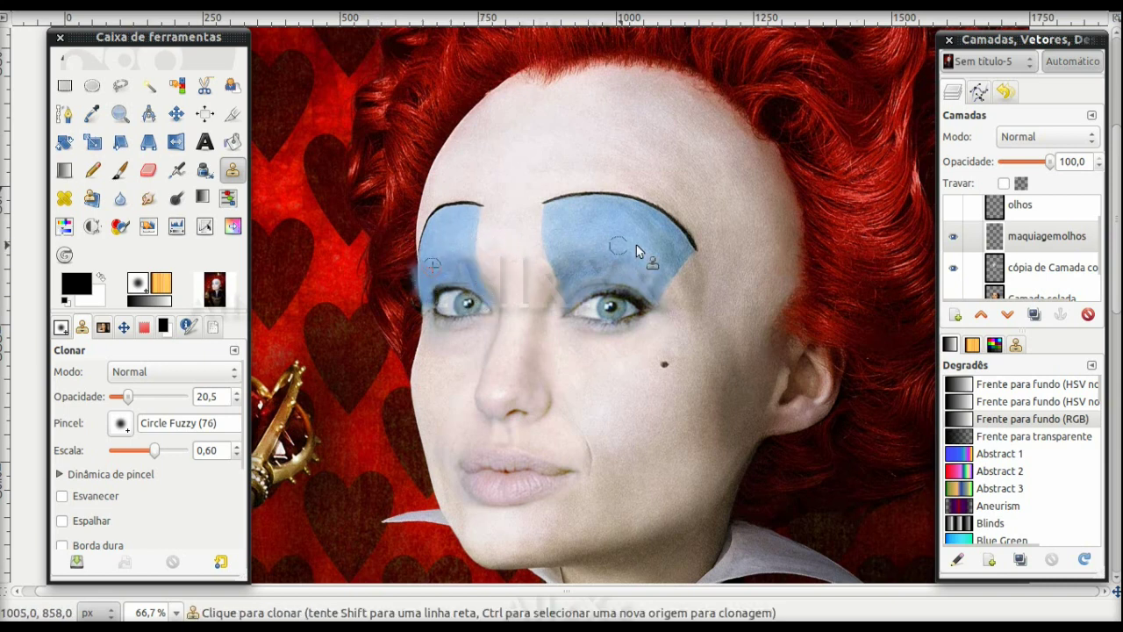
Smudge the face copy, erase the maquiagemolhos edges, then reselect Fundo.
{"action": "left_click", "coordinate": [1062, 269]}
{"action": "key", "text": "shift+e"}
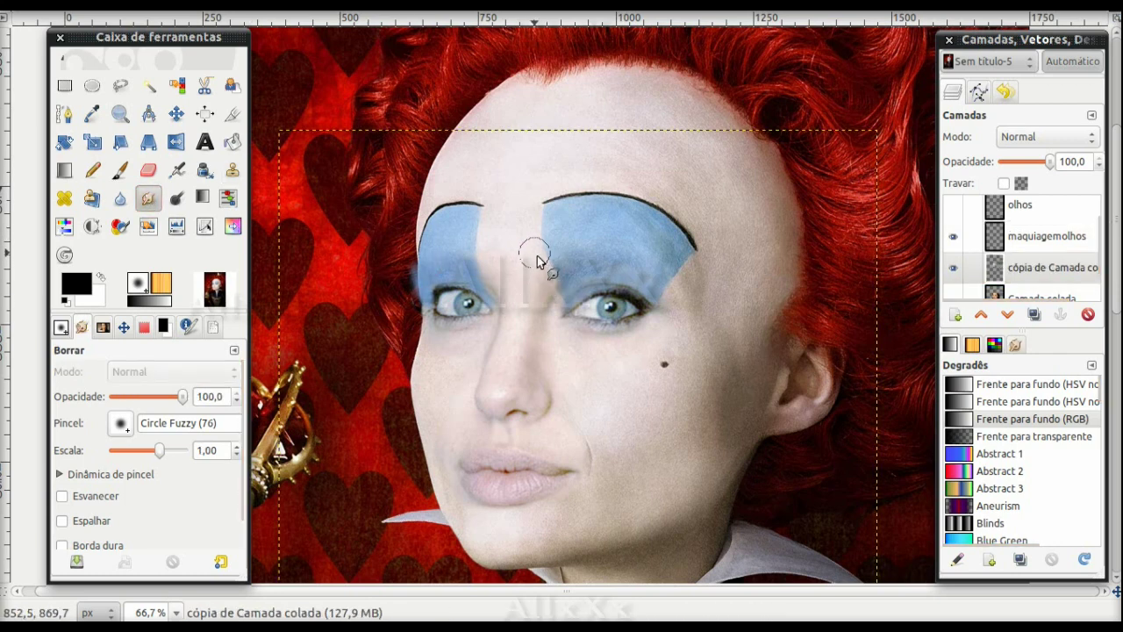
{"action": "key", "text": "Page_Up"}
{"action": "key", "text": "shift+e"}
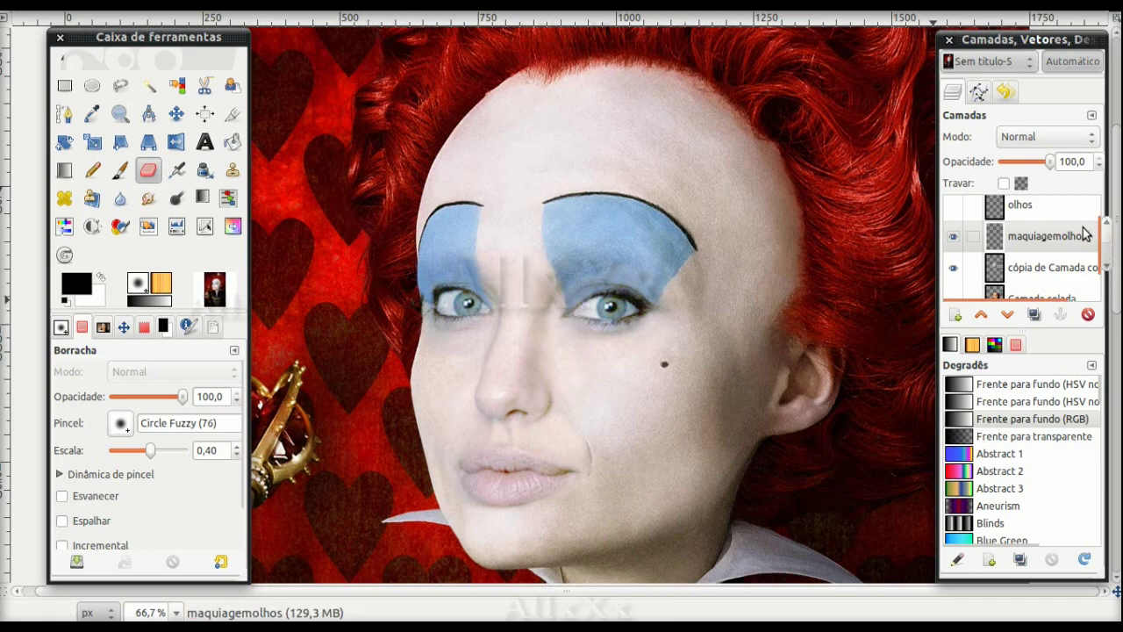
{"action": "scroll", "coordinate": [1086, 233], "scroll_direction": "down", "scroll_amount": 3}
{"action": "key", "text": "End"}
Copy a rectangle around the Red Queen's eyes and paste it as a new layer, viewed at 200%.
{"action": "key", "text": "r"}
{"action": "left_click_drag", "start_coordinate": [684, 211], "coordinate": [414, 268]}
{"action": "key", "text": "ctrl+c"}
{"action": "key", "text": "ctrl+v"}
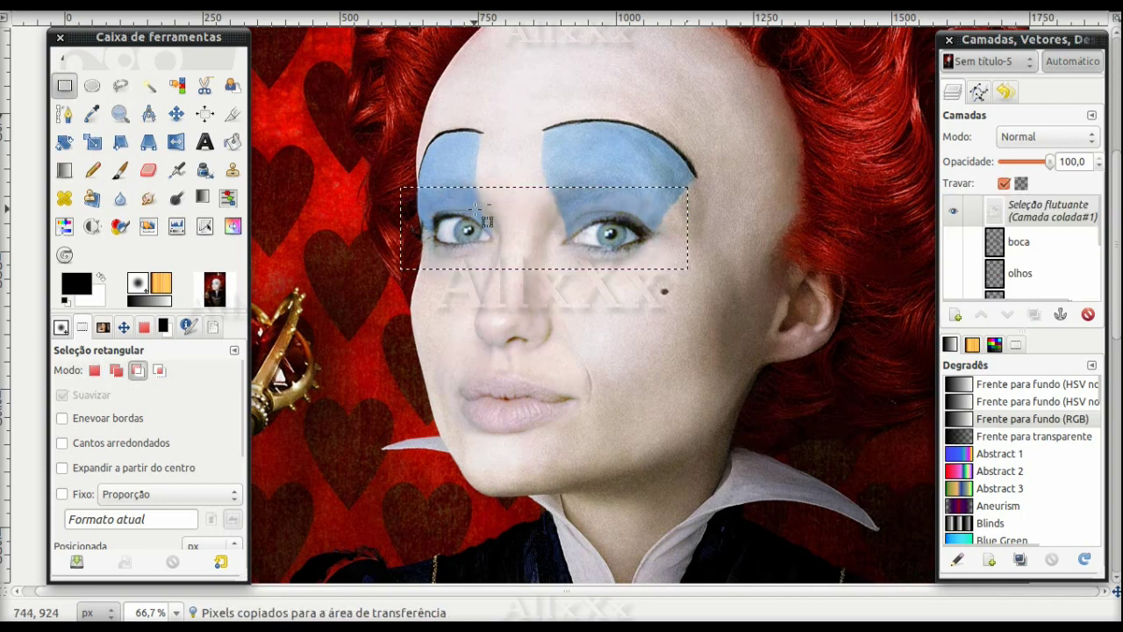
{"action": "key", "text": "ctrl+shift+n"}
{"action": "key", "text": "ctrl+z"}
{"action": "key", "text": "ctrl+z"}
{"action": "left_click_drag", "start_coordinate": [552, 269], "coordinate": [553, 278]}
{"action": "key", "text": "ctrl+c"}
{"action": "key", "text": "ctrl+v"}
{"action": "key", "text": "ctrl+shift+n"}
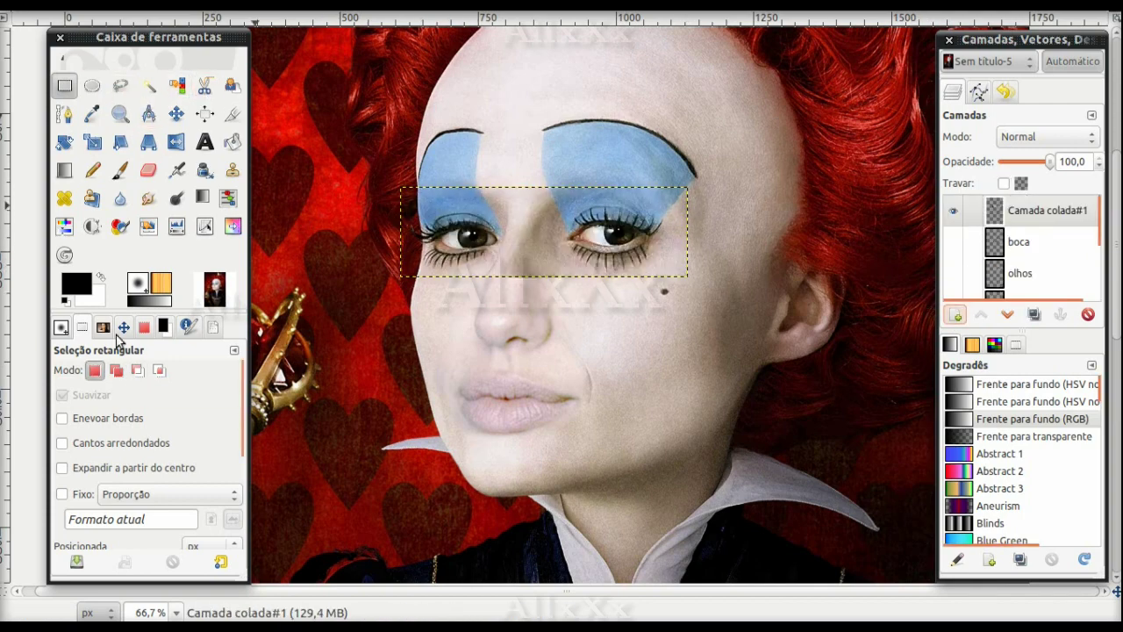
{"action": "left_click", "coordinate": [123, 327]}
{"action": "key", "text": "2"}
Lasso the lower lashes under the right eye and paste them onto their own layer.
{"action": "left_click", "coordinate": [123, 86]}
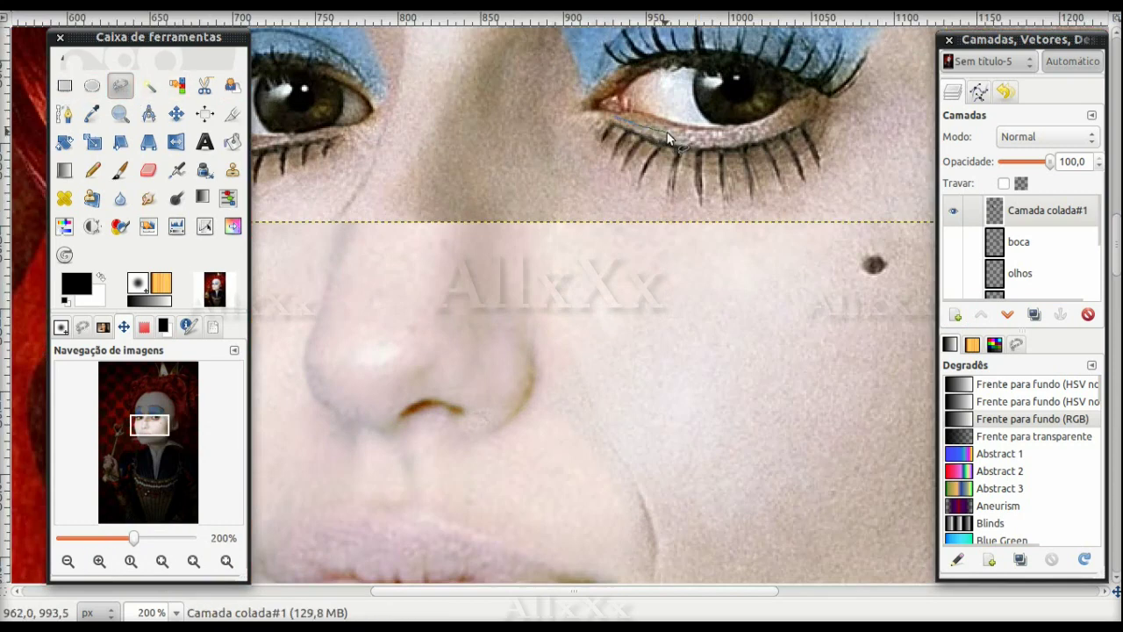
{"action": "left_click_drag", "start_coordinate": [656, 206], "coordinate": [606, 117]}
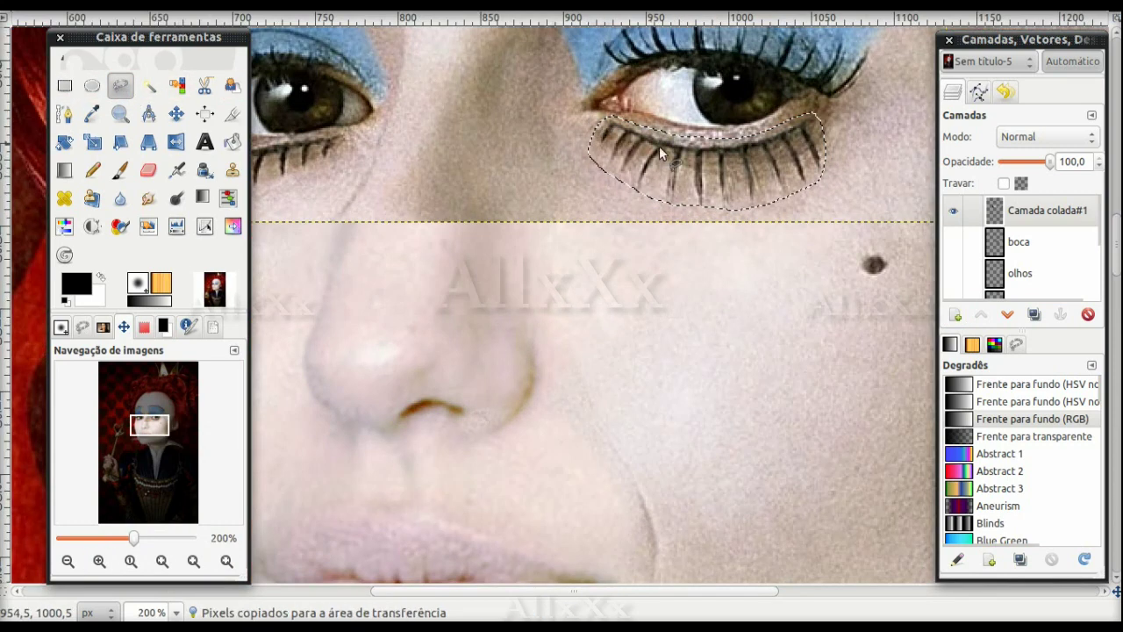
{"action": "left_click", "coordinate": [1007, 314]}
{"action": "left_click", "coordinate": [1022, 255]}
{"action": "key", "text": "i"}
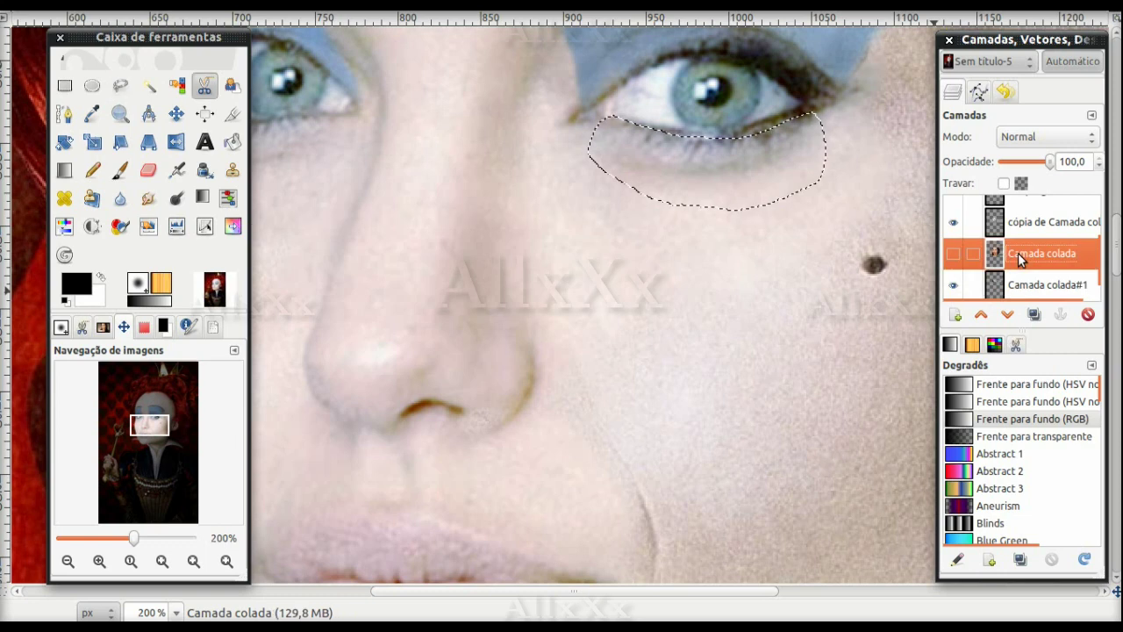
{"action": "key", "text": "ctrl+c"}
{"action": "left_click", "coordinate": [1022, 285]}
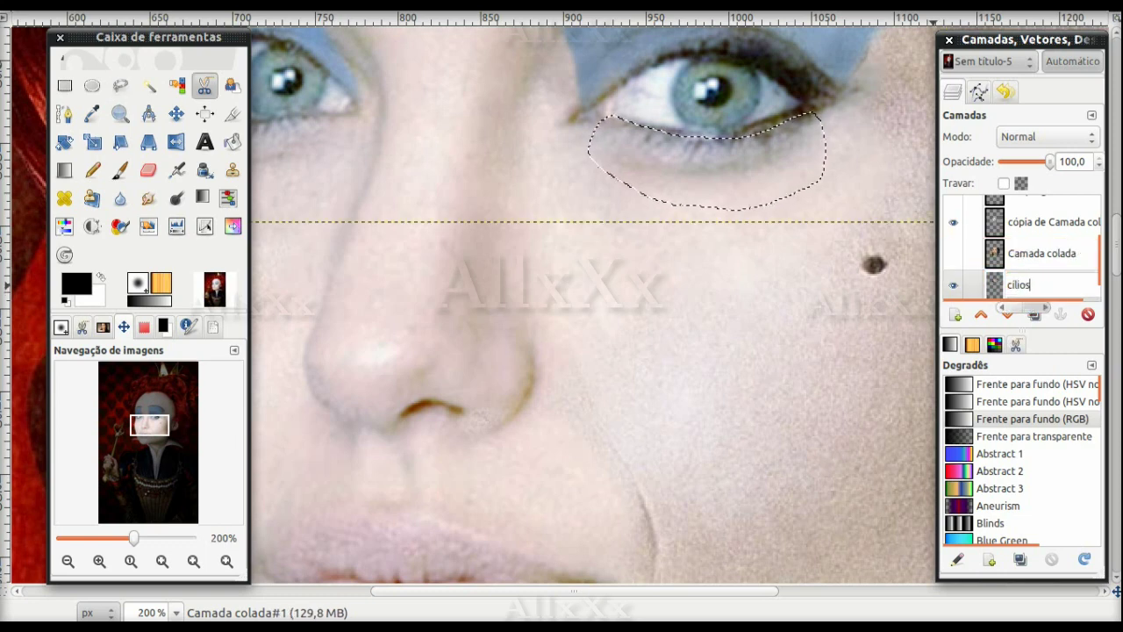
{"action": "key", "text": "ctrl+v"}
{"action": "key", "text": "shift+ctrl+n"}
Erase the skin around the pasted lower lashes, leaving only the lashes.
{"action": "key", "text": "shift+e"}
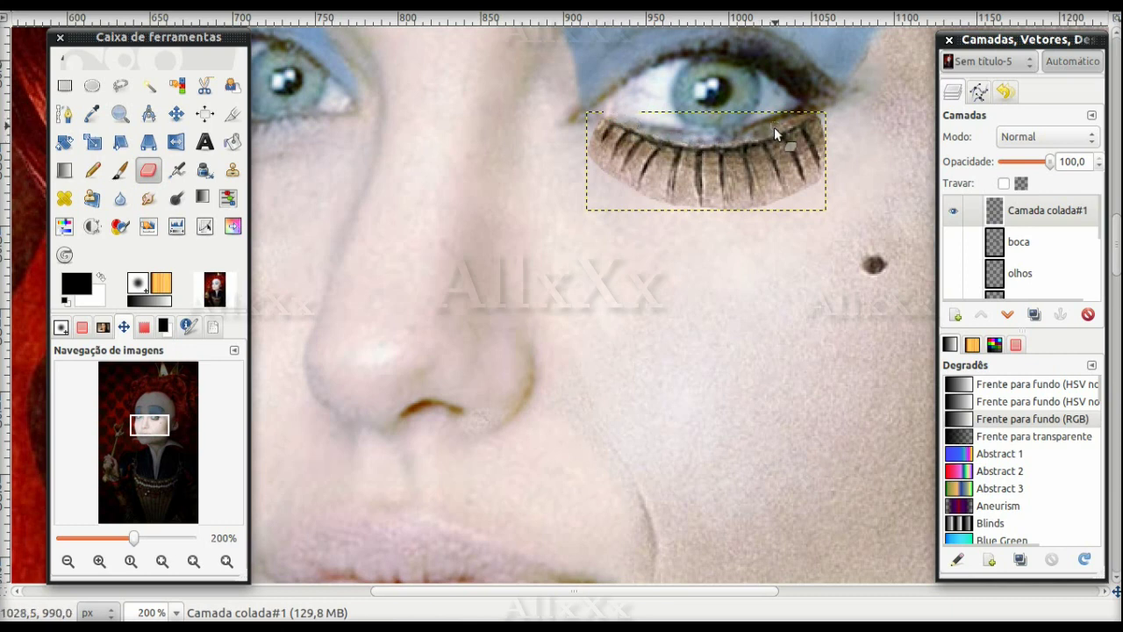
{"action": "left_click_drag", "start_coordinate": [793, 116], "coordinate": [817, 135]}
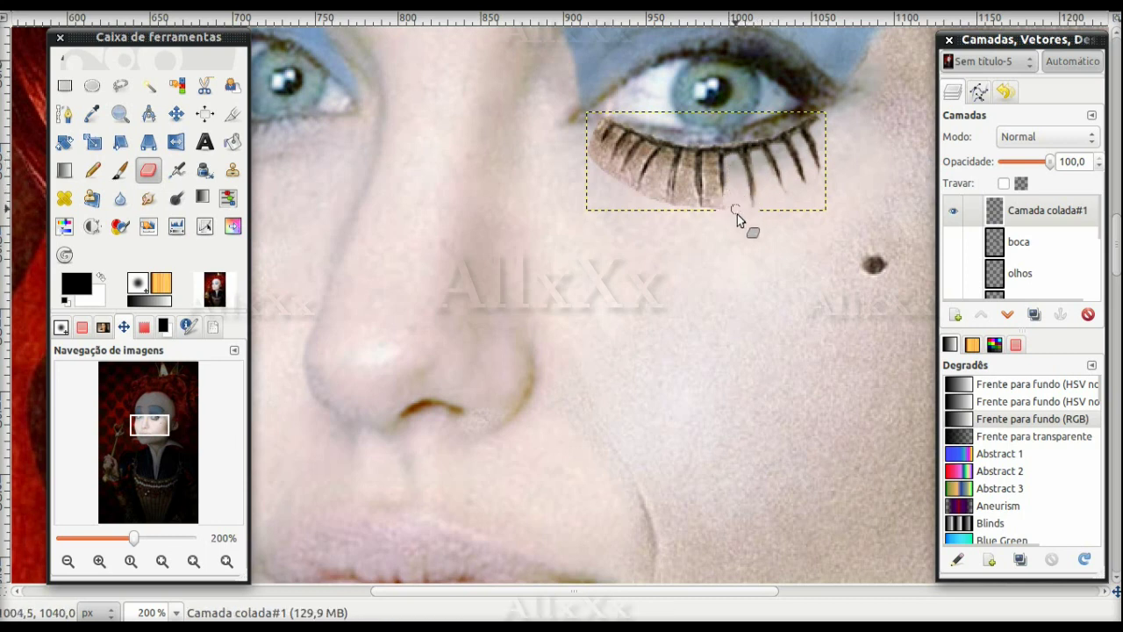
{"action": "left_click_drag", "start_coordinate": [664, 195], "coordinate": [652, 177]}
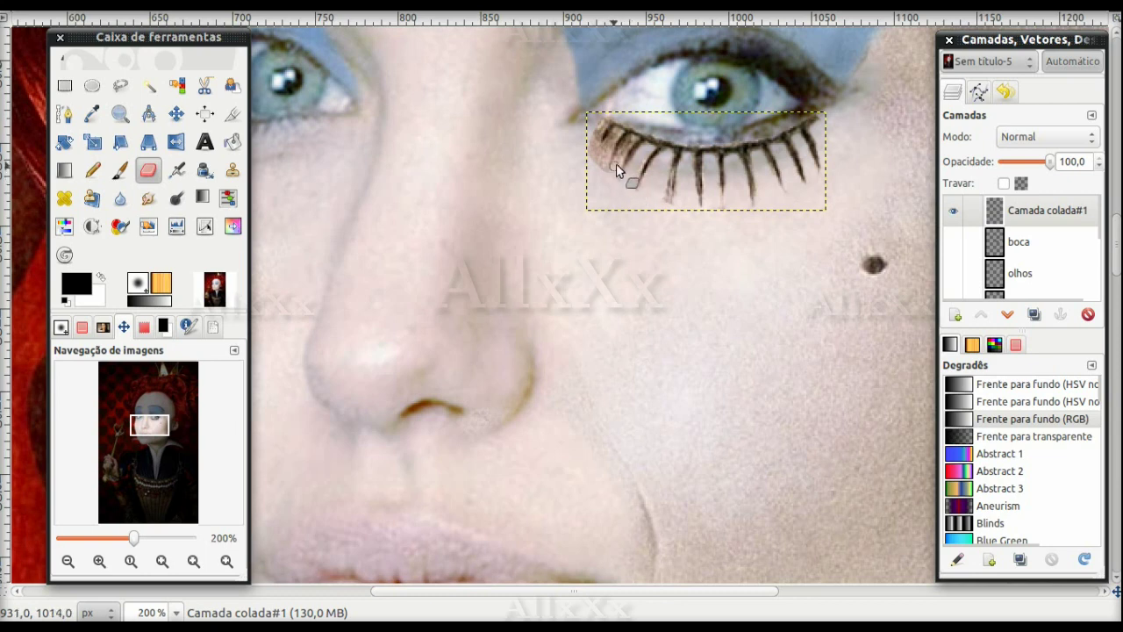
{"action": "left_click_drag", "start_coordinate": [612, 172], "coordinate": [604, 162]}
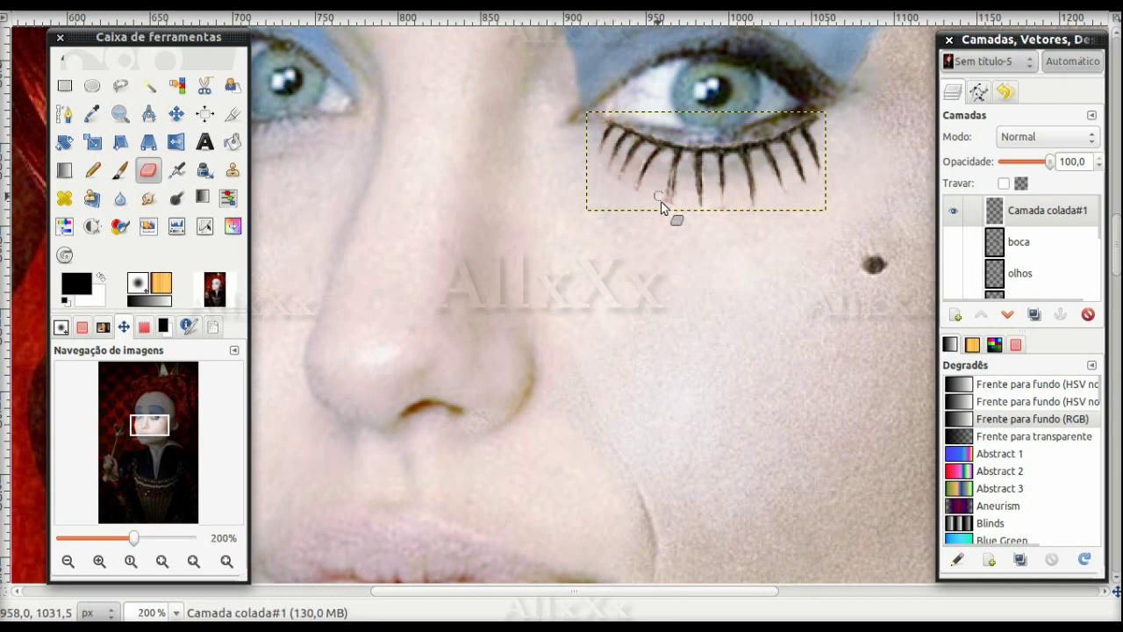
{"action": "left_click_drag", "start_coordinate": [677, 205], "coordinate": [640, 134]}
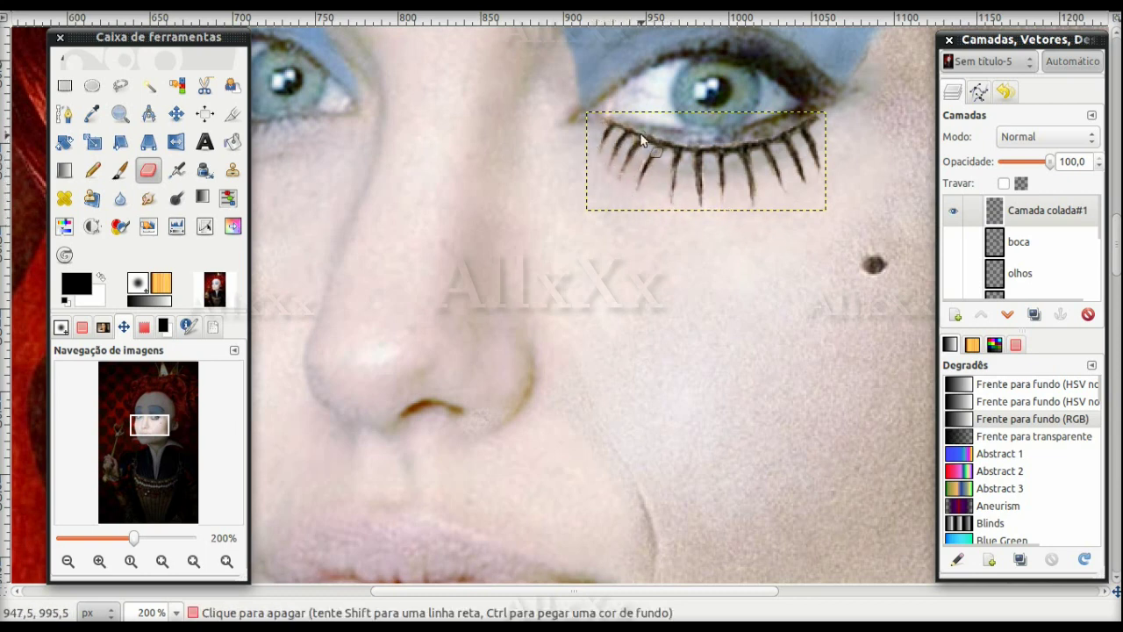
{"action": "left_click", "coordinate": [93, 141]}
Resize the lower lashes to 155 × 60, tilt them slightly and move them under the eye.
{"action": "left_click", "coordinate": [702, 163]}
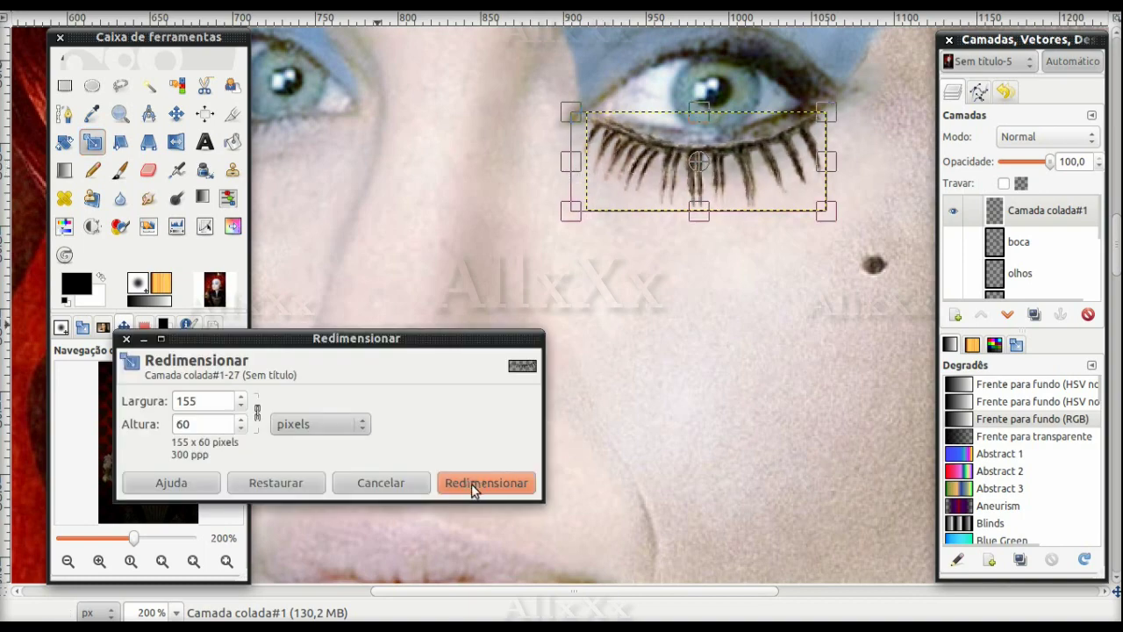
{"action": "left_click", "coordinate": [471, 482]}
{"action": "left_click_drag", "start_coordinate": [589, 181], "coordinate": [580, 183]}
{"action": "key", "text": "m"}
{"action": "left_click_drag", "start_coordinate": [725, 168], "coordinate": [728, 180]}
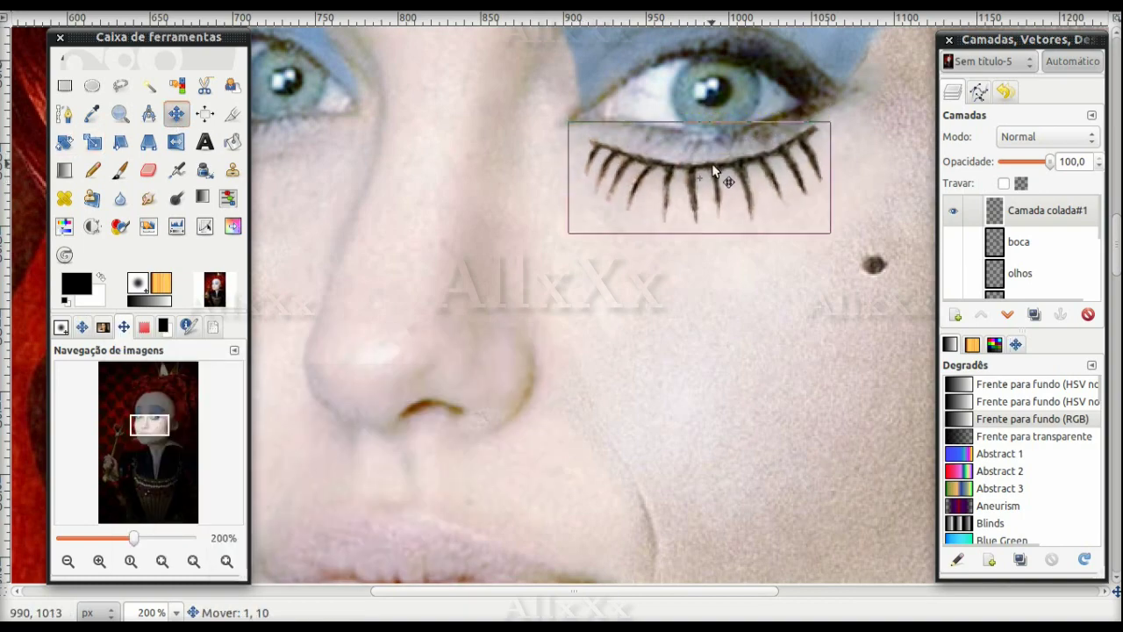
Open the original red-queen image and zoom to 200% on the queen's eye.
{"action": "key", "text": "alt+Tab"}
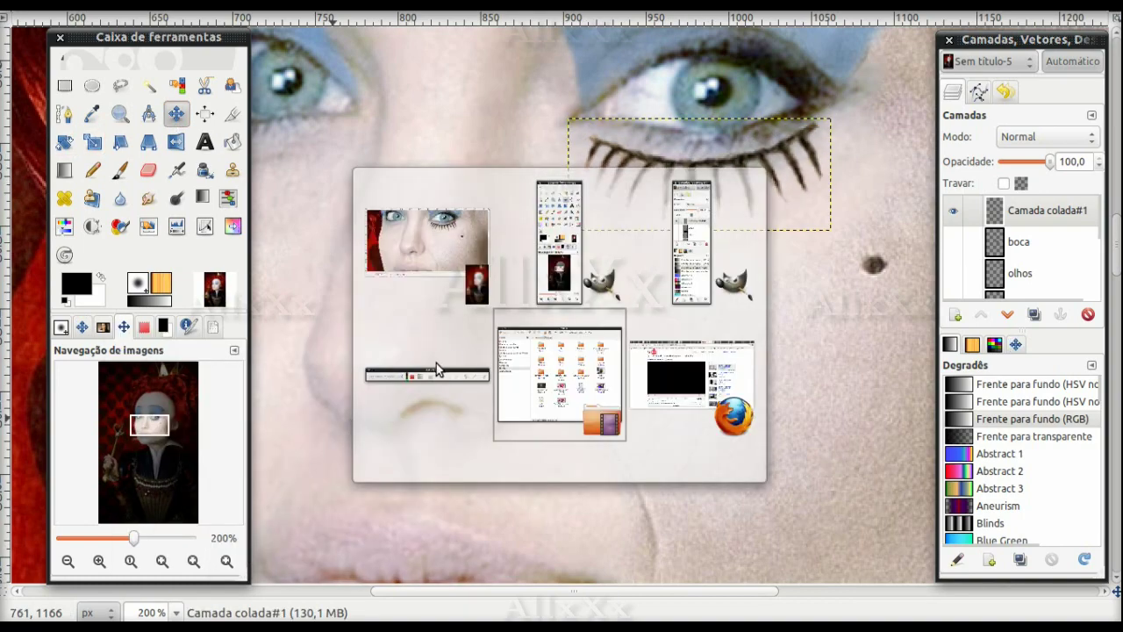
{"action": "left_click", "coordinate": [102, 327]}
{"action": "double_click", "coordinate": [167, 427]}
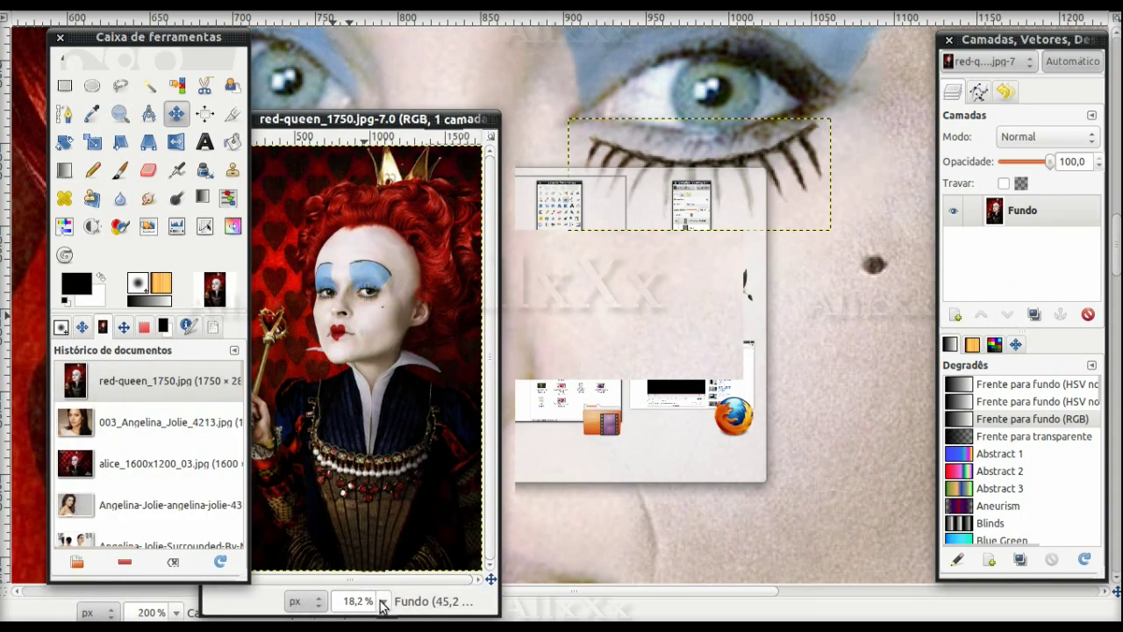
{"action": "key", "text": "2"}
{"action": "left_click_drag", "start_coordinate": [492, 580], "coordinate": [496, 561]}
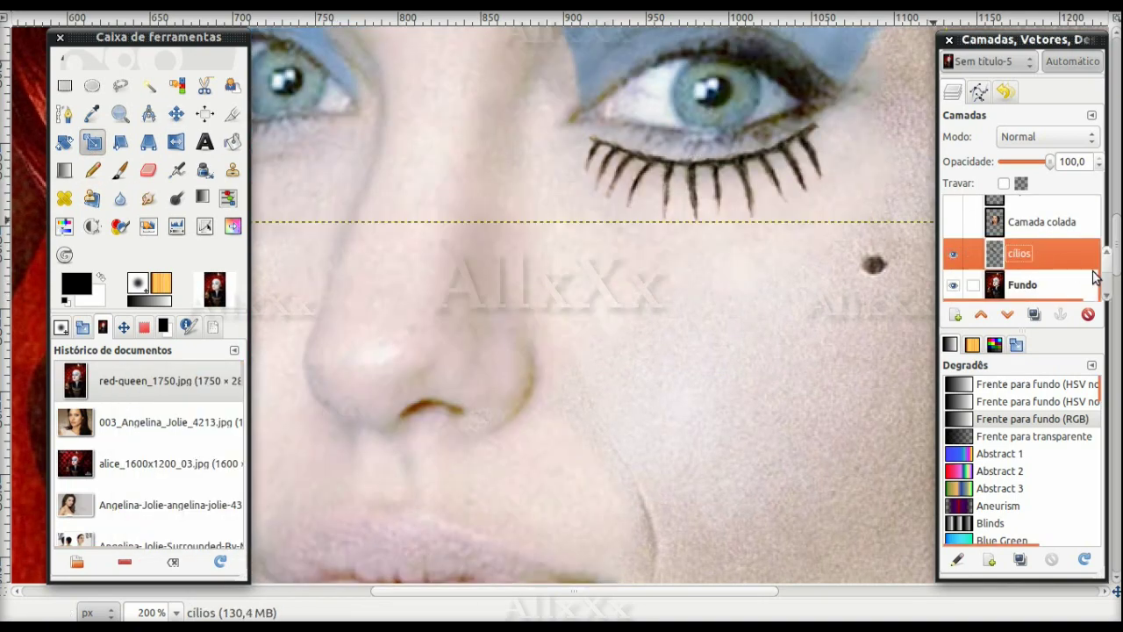
Rename the lash layer 'cilio Es In', make it visible and apply a new scale.
{"action": "double_click", "coordinate": [1035, 210]}
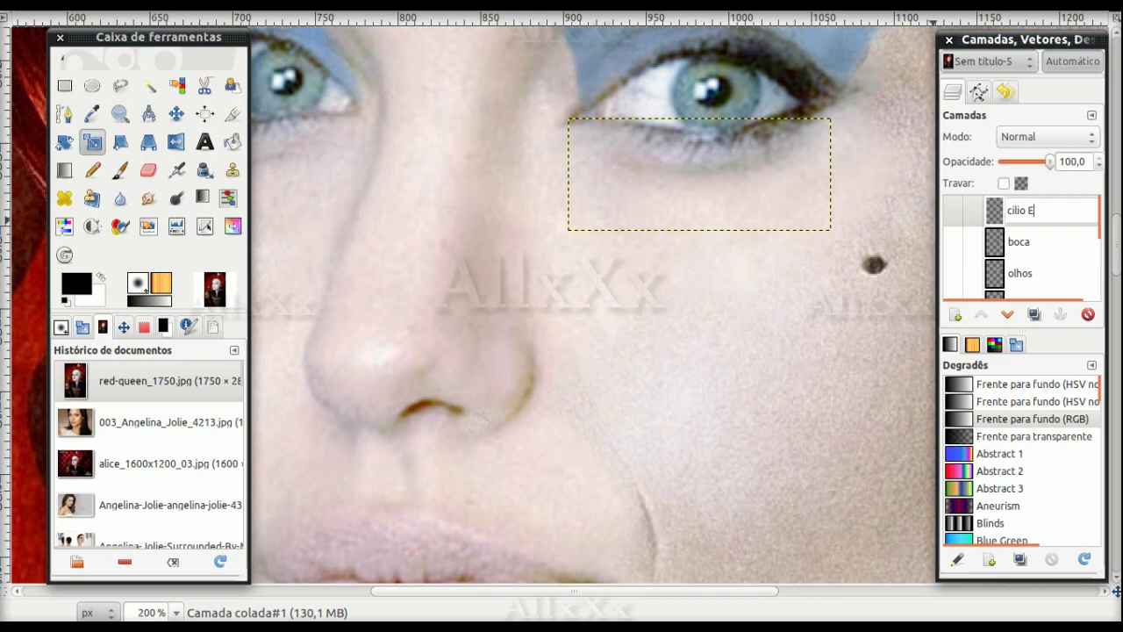
{"action": "type", "text": "s In"}
{"action": "key", "text": "Return"}
{"action": "left_click", "coordinate": [953, 210]}
{"action": "left_click", "coordinate": [842, 180]}
{"action": "double_click", "coordinate": [526, 377]}
{"action": "key", "text": "Return"}
Select the olhos layer, fit the portrait in view, and show the original queen's eye at 100%.
{"action": "scroll", "coordinate": [702, 351], "scroll_direction": "up", "scroll_amount": 3}
{"action": "scroll", "coordinate": [1100, 244], "scroll_direction": "down", "scroll_amount": 3}
{"action": "scroll", "coordinate": [1100, 244], "scroll_direction": "down", "scroll_amount": 2}
{"action": "scroll", "coordinate": [966, 236], "scroll_direction": "up", "scroll_amount": 2}
{"action": "scroll", "coordinate": [965, 237], "scroll_direction": "down", "scroll_amount": 1}
{"action": "left_click", "coordinate": [1038, 239]}
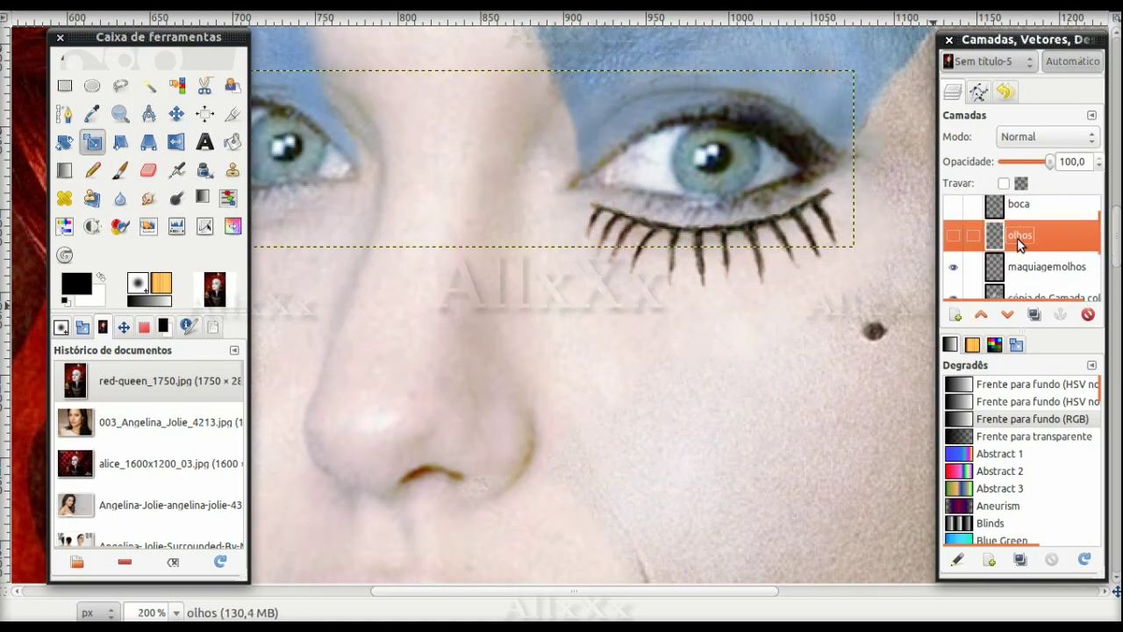
{"action": "scroll", "coordinate": [1019, 244], "scroll_direction": "down", "scroll_amount": 1}
{"action": "scroll", "coordinate": [1020, 244], "scroll_direction": "down", "scroll_amount": 1}
{"action": "left_click", "coordinate": [124, 327]}
{"action": "left_click", "coordinate": [162, 561]}
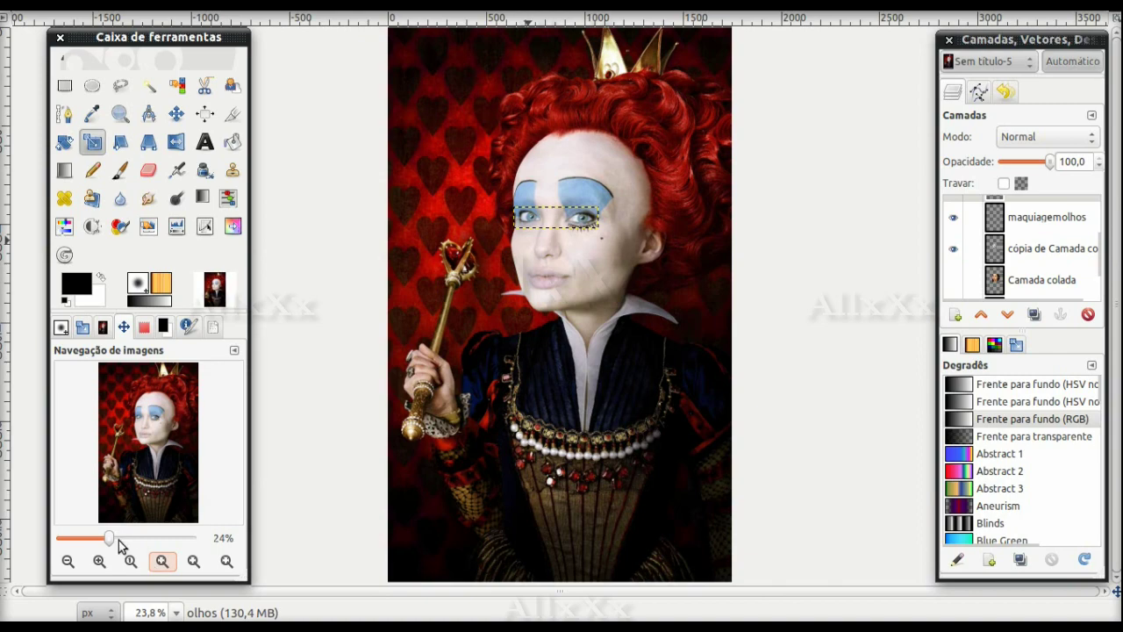
{"action": "key", "text": "alt+Tab"}
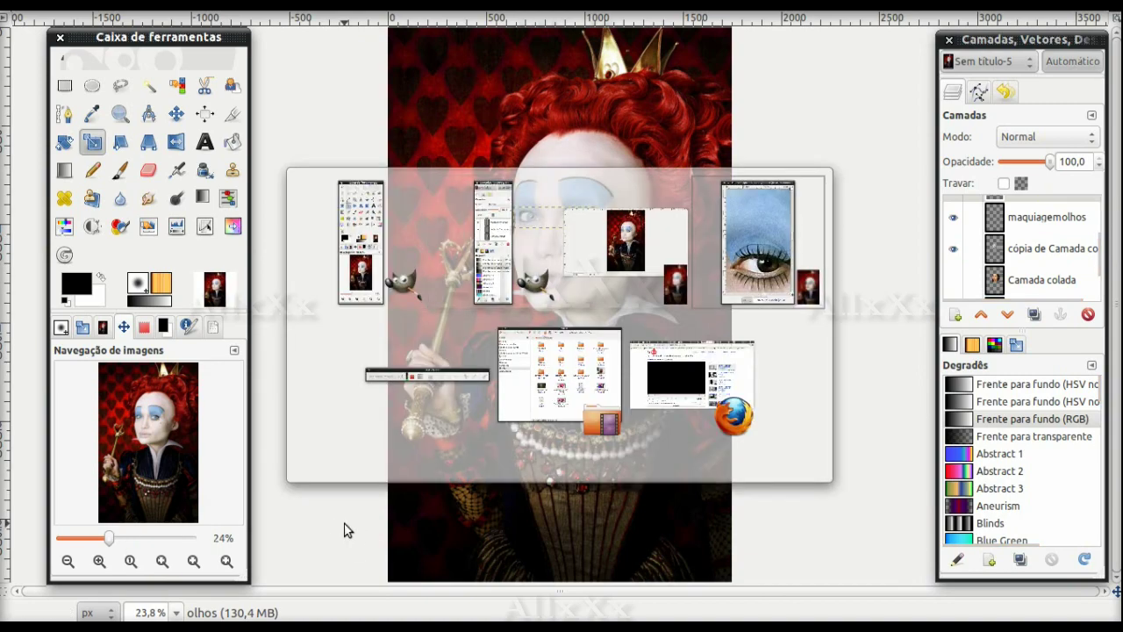
{"action": "left_click", "coordinate": [369, 481]}
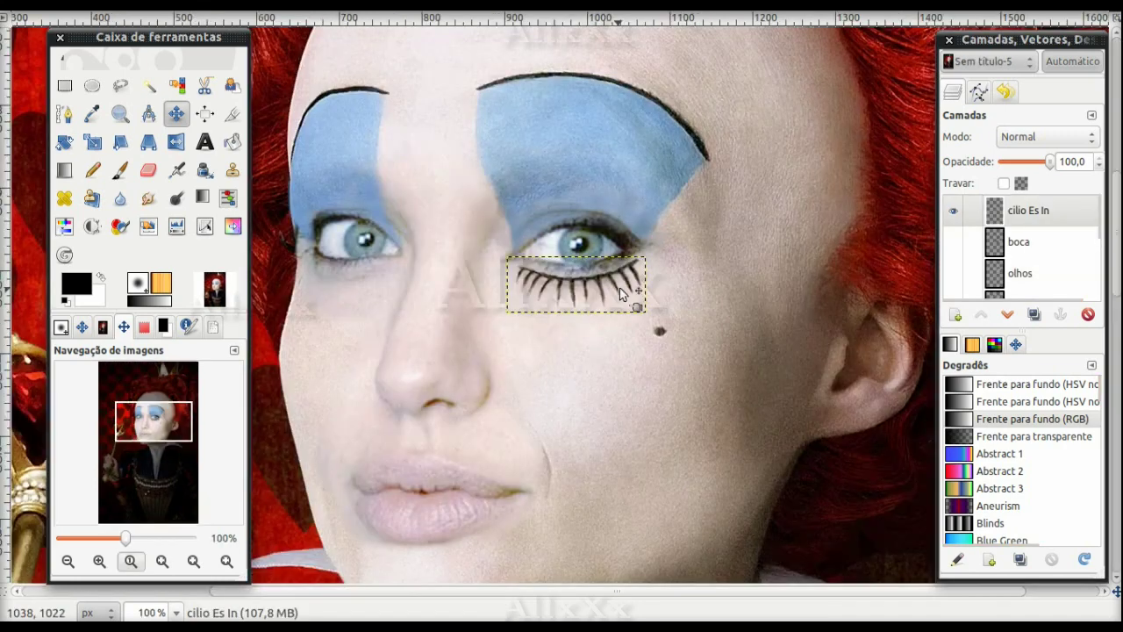
Add a Drop Shadow at about 27% opacity to the lower lashes and nudge it upward.
{"action": "right_click", "coordinate": [620, 287]}
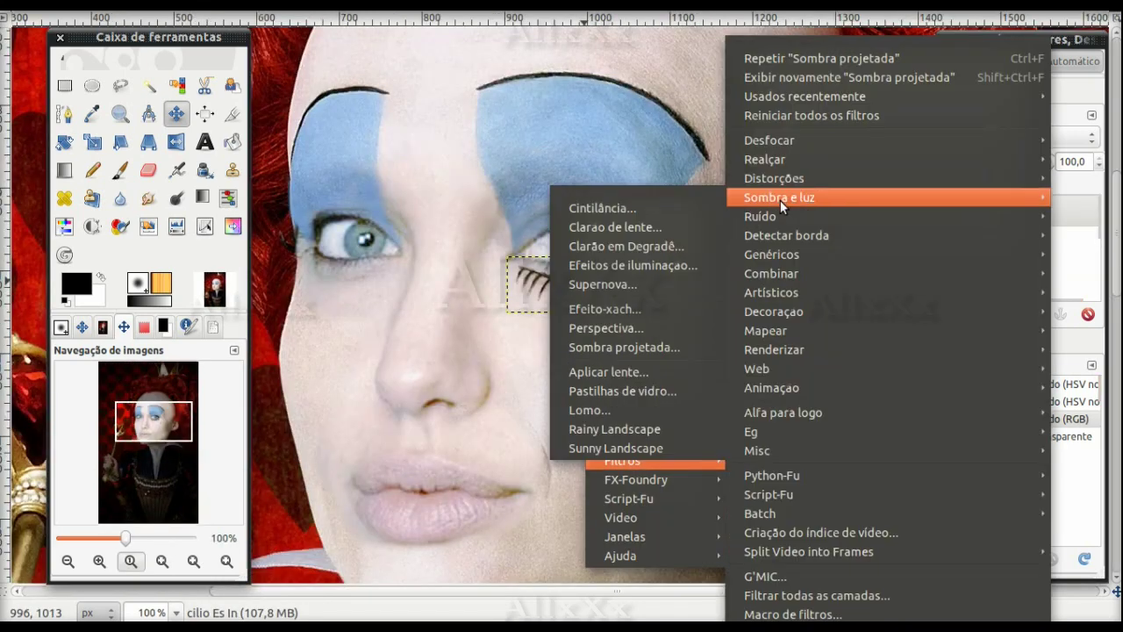
{"action": "left_click", "coordinate": [614, 346]}
{"action": "left_click_drag", "start_coordinate": [595, 260], "coordinate": [550, 260]}
{"action": "left_click", "coordinate": [672, 372]}
{"action": "double_click", "coordinate": [1036, 242]}
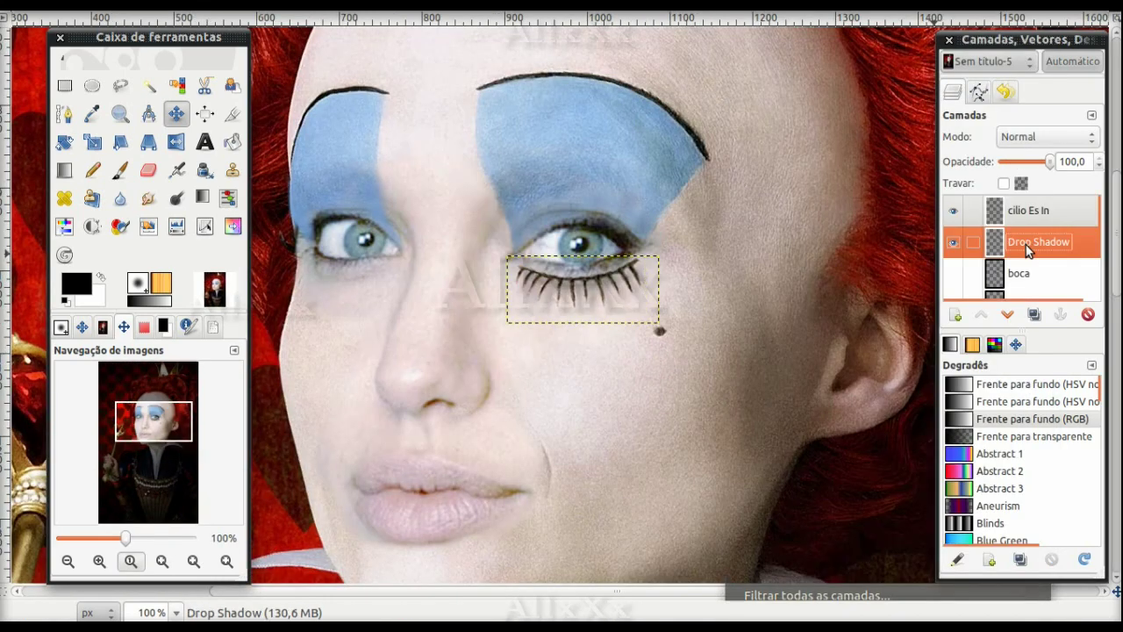
{"action": "left_click_drag", "start_coordinate": [611, 303], "coordinate": [612, 298]}
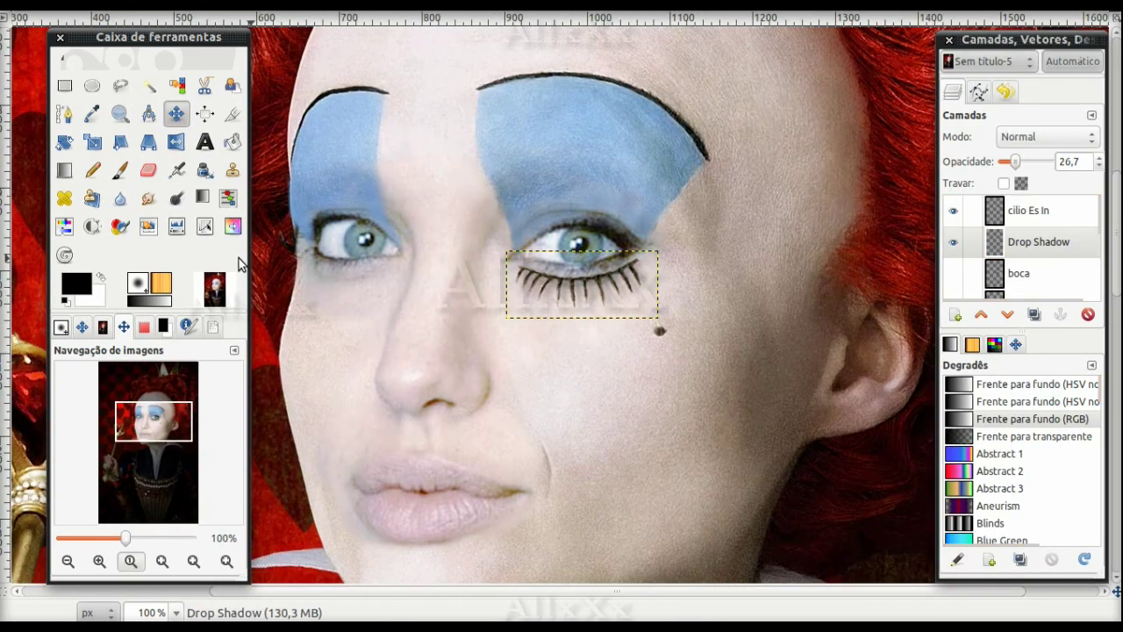
Hide the pasted face layer, move a layer down the stack and select the cilios layer.
{"action": "scroll", "coordinate": [509, 500], "scroll_direction": "down", "scroll_amount": 1}
{"action": "scroll", "coordinate": [1018, 254], "scroll_direction": "down", "scroll_amount": 2}
{"action": "scroll", "coordinate": [1018, 254], "scroll_direction": "down", "scroll_amount": 3}
{"action": "scroll", "coordinate": [1001, 272], "scroll_direction": "down", "scroll_amount": 1}
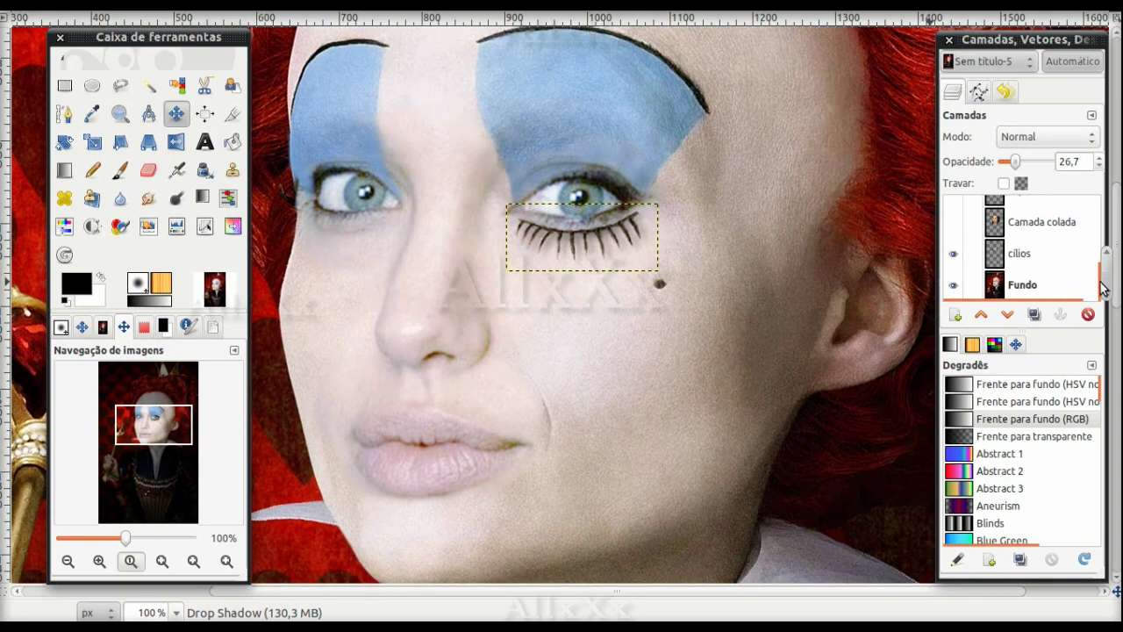
{"action": "scroll", "coordinate": [1103, 274], "scroll_direction": "up", "scroll_amount": 3}
{"action": "left_click", "coordinate": [952, 267]}
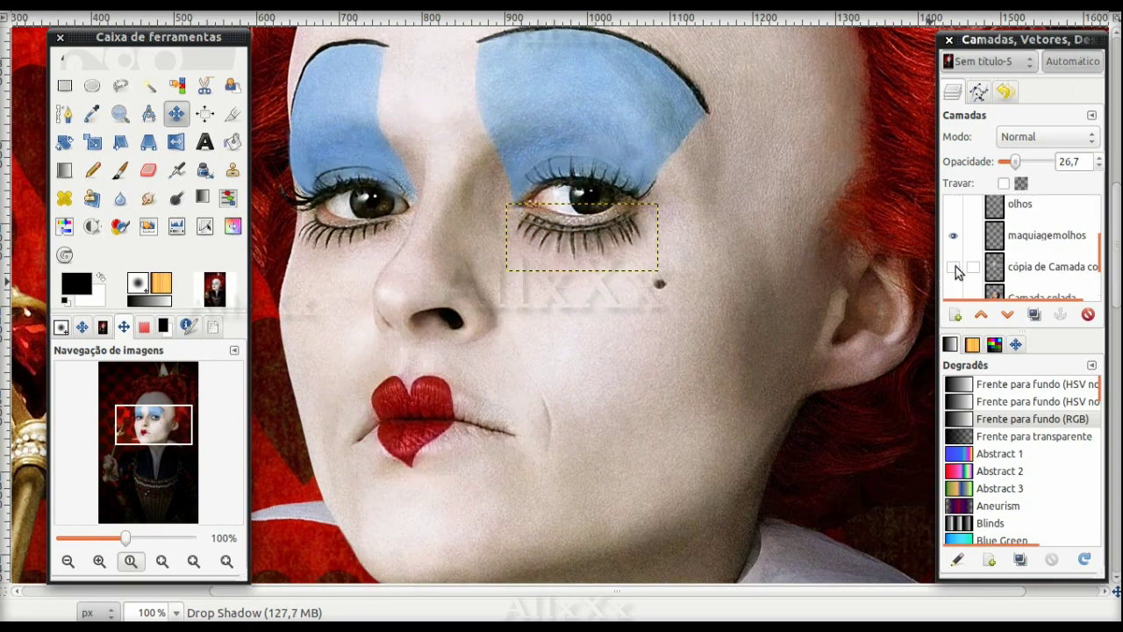
{"action": "scroll", "coordinate": [1107, 283], "scroll_direction": "down", "scroll_amount": 3}
{"action": "left_click", "coordinate": [955, 254]}
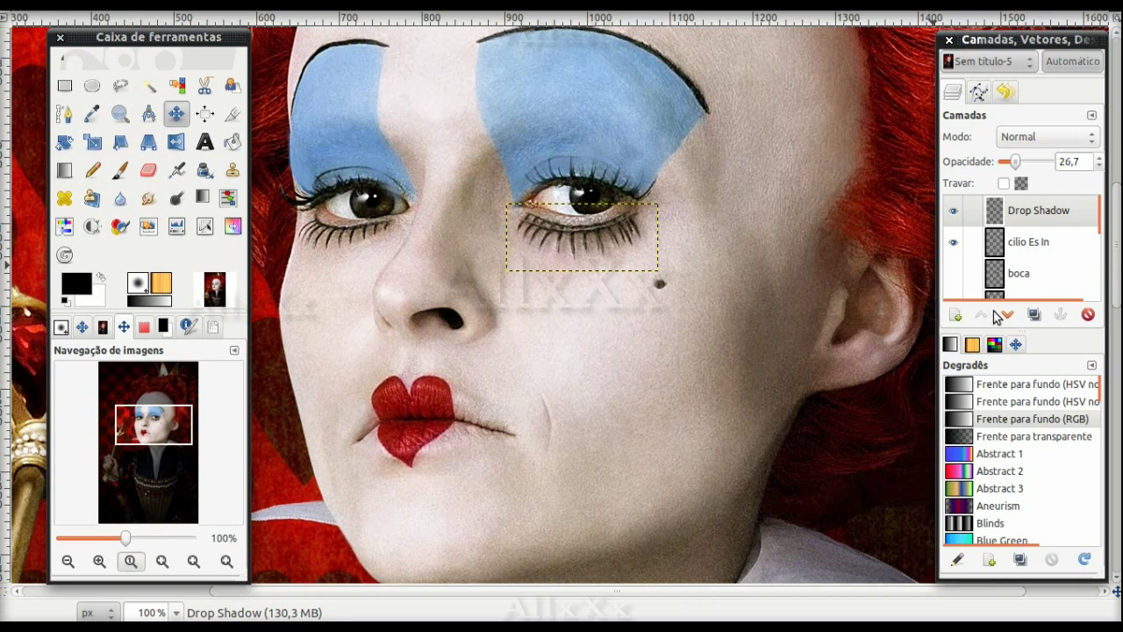
{"action": "left_click", "coordinate": [1018, 253]}
Outline the queen's upper lashes on the right-hand eye and paste them onto a new layer.
{"action": "left_click", "coordinate": [1007, 314]}
{"action": "key", "text": "f"}
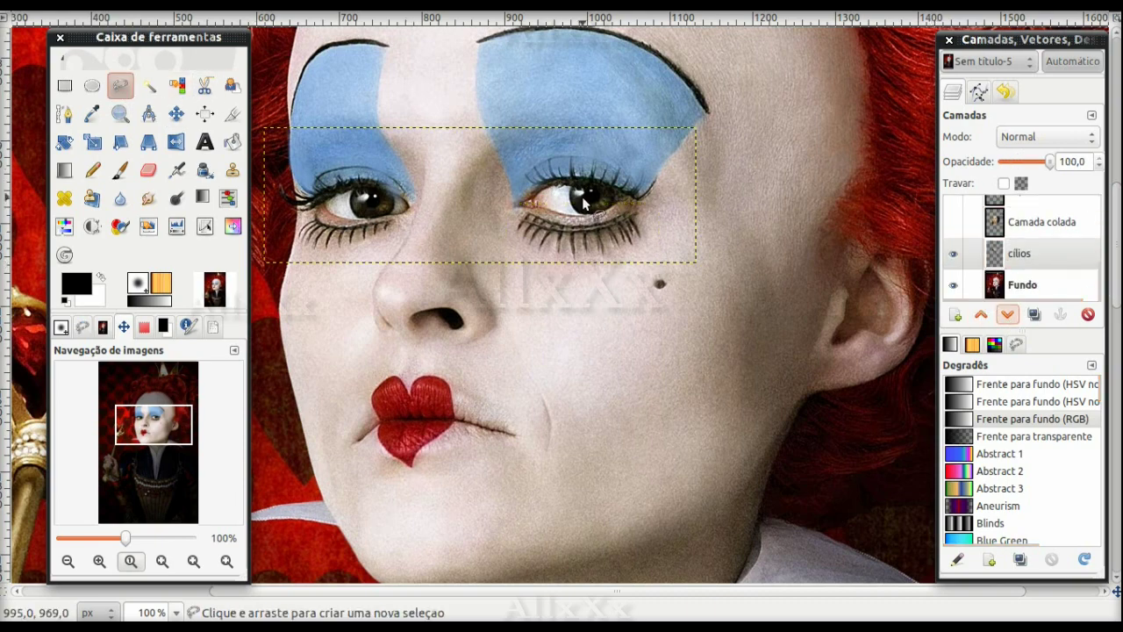
{"action": "left_click_drag", "start_coordinate": [630, 169], "coordinate": [531, 200]}
{"action": "key", "text": "ctrl+c"}
{"action": "key", "text": "ctrl+v"}
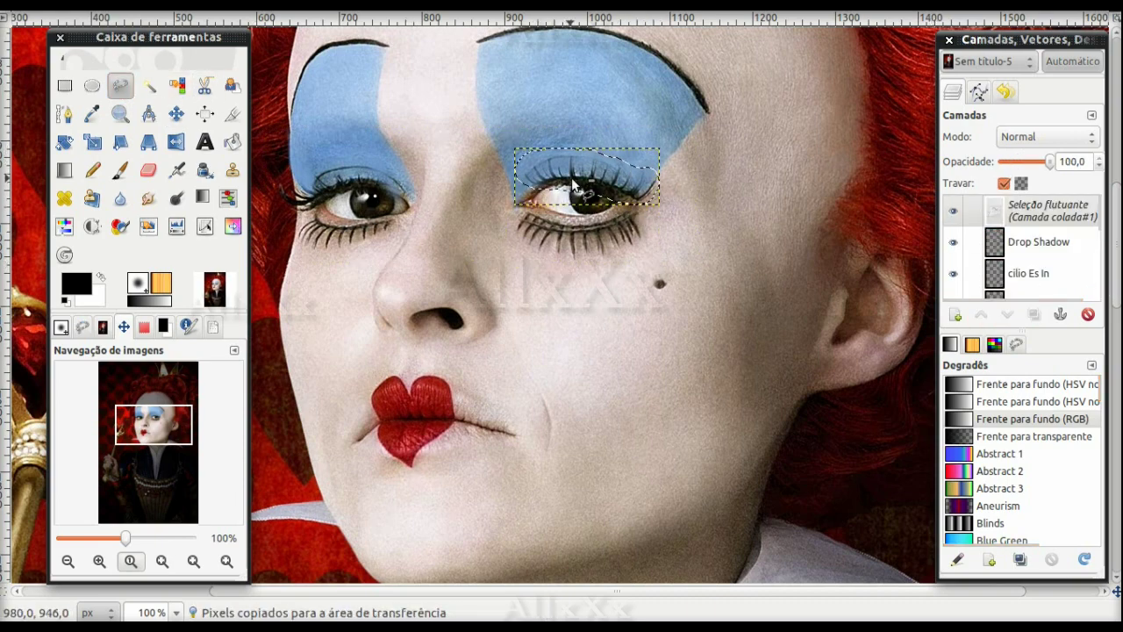
{"action": "left_click", "coordinate": [956, 314]}
Name the new lashes layer 'cilio Es sup' and show the pasted face layer again.
{"action": "double_click", "coordinate": [1044, 211]}
{"action": "type", "text": "cilio Es s"}
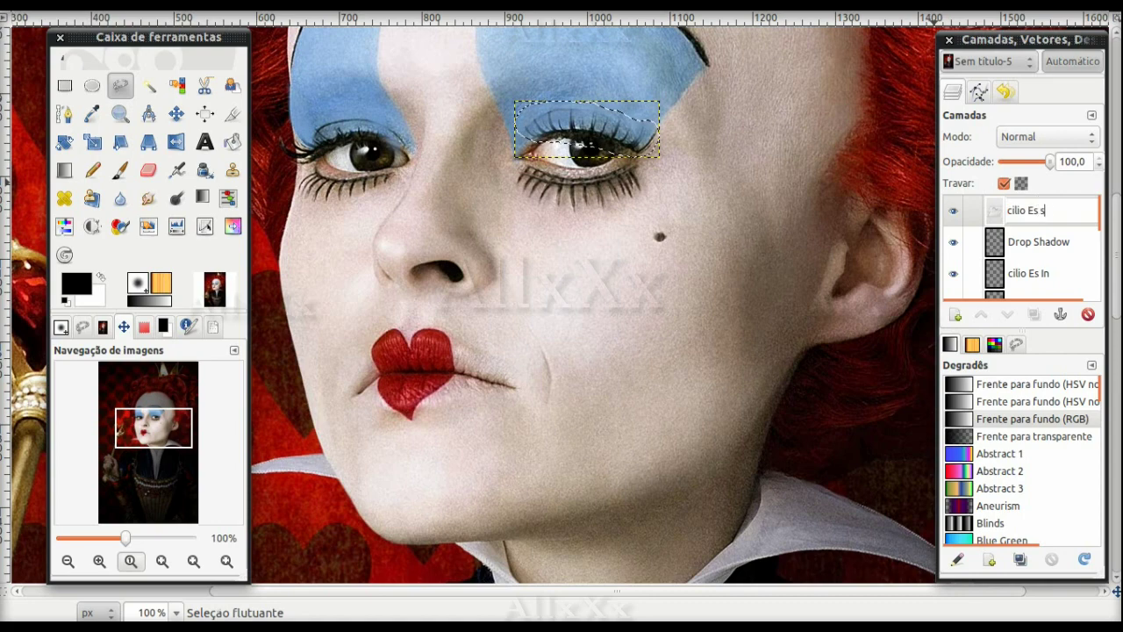
{"action": "type", "text": "up"}
{"action": "key", "text": "Return"}
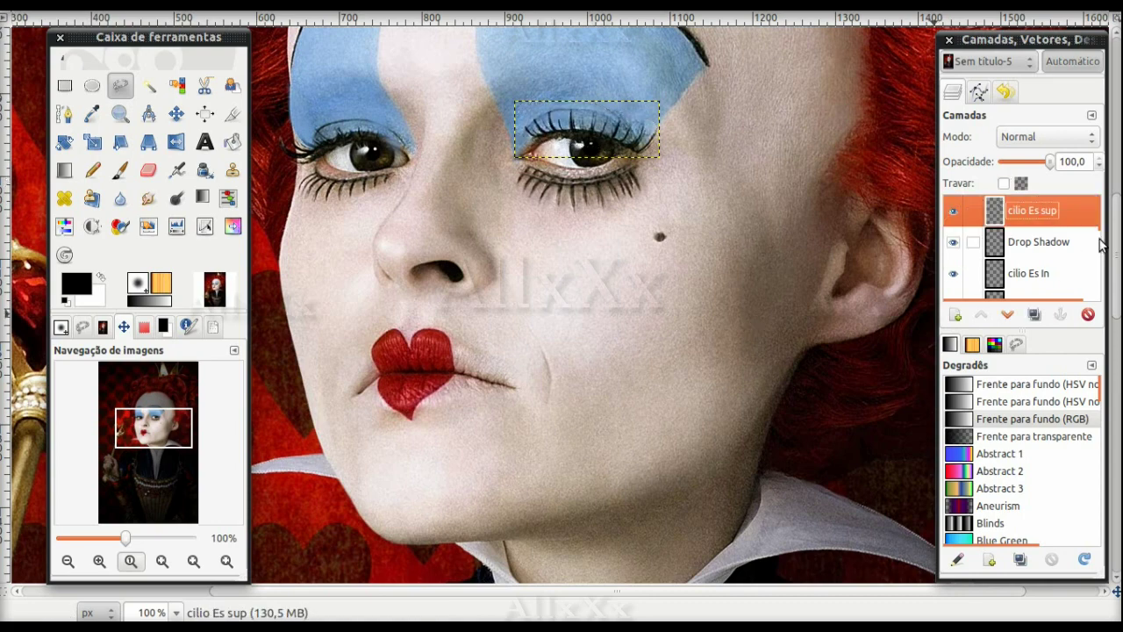
{"action": "scroll", "coordinate": [1115, 250], "scroll_direction": "up", "scroll_amount": 1}
{"action": "scroll", "coordinate": [1107, 237], "scroll_direction": "down", "scroll_amount": 3}
{"action": "left_click", "coordinate": [953, 237]}
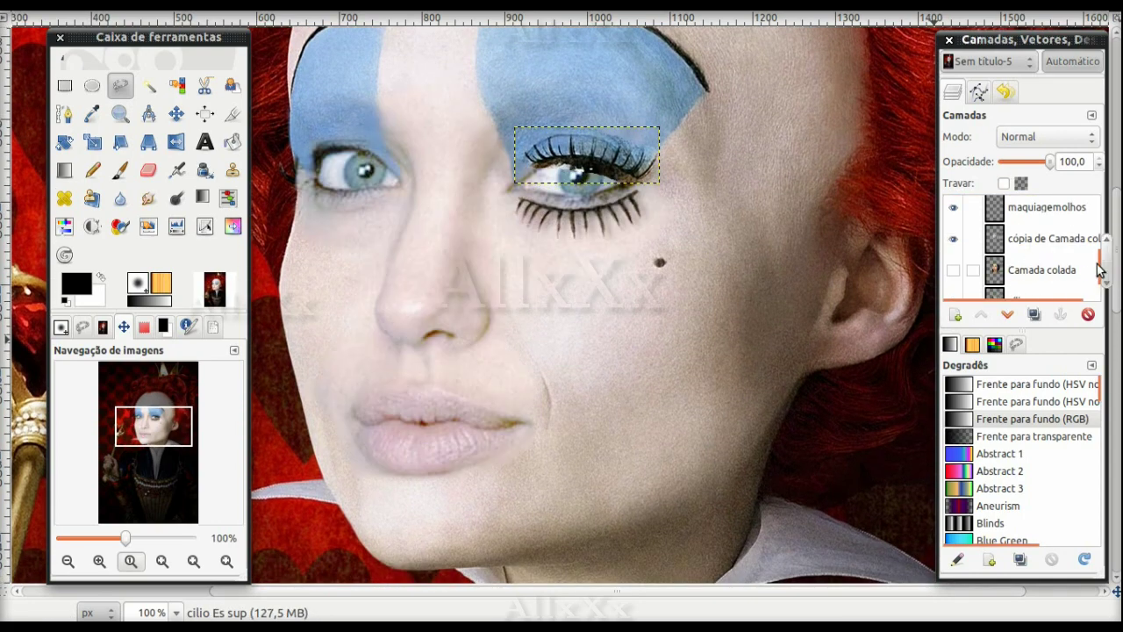
{"action": "left_click", "coordinate": [151, 174]}
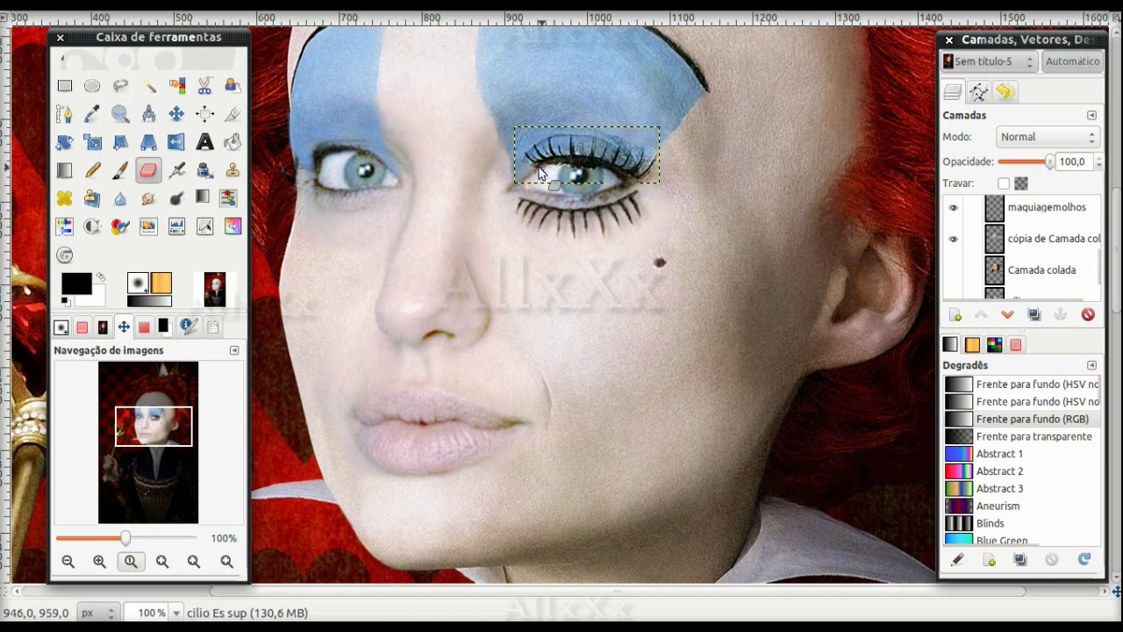
Nudge the upper lashes up and left over Jolie's eye and zoom to 200% for erasing.
{"action": "key", "text": "m"}
{"action": "left_click_drag", "start_coordinate": [588, 164], "coordinate": [586, 158]}
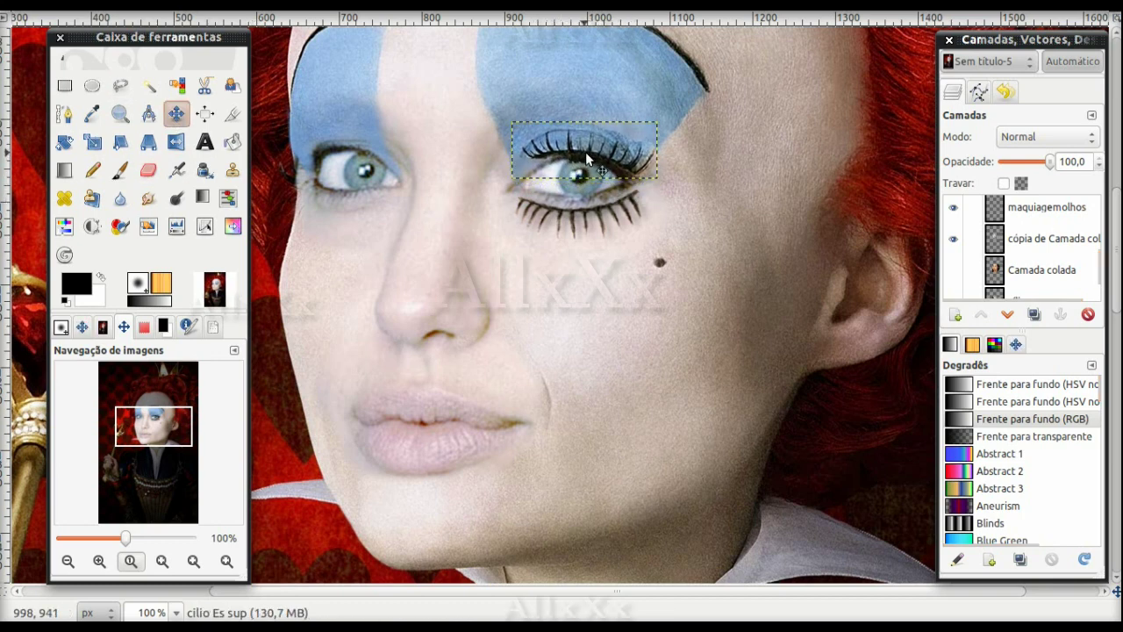
{"action": "key", "text": "shift+e"}
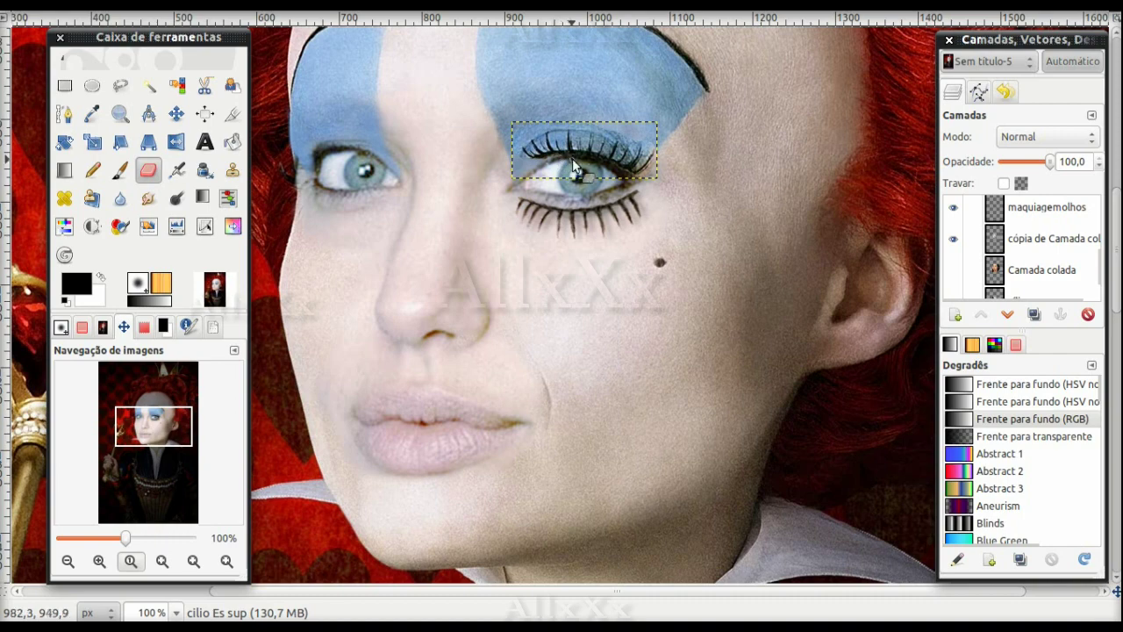
{"action": "left_click", "coordinate": [99, 561]}
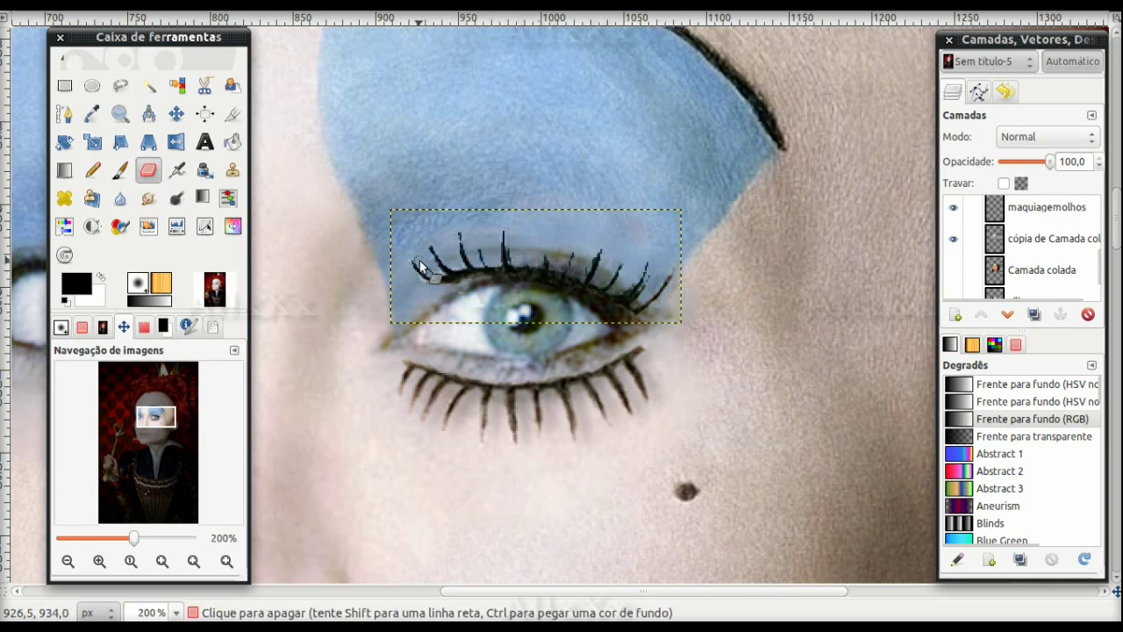
Scale the upper lashes to 193 × 69 and rotate them about 6 degrees.
{"action": "left_click", "coordinate": [93, 142]}
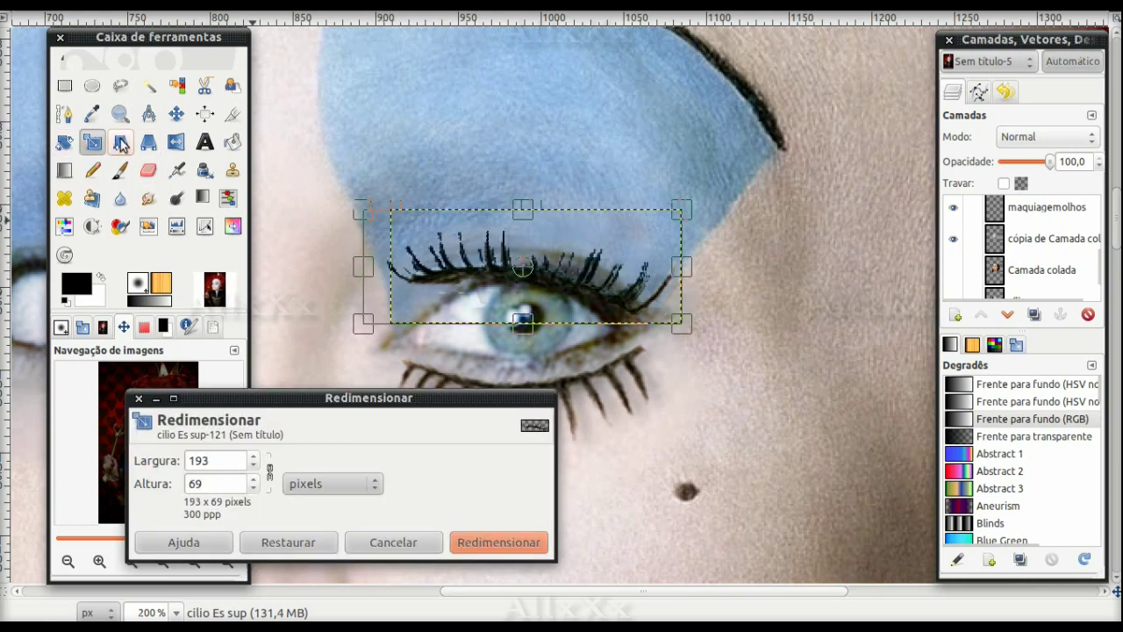
{"action": "key", "text": "Return"}
{"action": "key", "text": "shift+r"}
{"action": "left_click_drag", "start_coordinate": [390, 270], "coordinate": [392, 255]}
{"action": "left_click", "coordinate": [420, 595]}
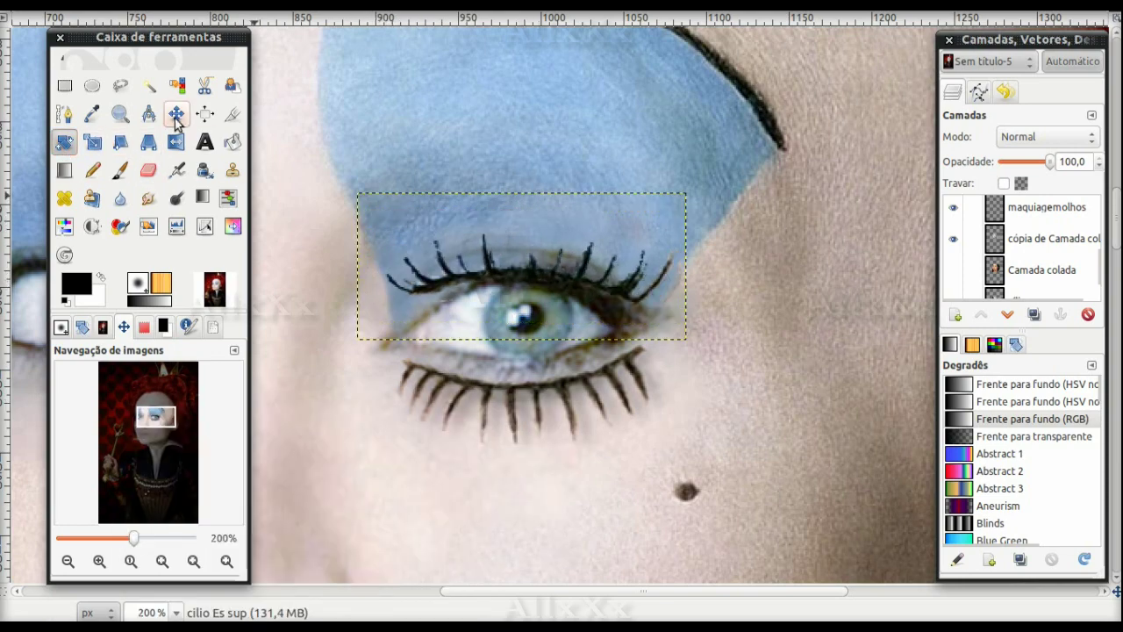
Arch the upper lashes with Curve Bend twice, with a slight extra tilt in between.
{"action": "right_click", "coordinate": [614, 291]}
{"action": "left_click", "coordinate": [536, 283]}
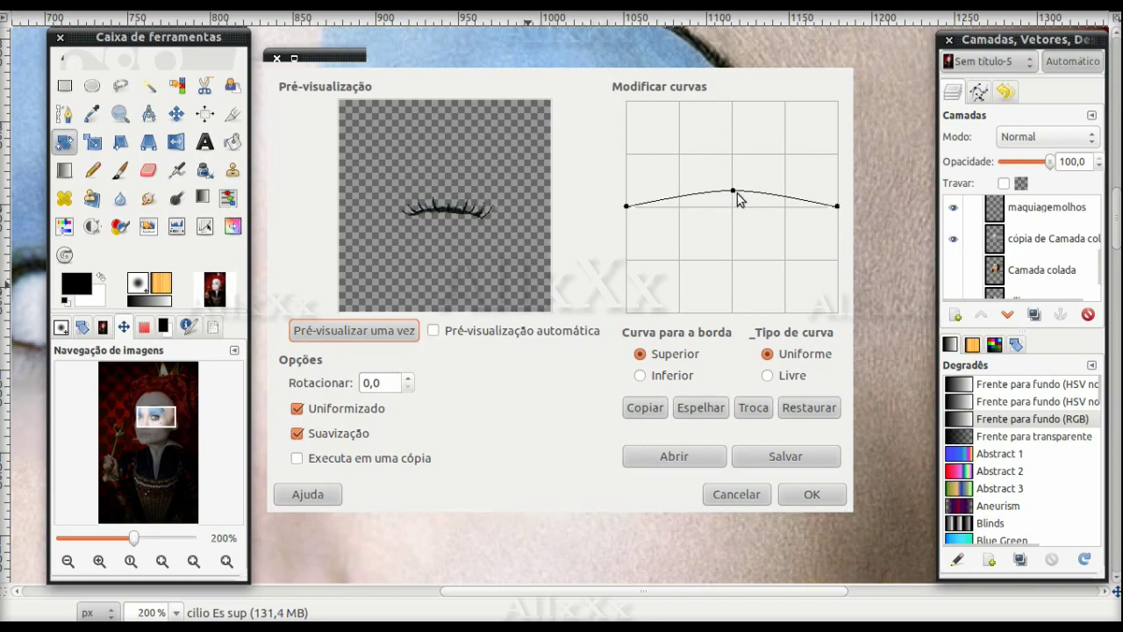
{"action": "left_click", "coordinate": [434, 330]}
{"action": "left_click", "coordinate": [811, 494]}
{"action": "left_click_drag", "start_coordinate": [491, 228], "coordinate": [497, 219]}
{"action": "left_click", "coordinate": [419, 591]}
{"action": "right_click", "coordinate": [584, 291]}
{"action": "left_click", "coordinate": [554, 285]}
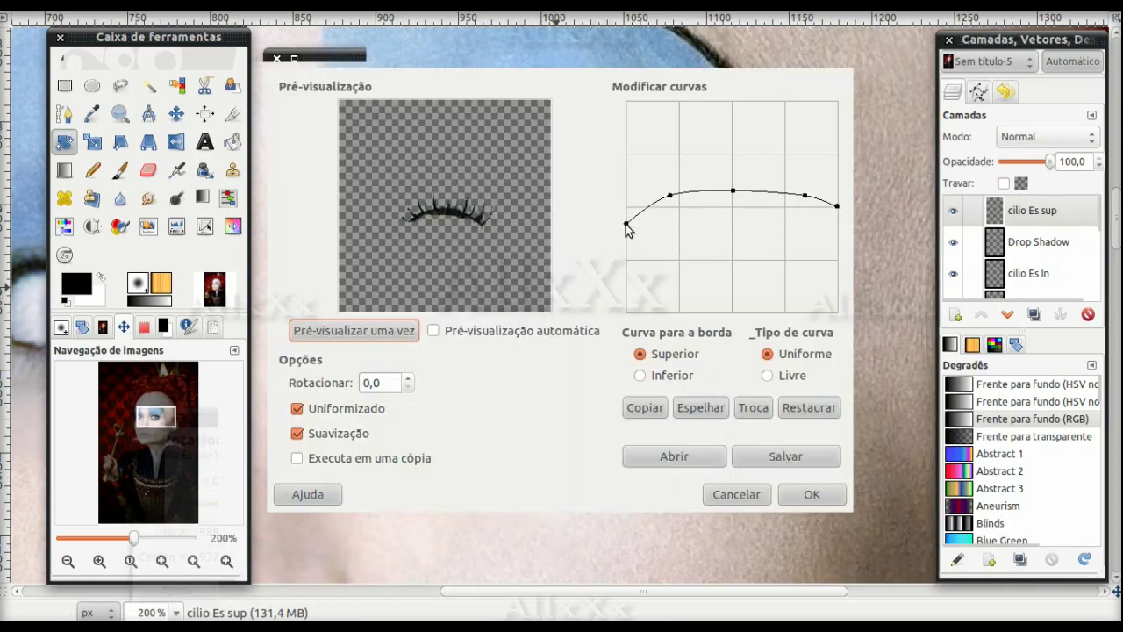
{"action": "left_click", "coordinate": [812, 494]}
{"action": "left_click", "coordinate": [162, 562]}
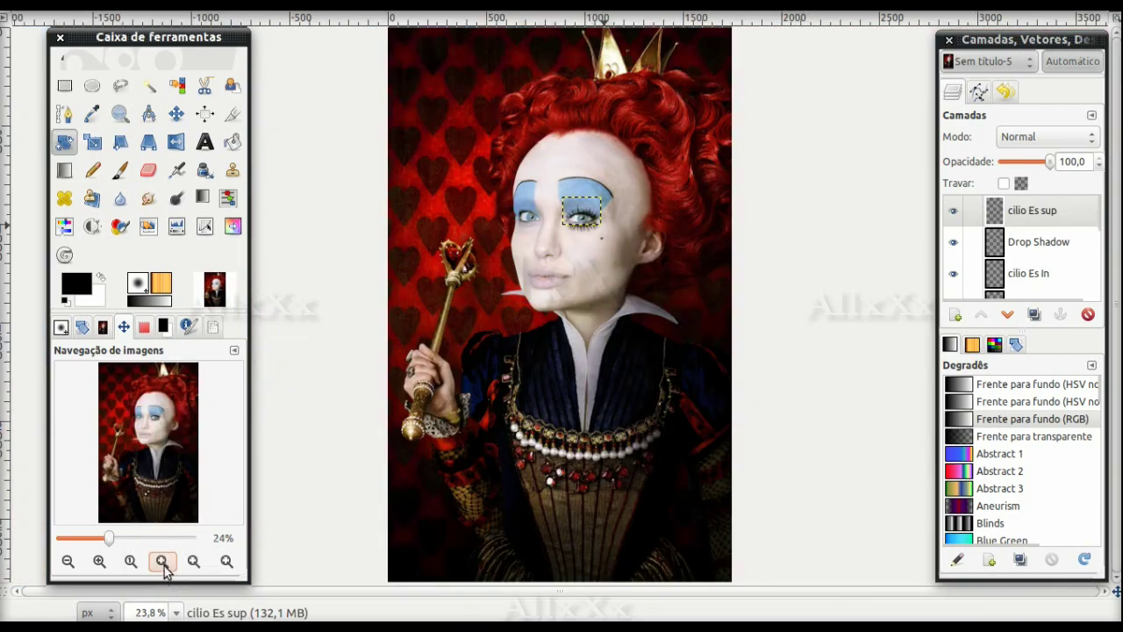
{"action": "left_click", "coordinate": [176, 113]}
Raise the upper lashes slightly, hide the pasted face and select the cilios layer at 100%.
{"action": "left_click_drag", "start_coordinate": [590, 220], "coordinate": [589, 217]}
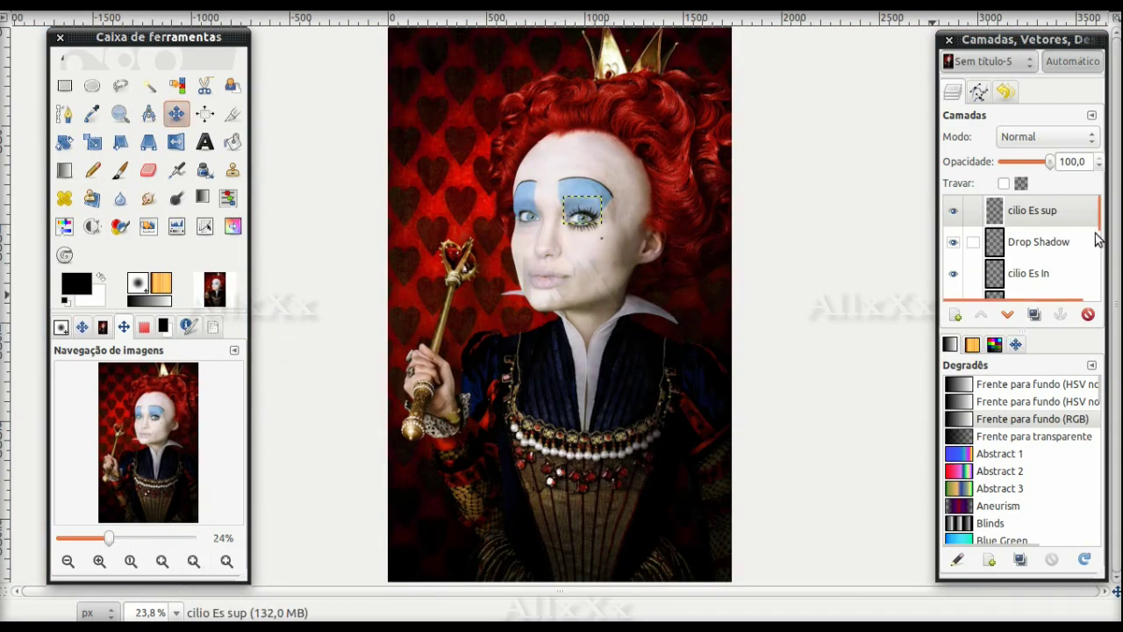
{"action": "scroll", "coordinate": [1018, 255], "scroll_direction": "down", "scroll_amount": 5}
{"action": "scroll", "coordinate": [1018, 255], "scroll_direction": "up", "scroll_amount": 3}
{"action": "left_click", "coordinate": [953, 266]}
{"action": "left_click", "coordinate": [131, 562]}
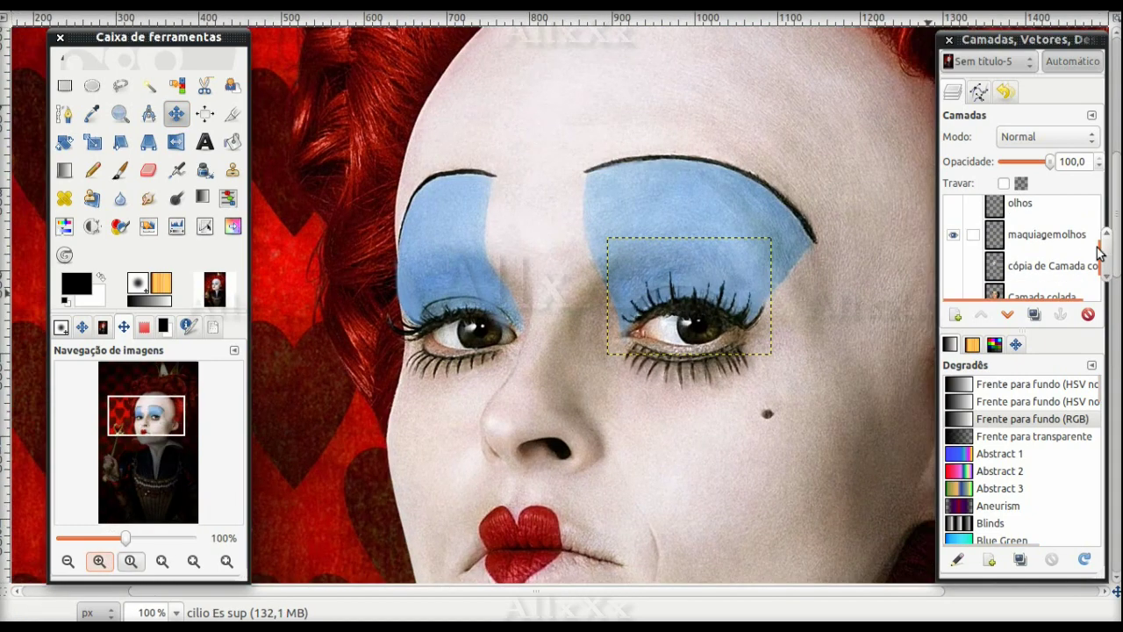
{"action": "scroll", "coordinate": [1018, 255], "scroll_direction": "down", "scroll_amount": 3}
{"action": "left_click", "coordinate": [1018, 253]}
Copy the queen's other lower lashes onto a new layer named 'cilios Dir Inf'.
{"action": "left_click", "coordinate": [120, 85]}
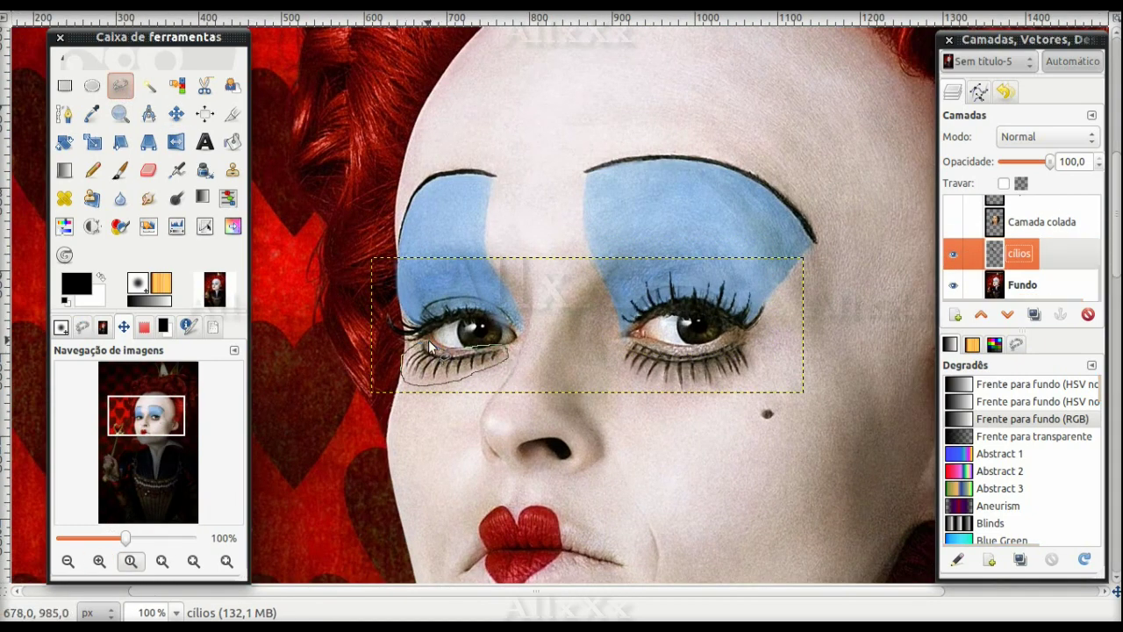
{"action": "key", "text": "ctrl+c"}
{"action": "key", "text": "ctrl+v"}
{"action": "key", "text": "shift+ctrl+n"}
{"action": "double_click", "coordinate": [1017, 211]}
{"action": "type", "text": "cili"}
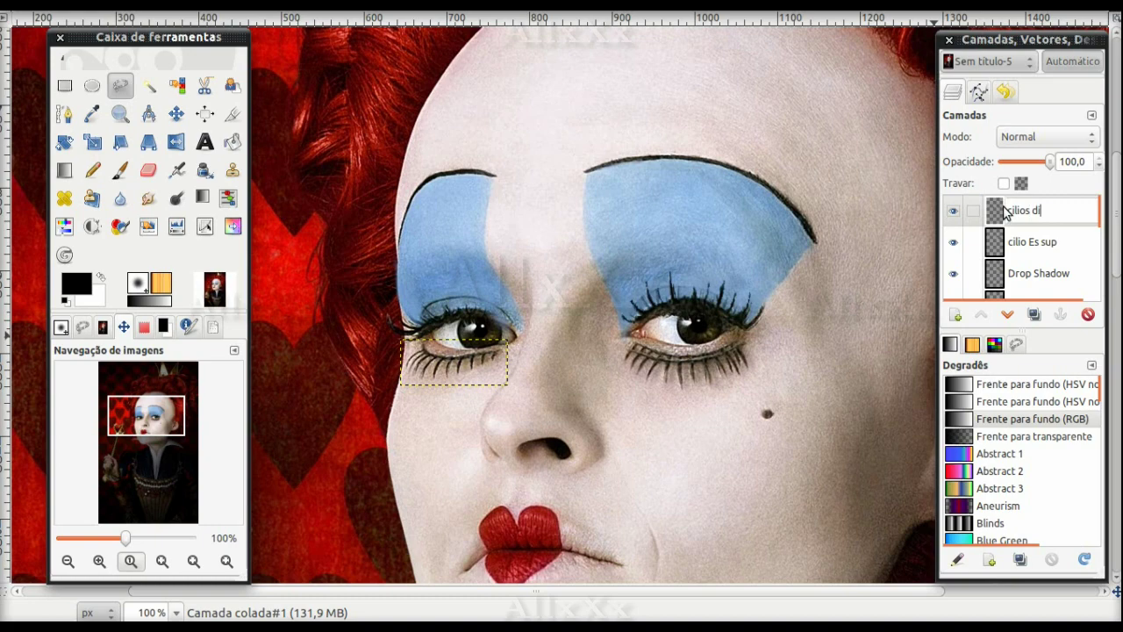
{"action": "type", "text": "r Inf"}
{"action": "key", "text": "Return"}
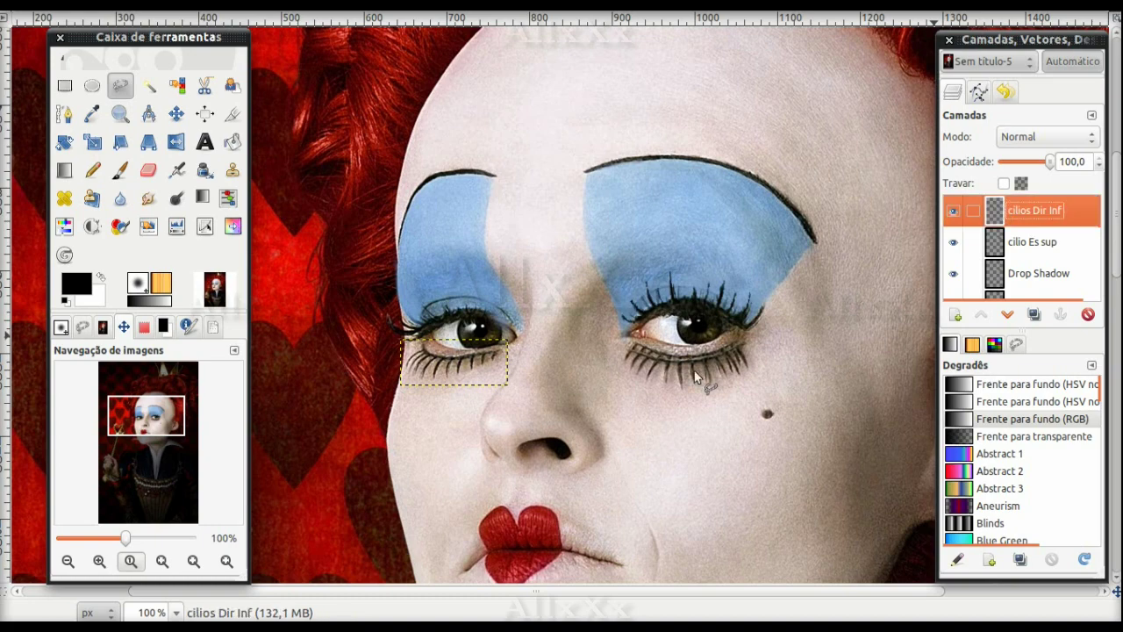
{"action": "scroll", "coordinate": [878, 307], "scroll_direction": "down", "scroll_amount": 1}
{"action": "scroll", "coordinate": [1097, 244], "scroll_direction": "down", "scroll_amount": 3}
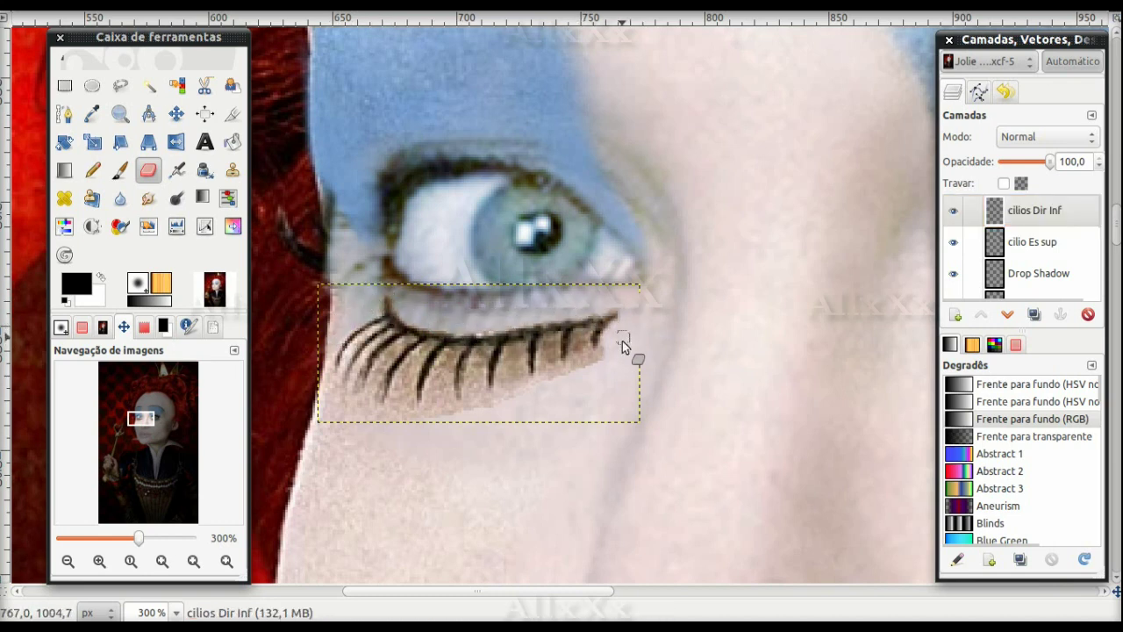
Erase leftover skin around the cilios Dir Inf lashes and shrink the eraser brush to 0,07.
{"action": "left_click_drag", "start_coordinate": [556, 372], "coordinate": [555, 388]}
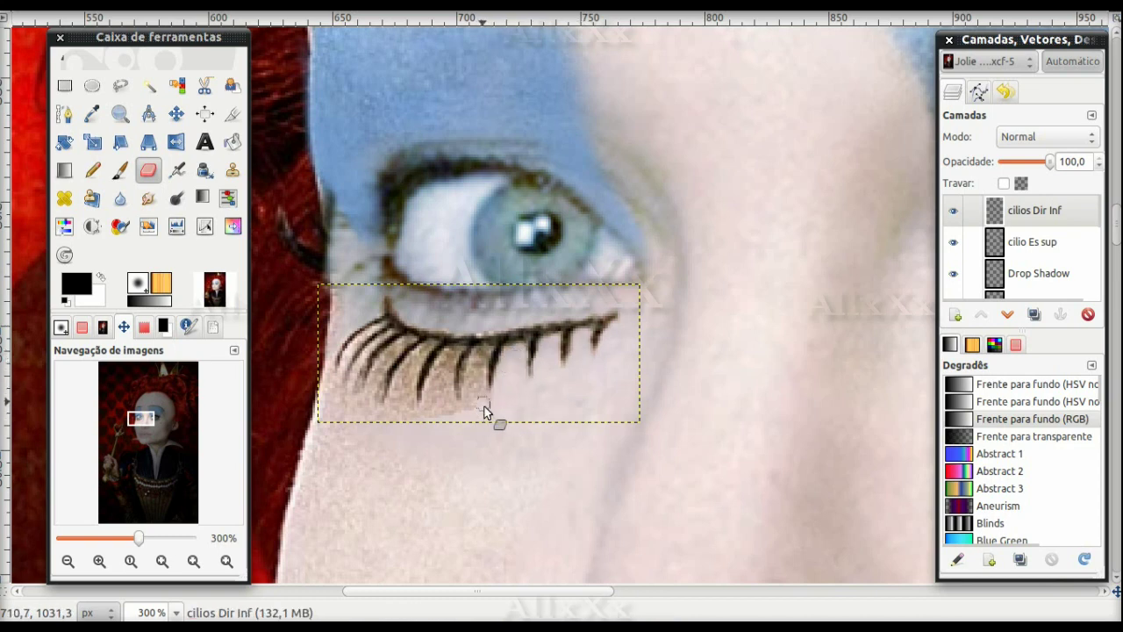
{"action": "left_click_drag", "start_coordinate": [459, 371], "coordinate": [430, 421]}
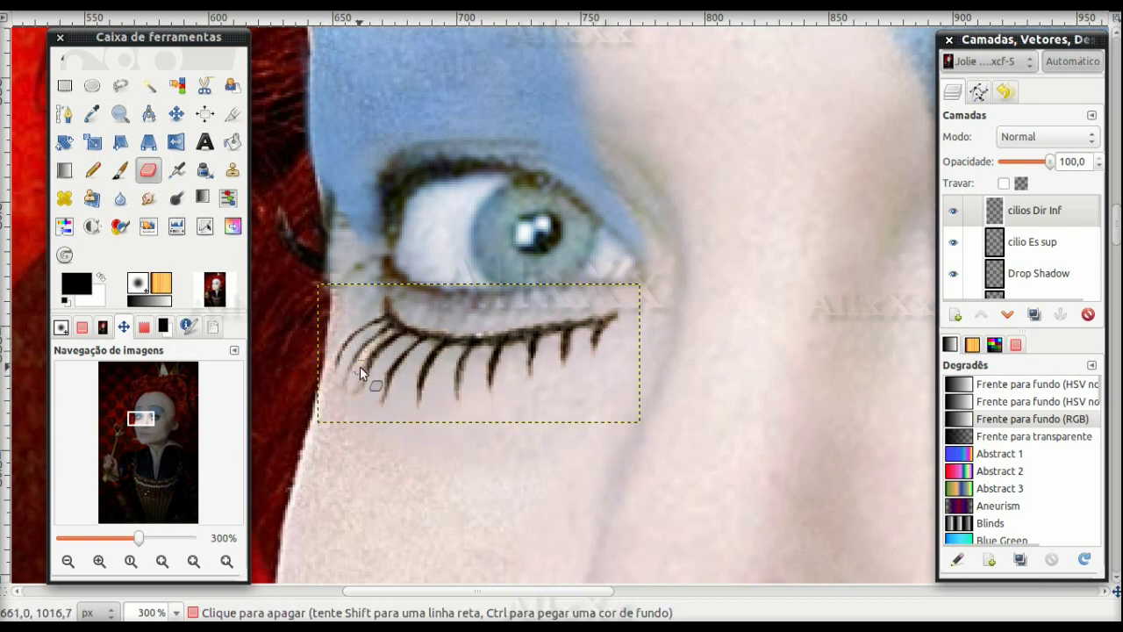
{"action": "left_click", "coordinate": [60, 326]}
{"action": "left_click_drag", "start_coordinate": [137, 450], "coordinate": [133, 450]}
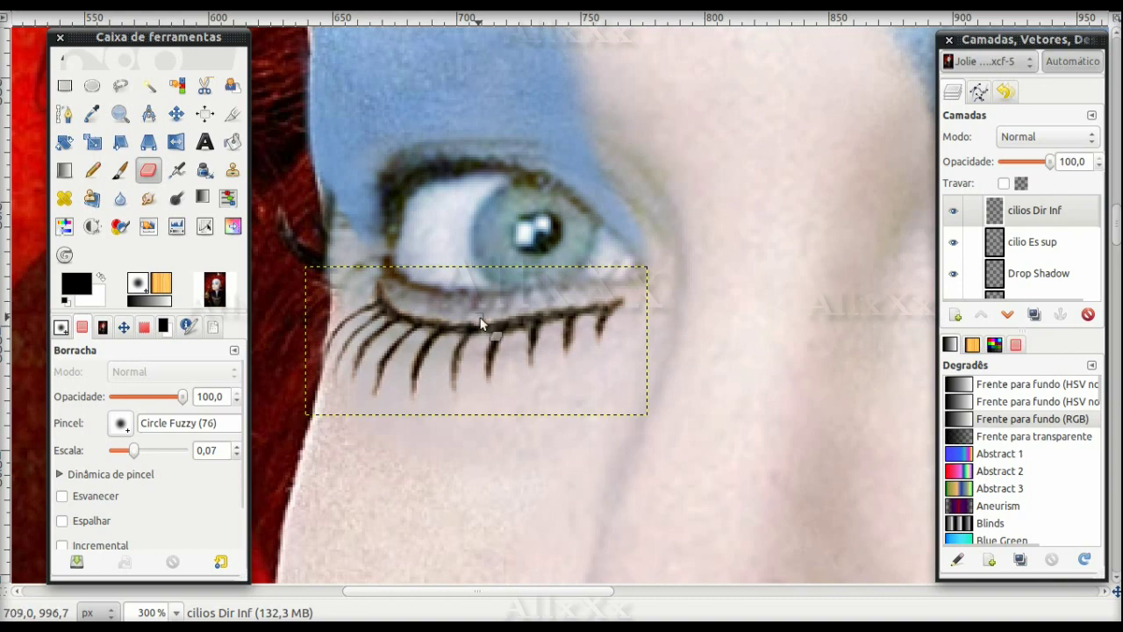
Move the cilios Dir Inf lashes into place beneath the eye and fit the image in view.
{"action": "key", "text": "m"}
{"action": "left_click_drag", "start_coordinate": [446, 326], "coordinate": [425, 320]}
{"action": "scroll", "coordinate": [381, 388], "scroll_direction": "right", "scroll_amount": 3}
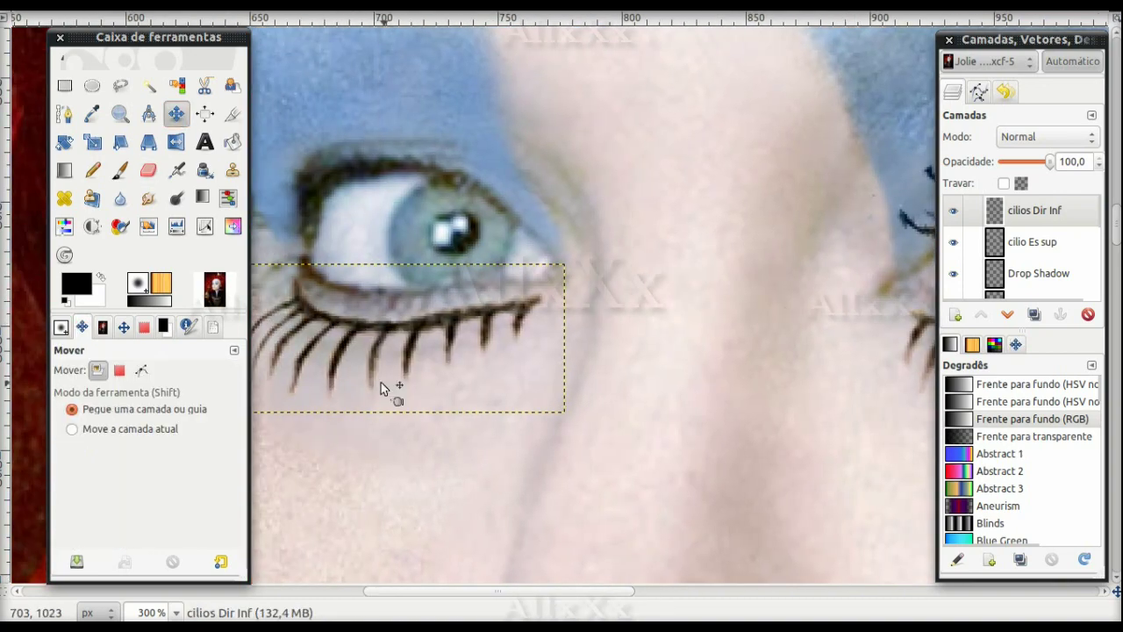
{"action": "left_click", "coordinate": [163, 560]}
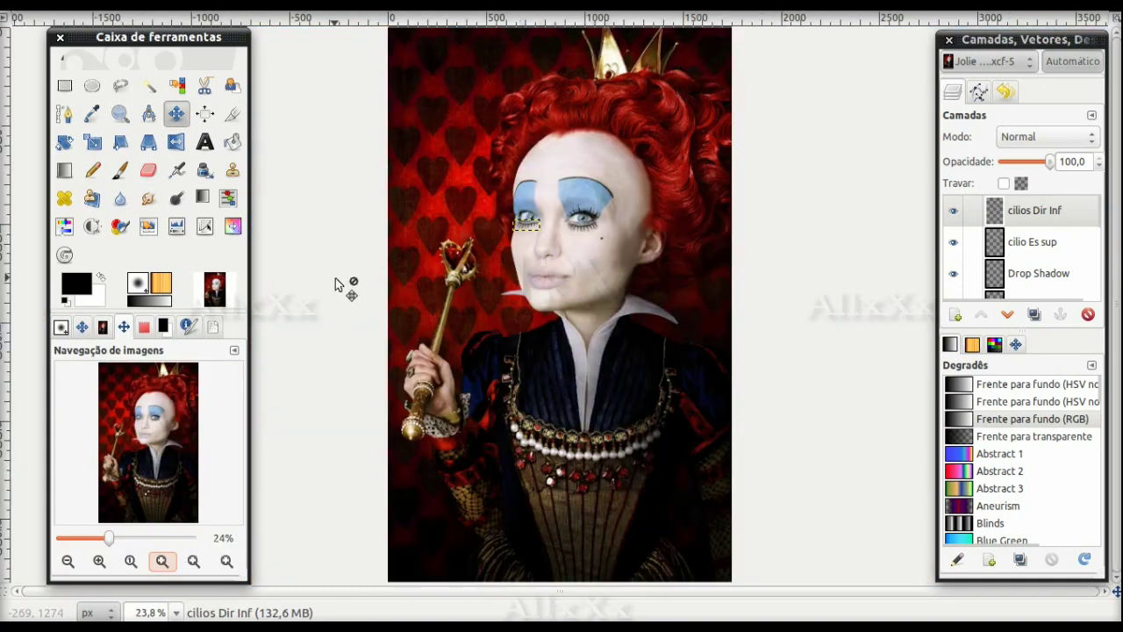
Apply a Drop Shadow to the cilios Dir Inf lower lashes.
{"action": "right_click", "coordinate": [534, 233]}
{"action": "left_click", "coordinate": [606, 333]}
{"action": "left_click", "coordinate": [669, 377]}
Hide the face layers and lasso the upper lashes around the left eye on the cilios layer.
{"action": "scroll", "coordinate": [960, 233], "scroll_direction": "down", "scroll_amount": 3}
{"action": "left_click", "coordinate": [953, 288]}
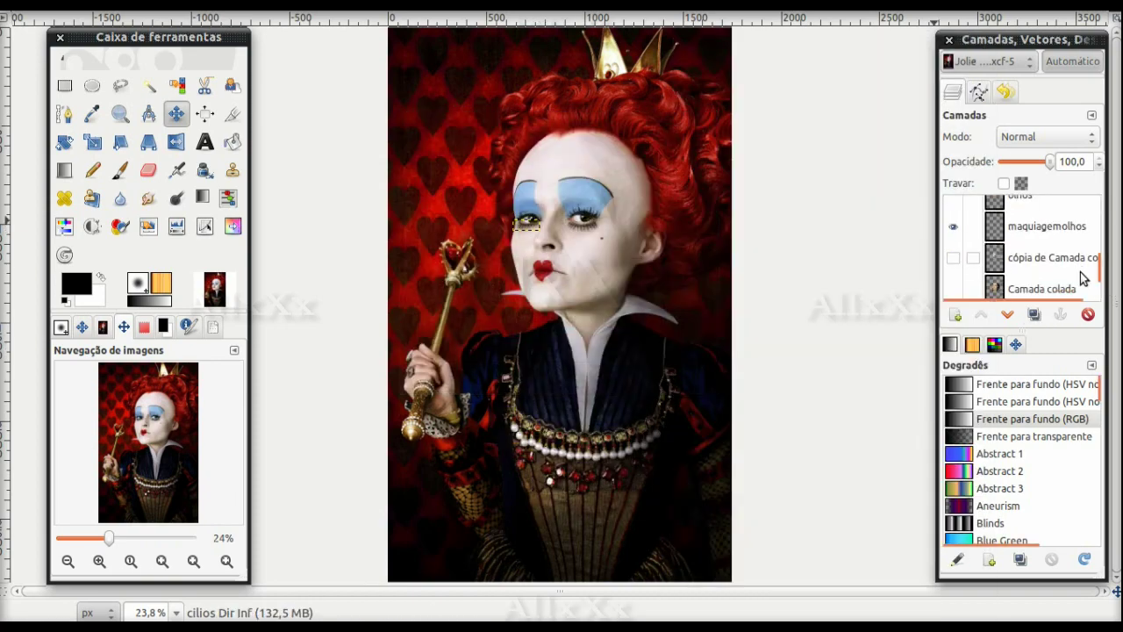
{"action": "scroll", "coordinate": [959, 255], "scroll_direction": "down", "scroll_amount": 2}
{"action": "left_click", "coordinate": [1018, 254]}
{"action": "left_click", "coordinate": [99, 561]}
{"action": "key", "text": "f"}
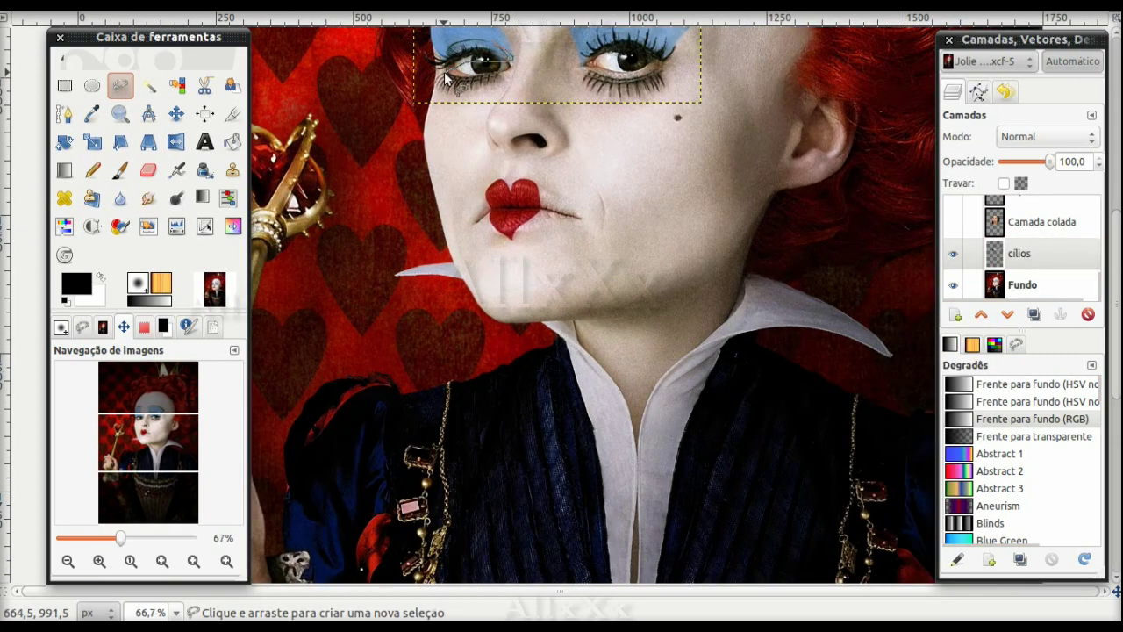
{"action": "left_click_drag", "start_coordinate": [445, 79], "coordinate": [444, 77]}
Copy the outlined lashes into a new layer named cilios Sup Dir.
{"action": "key", "text": "ctrl+c"}
{"action": "key", "text": "ctrl+v"}
{"action": "key", "text": "ctrl+shift+n"}
{"action": "double_click", "coordinate": [1044, 211]}
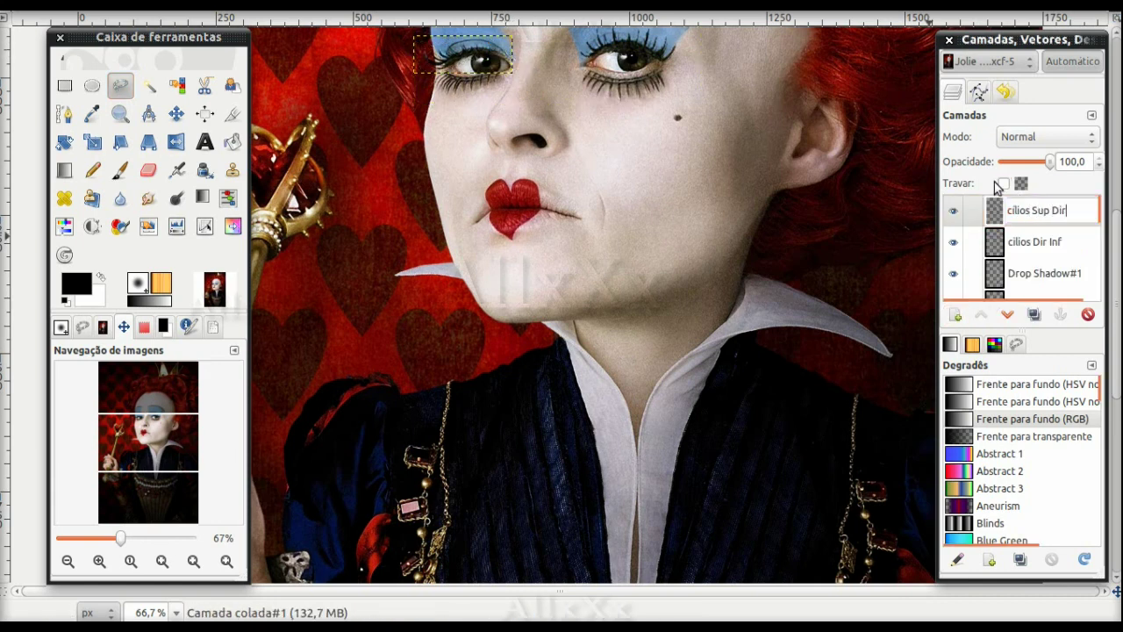
{"action": "key", "text": "Return"}
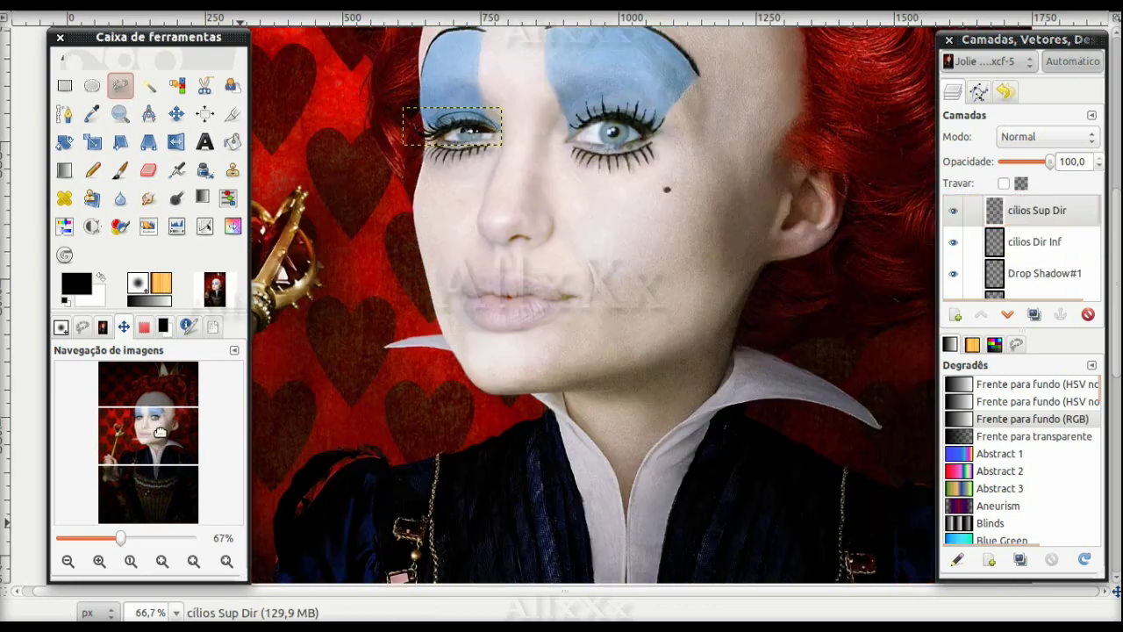
{"action": "left_click_drag", "start_coordinate": [160, 432], "coordinate": [160, 416]}
Erase the dark iris from the copied lashes and shift them left and up over the eye.
{"action": "key", "text": "2"}
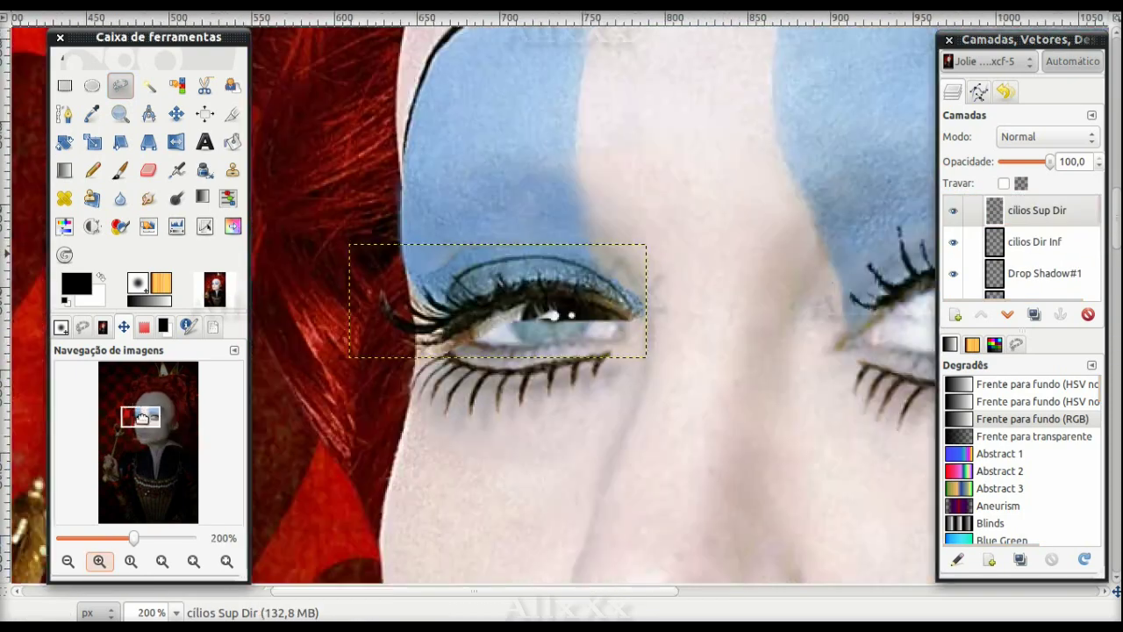
{"action": "key", "text": "shift+e"}
{"action": "left_click_drag", "start_coordinate": [544, 329], "coordinate": [617, 316]}
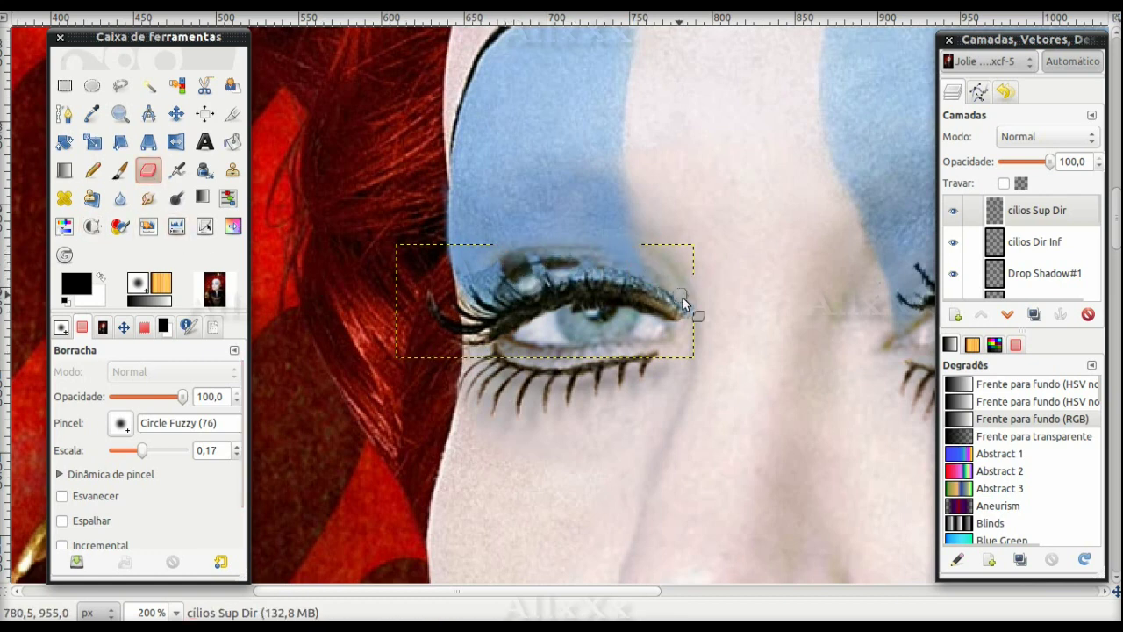
{"action": "key", "text": "m"}
{"action": "left_click_drag", "start_coordinate": [490, 296], "coordinate": [411, 287]}
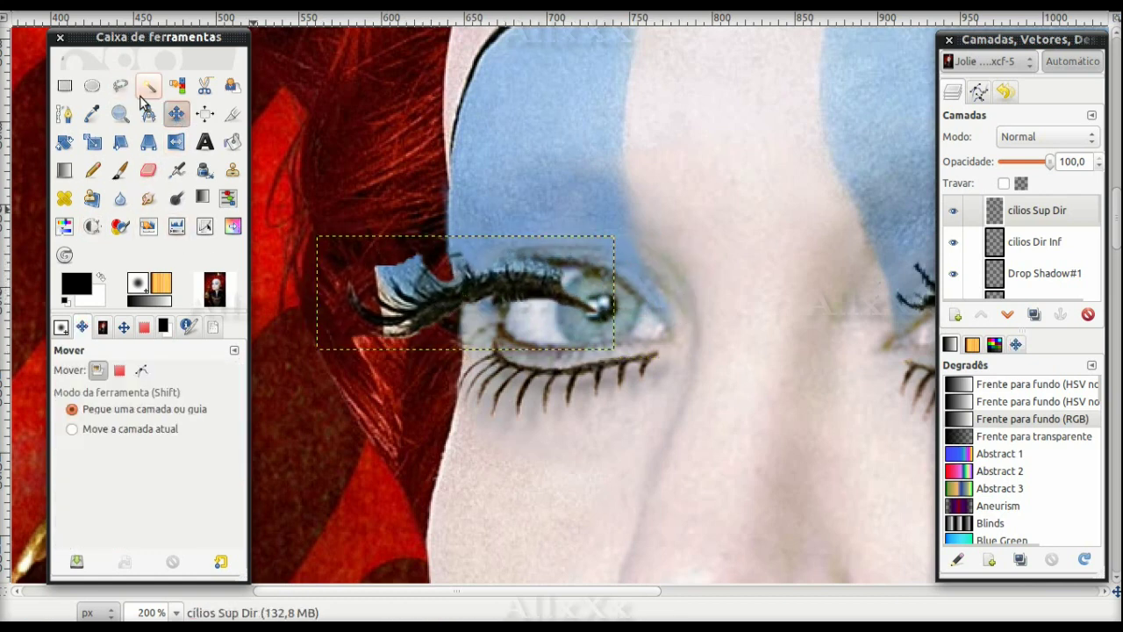
Erase the stray whitish strands and pale patch among the lashes with a smaller eraser.
{"action": "left_click", "coordinate": [148, 169]}
{"action": "left_click_drag", "start_coordinate": [144, 451], "coordinate": [130, 450]}
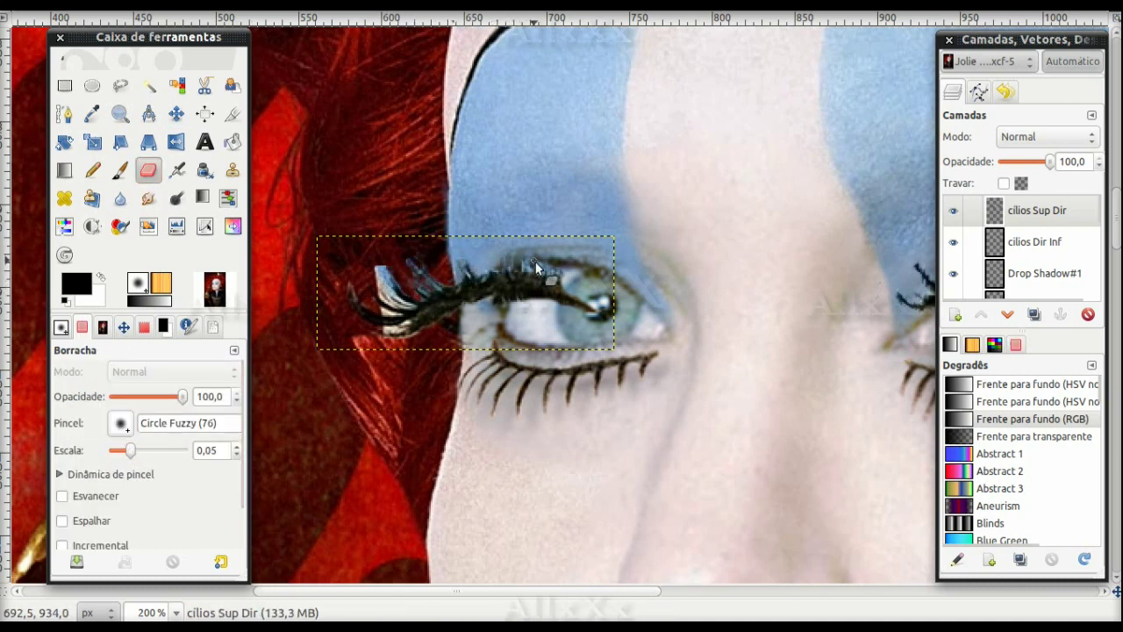
{"action": "mouse_move", "coordinate": [382, 279]}
{"action": "left_mouse_down"}
{"action": "mouse_move", "coordinate": [395, 312]}
{"action": "mouse_move", "coordinate": [378, 302]}
{"action": "left_mouse_up"}
{"action": "key", "text": "u"}
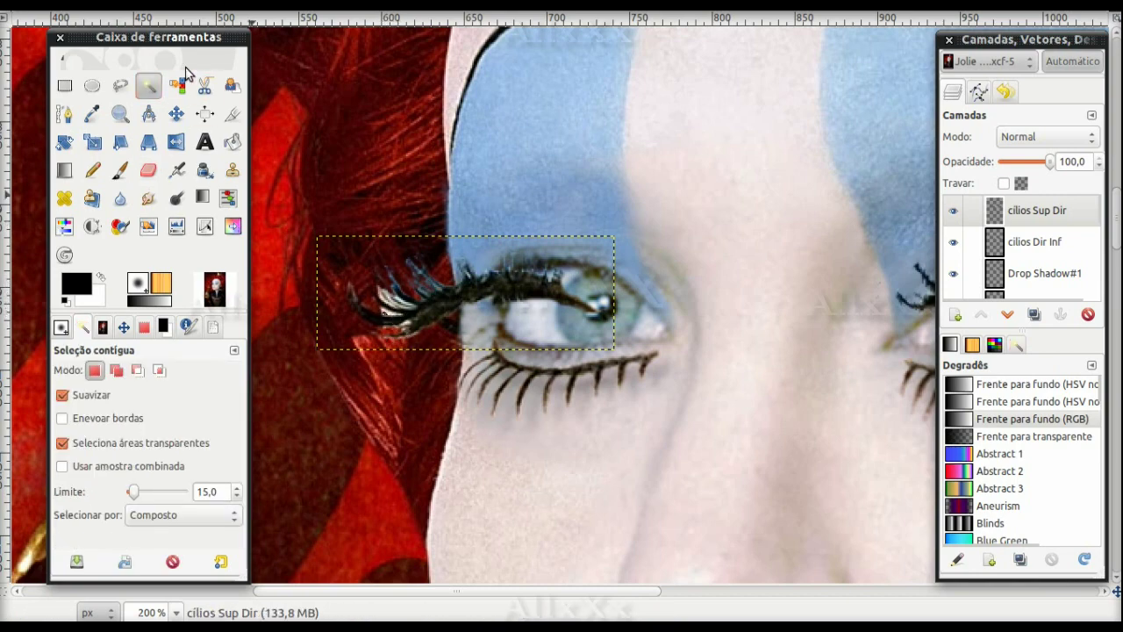
{"action": "key", "text": "shift+o"}
{"action": "key", "text": "u"}
{"action": "left_click", "coordinate": [393, 309]}
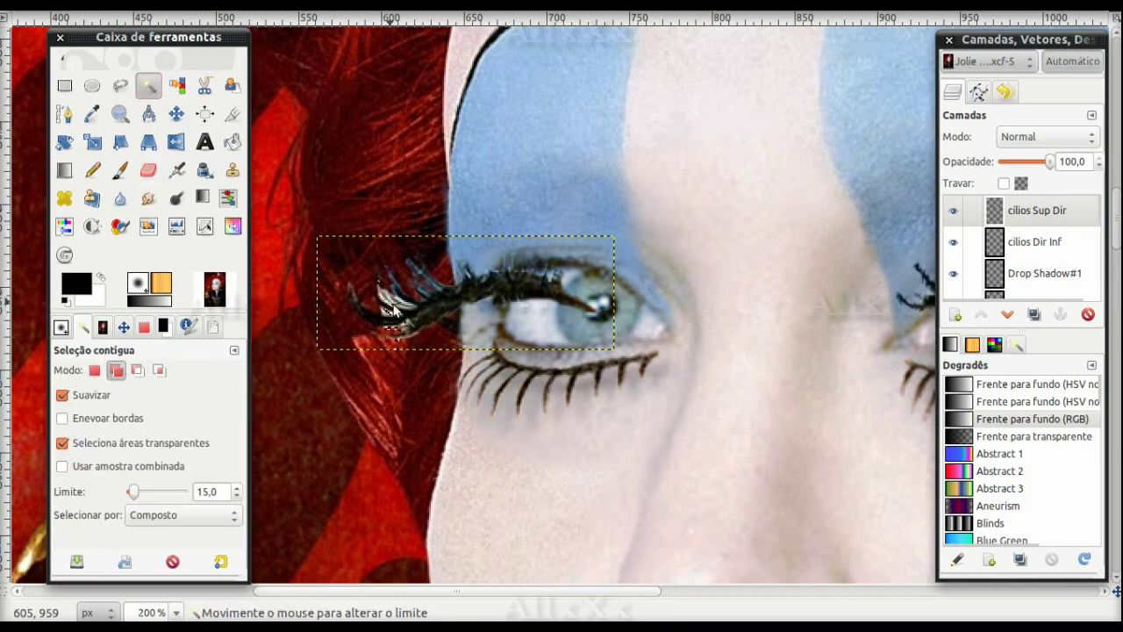
{"action": "key", "text": "shift+e"}
{"action": "key", "text": "3"}
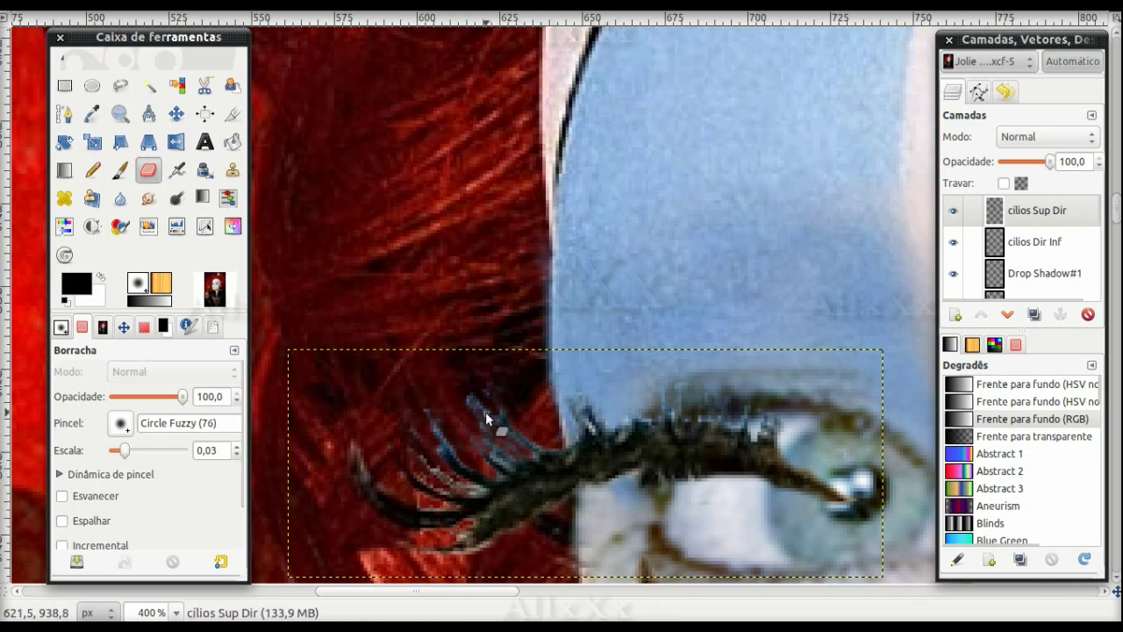
{"action": "left_click", "coordinate": [162, 562]}
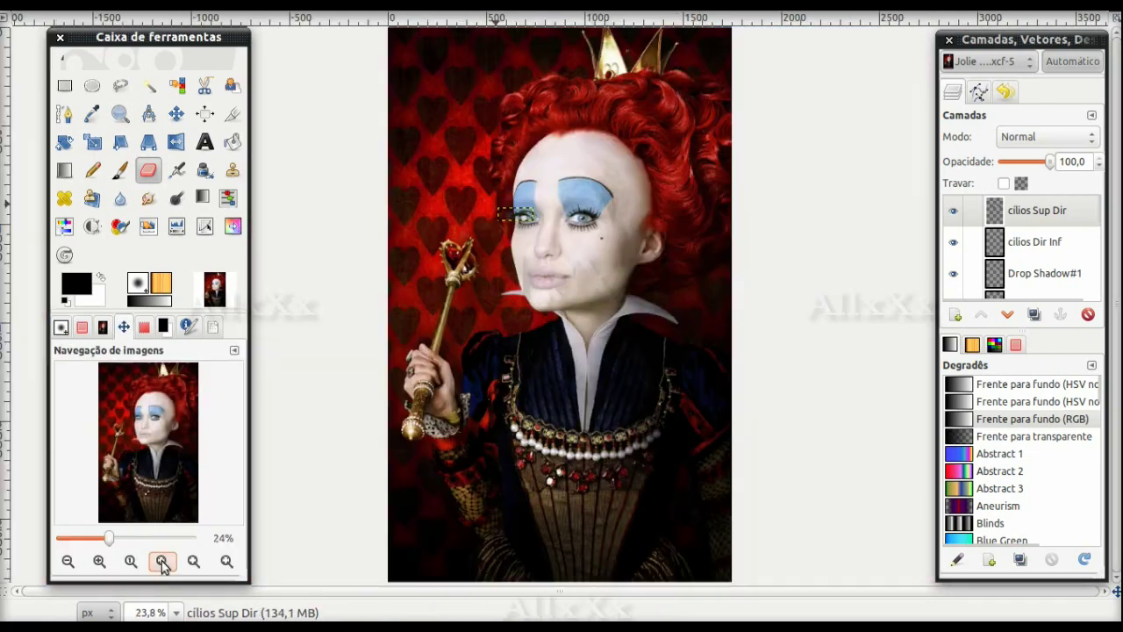
Zoom to 50% and nudge the upper lashes slightly up and left over the eye.
{"action": "key", "text": "shift+2"}
{"action": "key", "text": "m"}
{"action": "left_click_drag", "start_coordinate": [471, 114], "coordinate": [472, 114]}
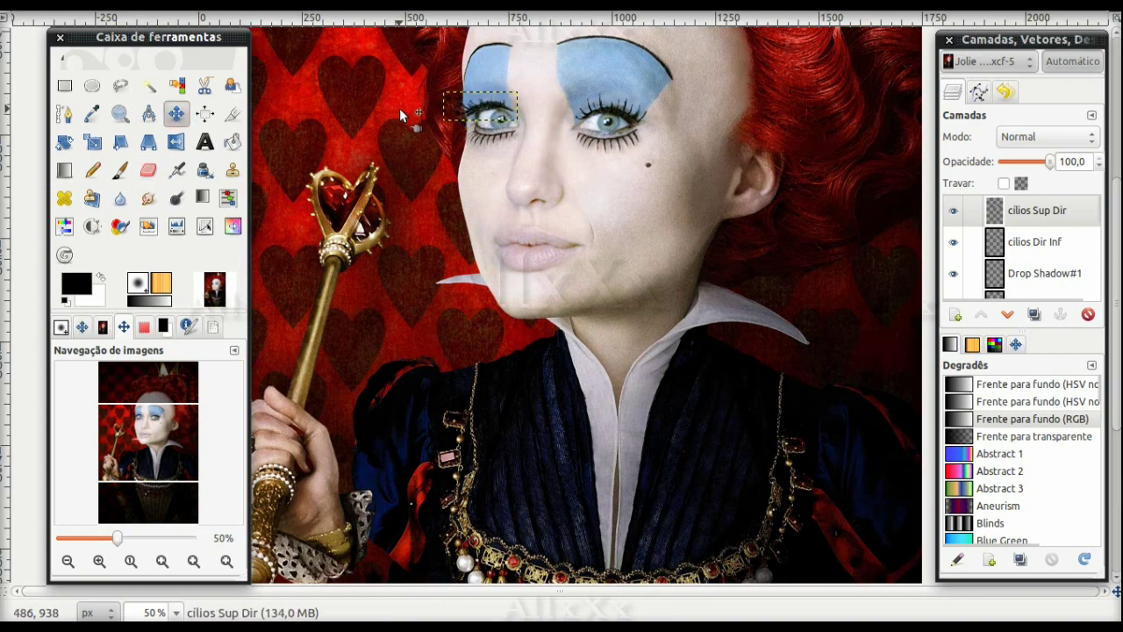
{"action": "right_click", "coordinate": [497, 112]}
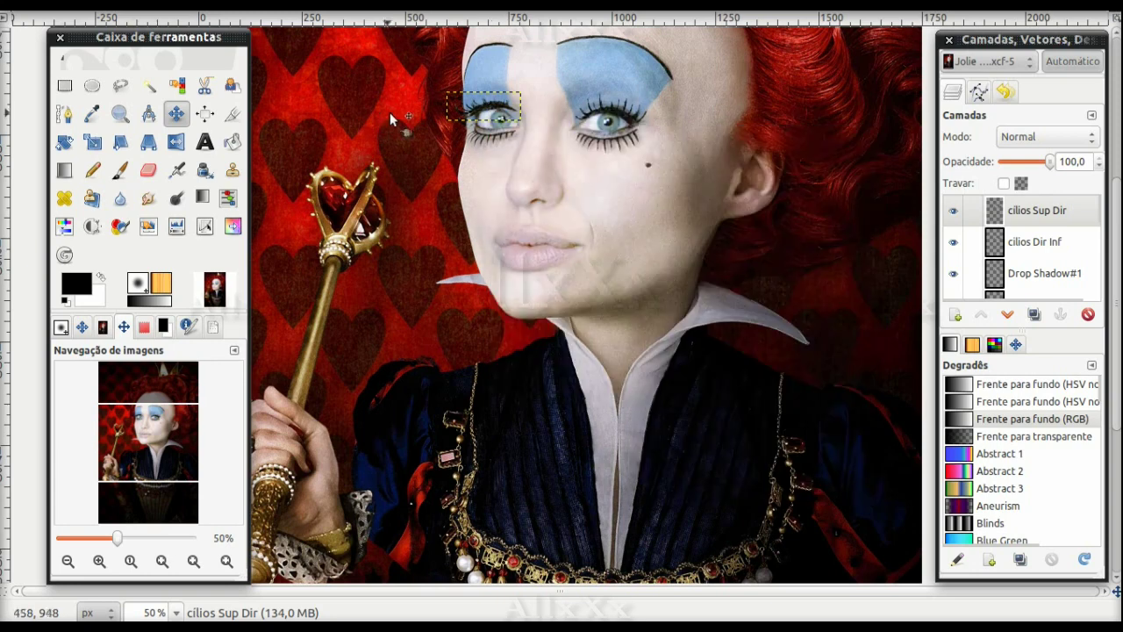
{"action": "key", "text": "Escape"}
{"action": "right_click", "coordinate": [488, 107]}
{"action": "key", "text": "Escape"}
{"action": "right_click", "coordinate": [484, 112]}
{"action": "key", "text": "Escape"}
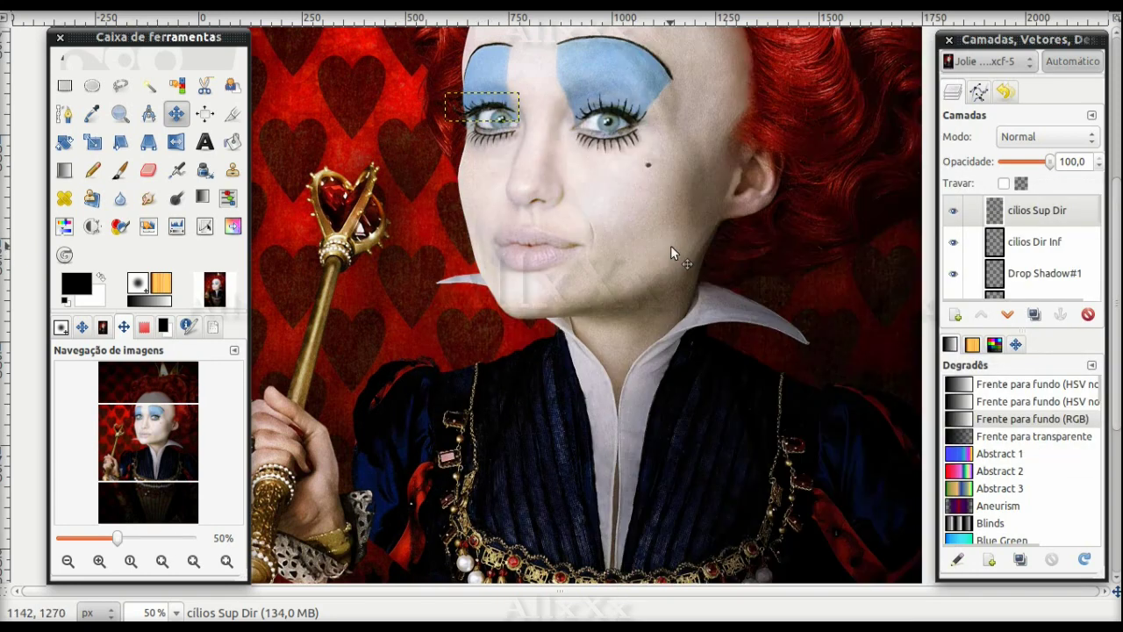
{"action": "right_click", "coordinate": [481, 113]}
Bend the upper lashes into a curve with Curve Bend, applying it twice.
{"action": "key", "text": "Escape"}
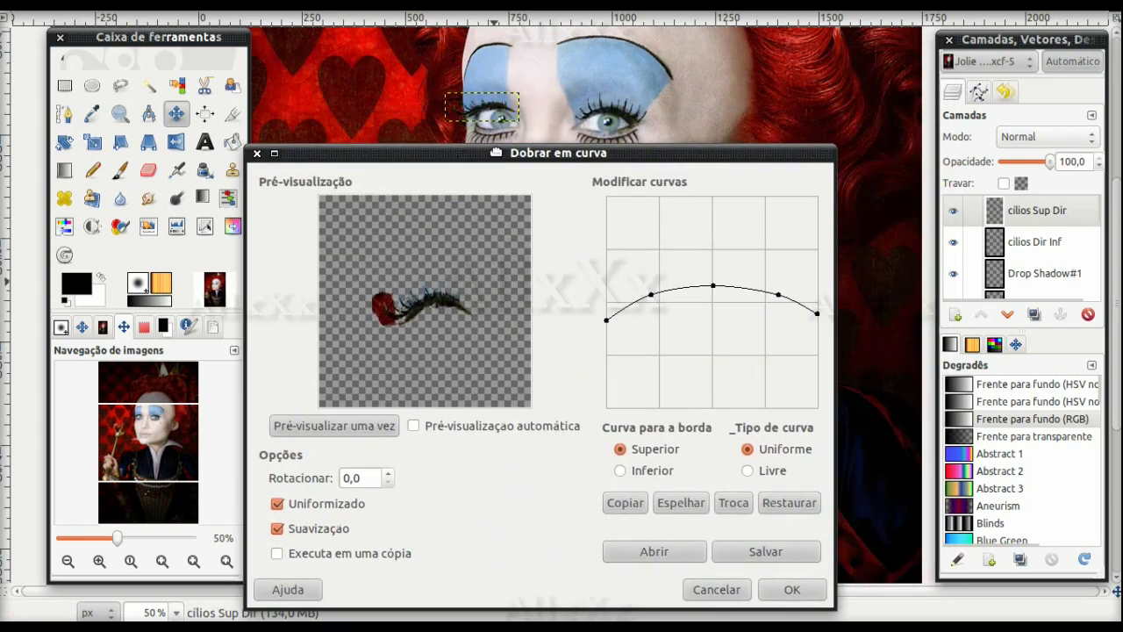
{"action": "left_click", "coordinate": [784, 279]}
{"action": "left_click", "coordinate": [652, 284]}
{"action": "left_click", "coordinate": [791, 576]}
{"action": "right_click", "coordinate": [521, 144]}
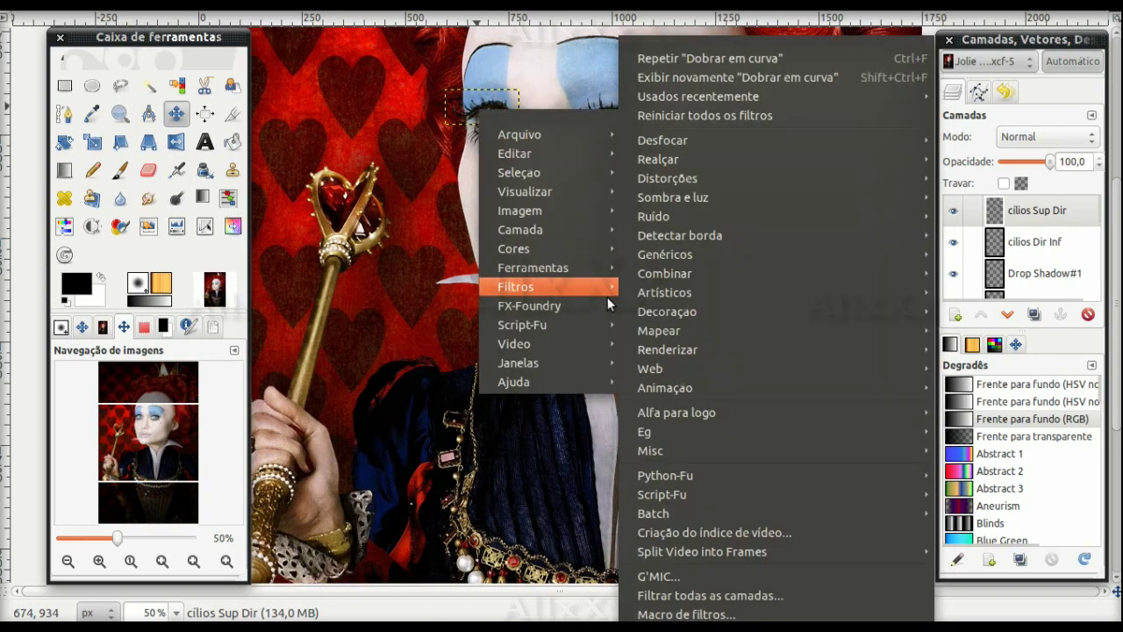
{"action": "left_click", "coordinate": [727, 52]}
{"action": "left_click", "coordinate": [788, 296]}
{"action": "left_click", "coordinate": [795, 586]}
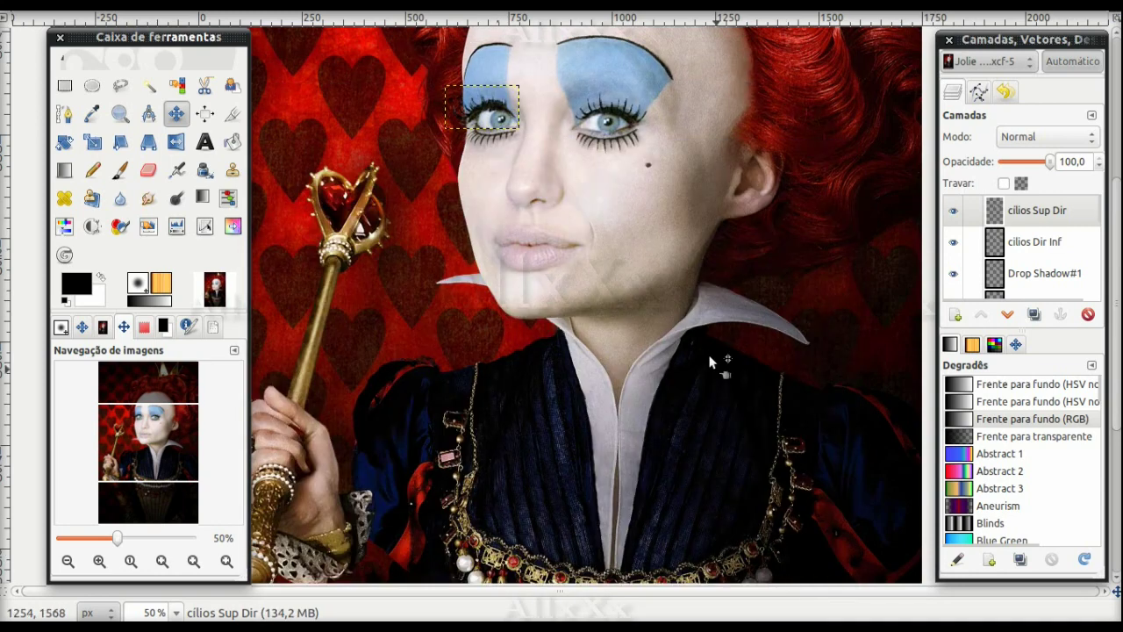
Try the Interactive Warp filter on the lashes and close it without applying.
{"action": "right_click", "coordinate": [509, 102]}
{"action": "left_click", "coordinate": [694, 303]}
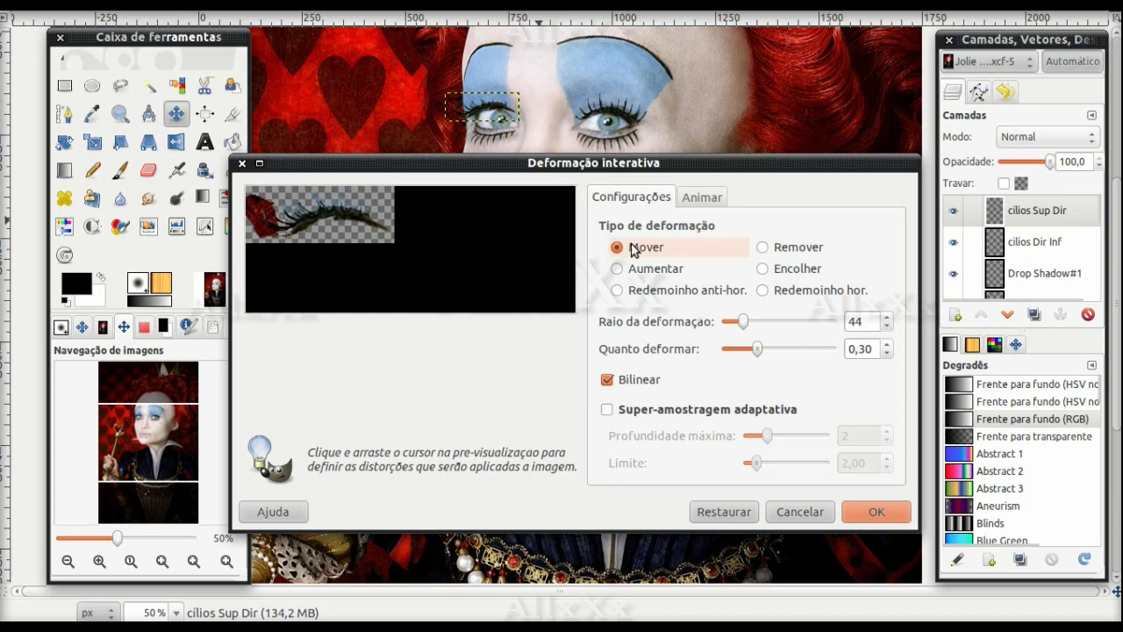
{"action": "key", "text": "Escape"}
{"action": "right_click", "coordinate": [493, 108]}
{"action": "left_click", "coordinate": [720, 76]}
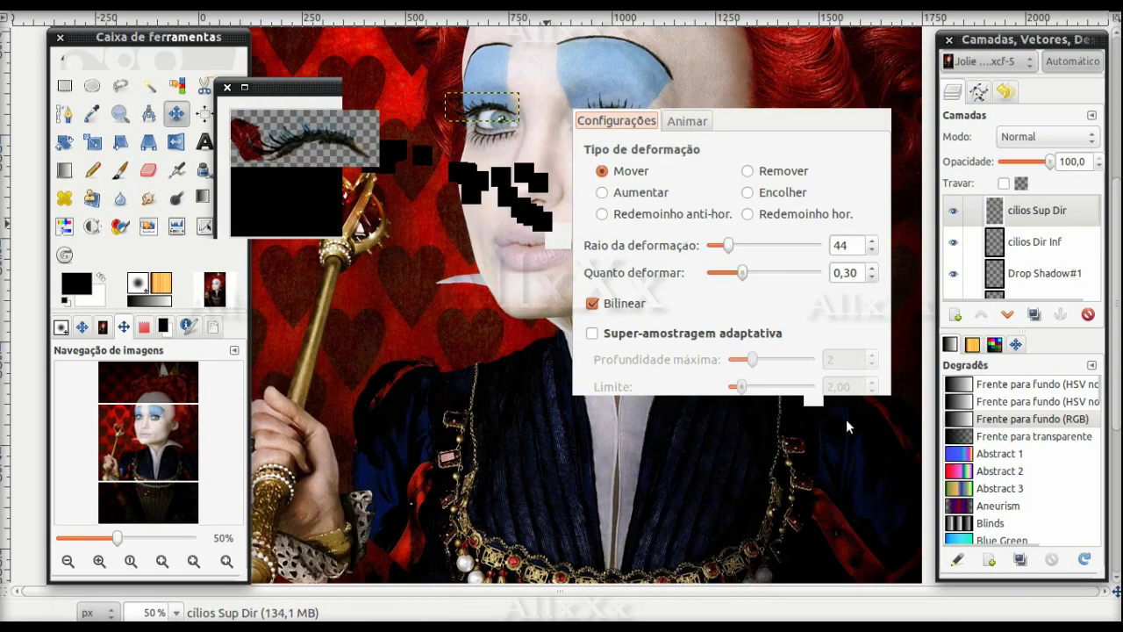
{"action": "left_click", "coordinate": [148, 197]}
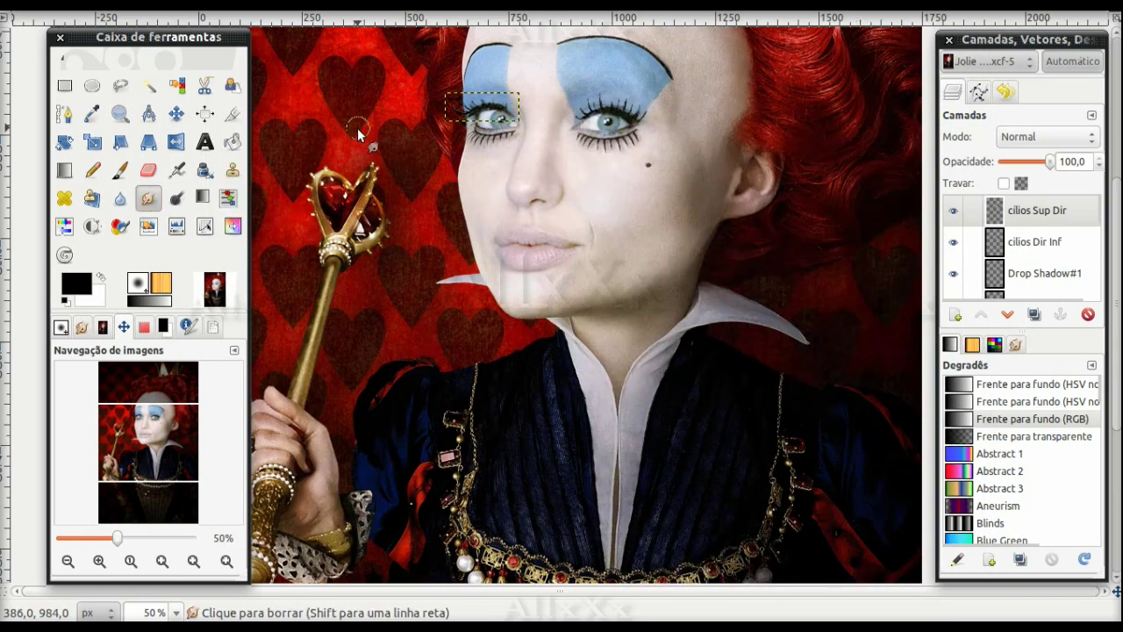
{"action": "key", "text": "m"}
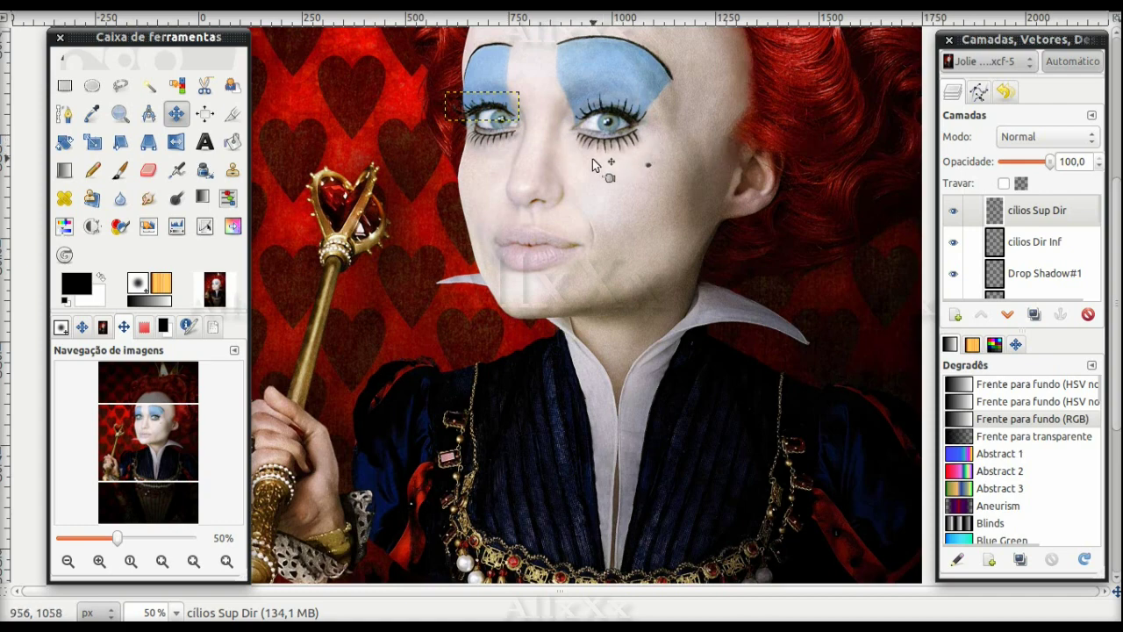
{"action": "left_click", "coordinate": [148, 170]}
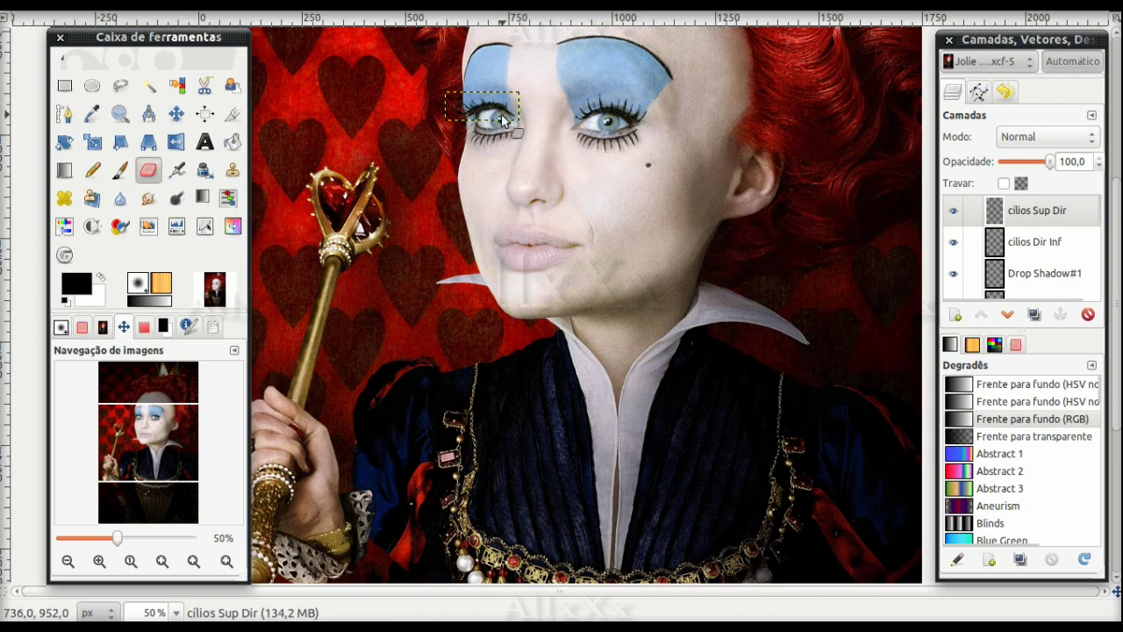
Revisit Curve Bend and Interactive Warp so the lashes hug the left eyelid.
{"action": "right_click", "coordinate": [496, 116]}
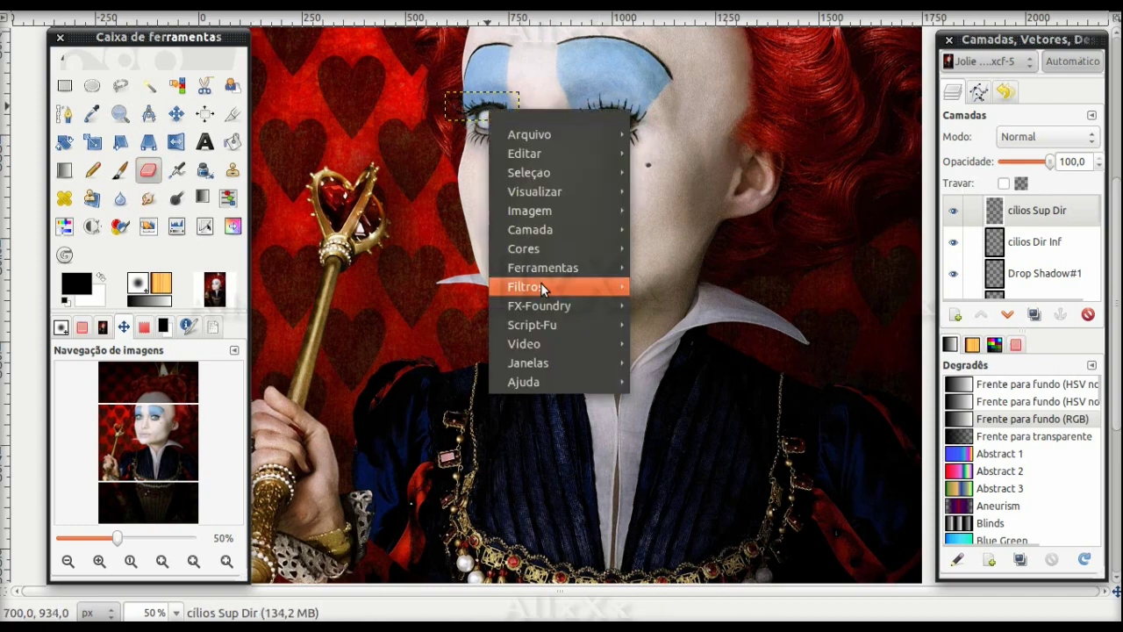
{"action": "left_click", "coordinate": [562, 263]}
{"action": "key", "text": "Return"}
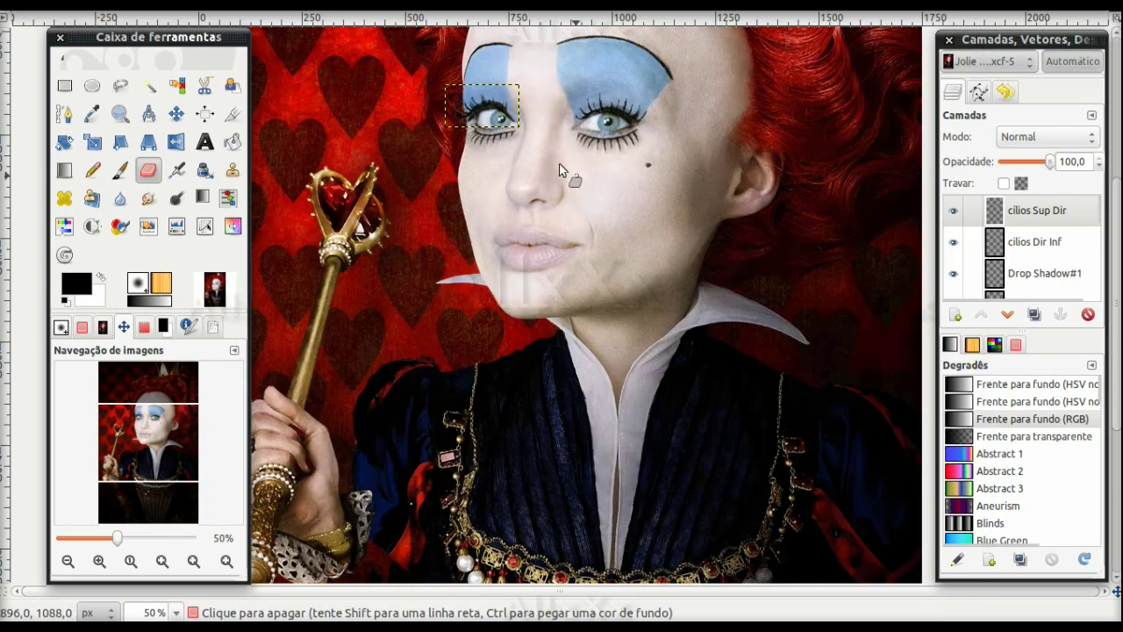
{"action": "right_click", "coordinate": [516, 123]}
{"action": "left_click", "coordinate": [965, 229]}
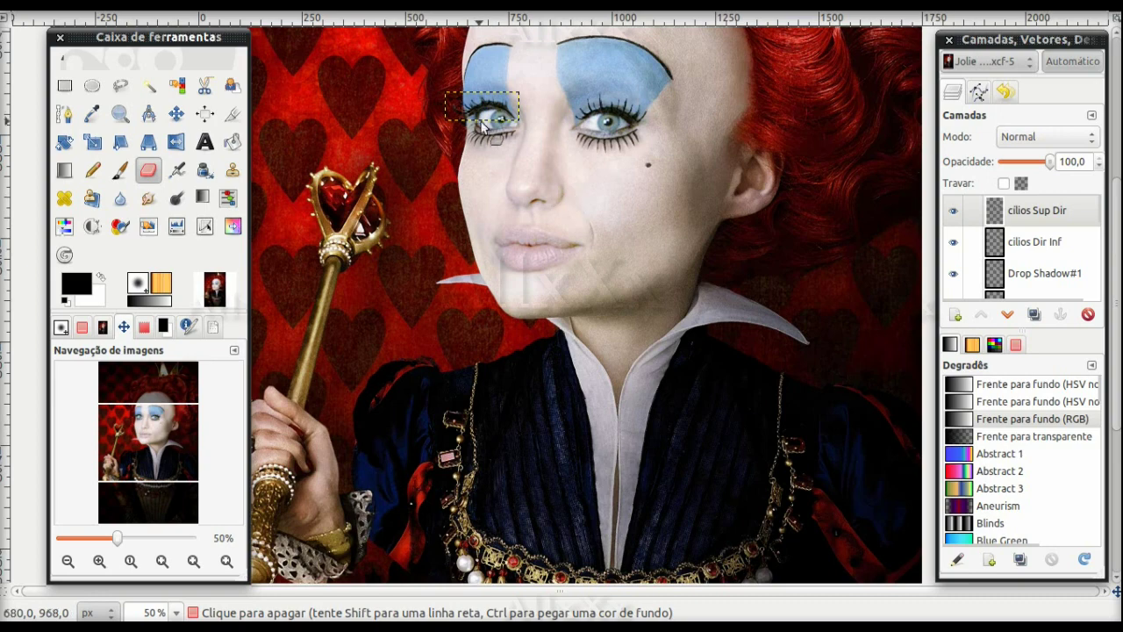
{"action": "key", "text": "s"}
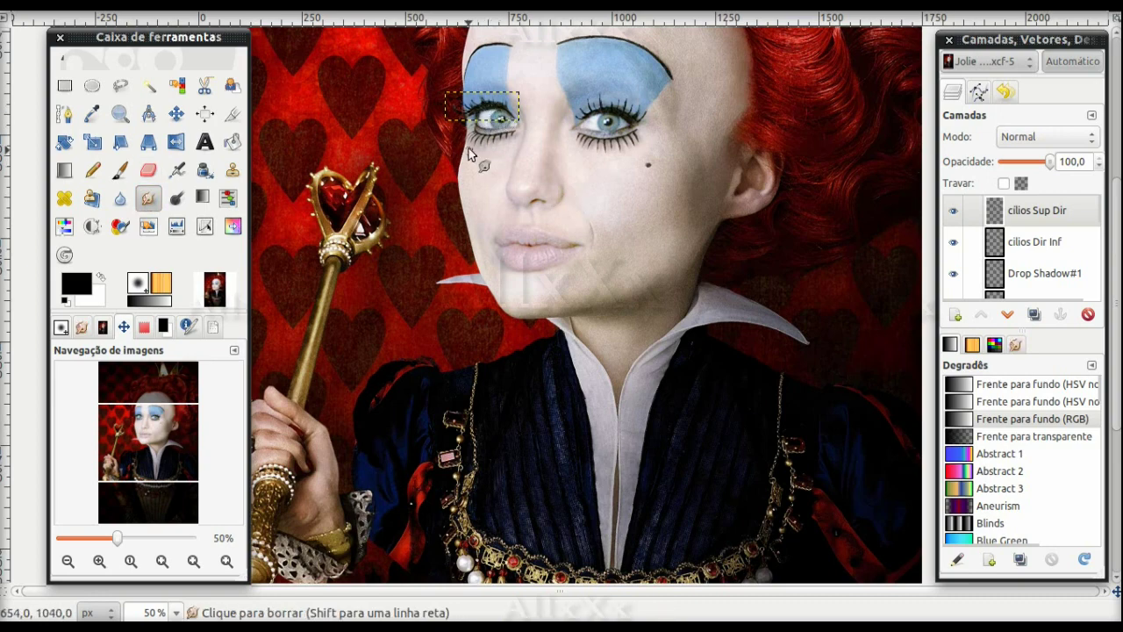
{"action": "key", "text": "shift+ctrl+j"}
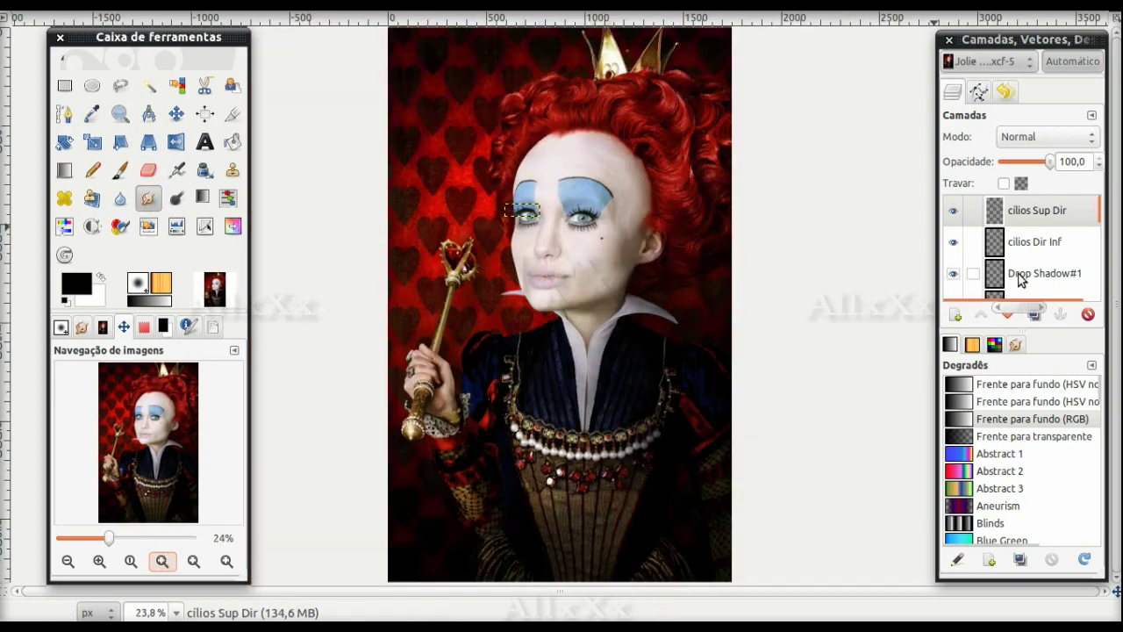
On the boca layer, airbrush red into the heart-shaped lips at 54,2 opacity.
{"action": "left_click", "coordinate": [1035, 273]}
{"action": "scroll", "coordinate": [1034, 263], "scroll_direction": "down", "scroll_amount": 2}
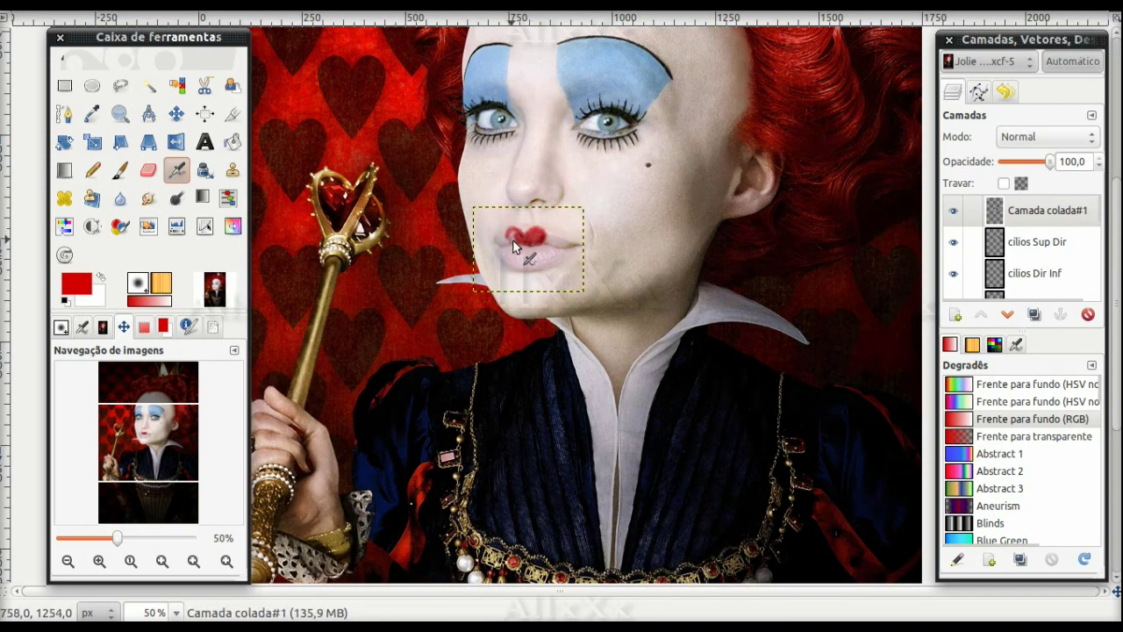
{"action": "left_click", "coordinate": [82, 326]}
{"action": "left_click_drag", "start_coordinate": [146, 395], "coordinate": [151, 396]}
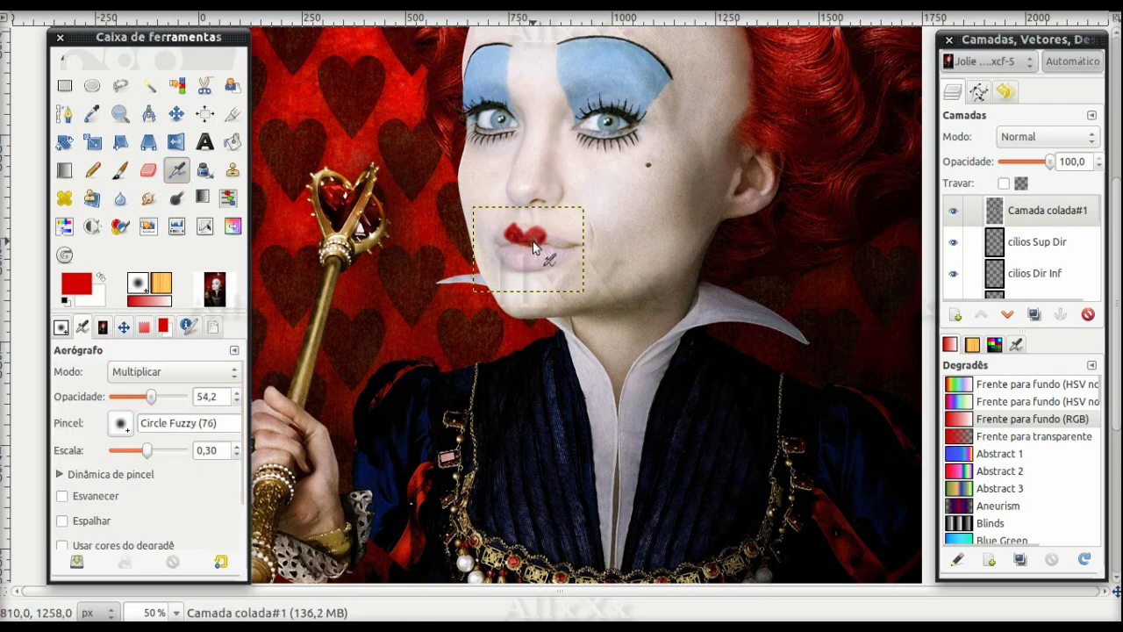
{"action": "mouse_move", "coordinate": [523, 266]}
{"action": "left_mouse_down"}
{"action": "mouse_move", "coordinate": [542, 232]}
{"action": "mouse_move", "coordinate": [534, 279]}
{"action": "left_mouse_up"}
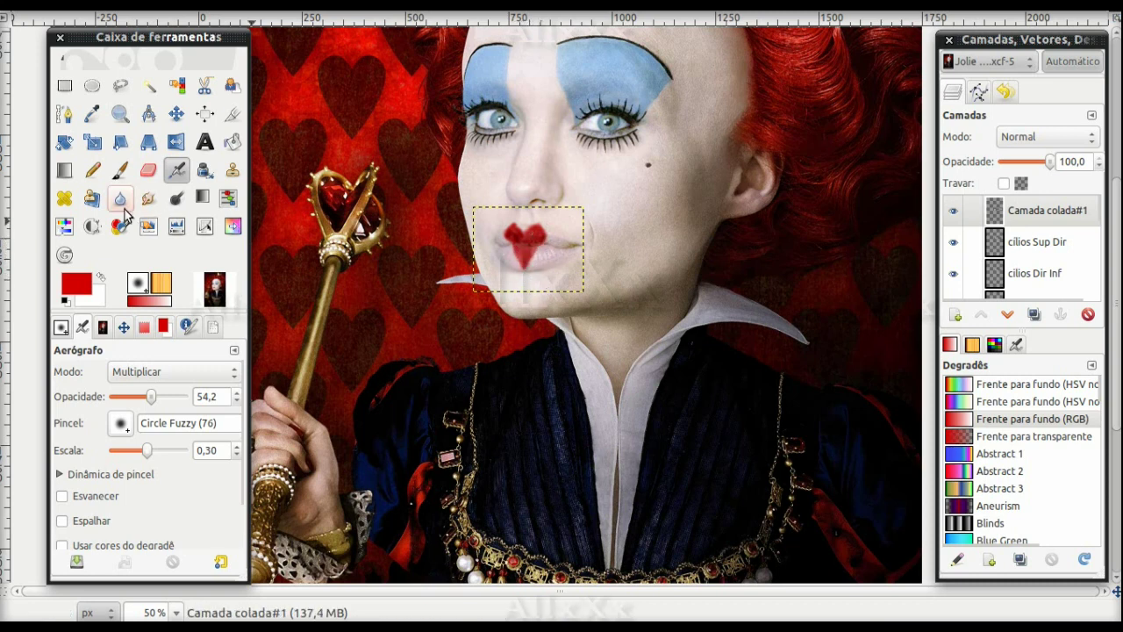
{"action": "left_click", "coordinate": [176, 198]}
{"action": "key", "text": "a"}
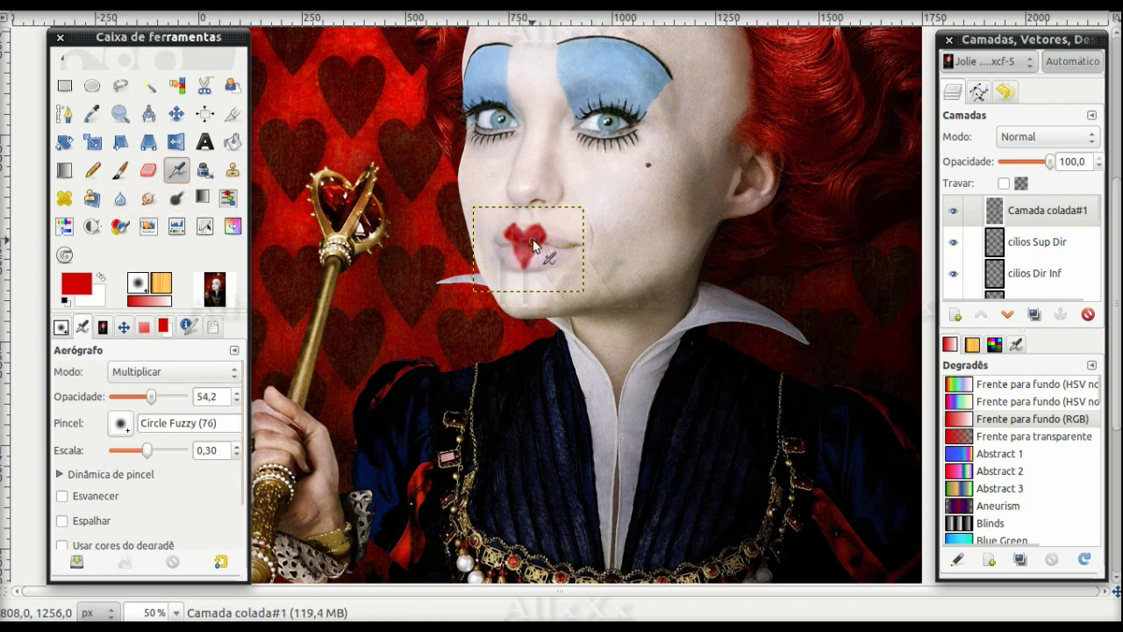
{"action": "mouse_move", "coordinate": [518, 239]}
{"action": "left_mouse_down"}
{"action": "mouse_move", "coordinate": [534, 279]}
{"action": "mouse_move", "coordinate": [516, 243]}
{"action": "left_mouse_up"}
{"action": "left_click_drag", "start_coordinate": [505, 238], "coordinate": [513, 246]}
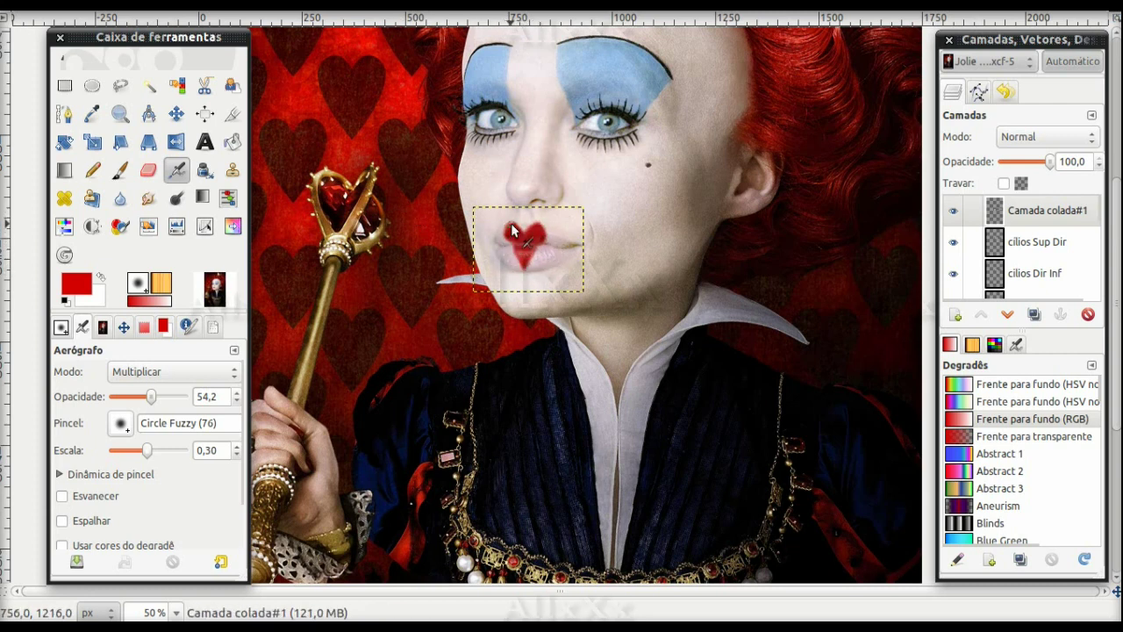
Set Dodge/Burn to 12,0 opacity and 0,70 scale to shade the lips darker.
{"action": "key", "text": "shift+d"}
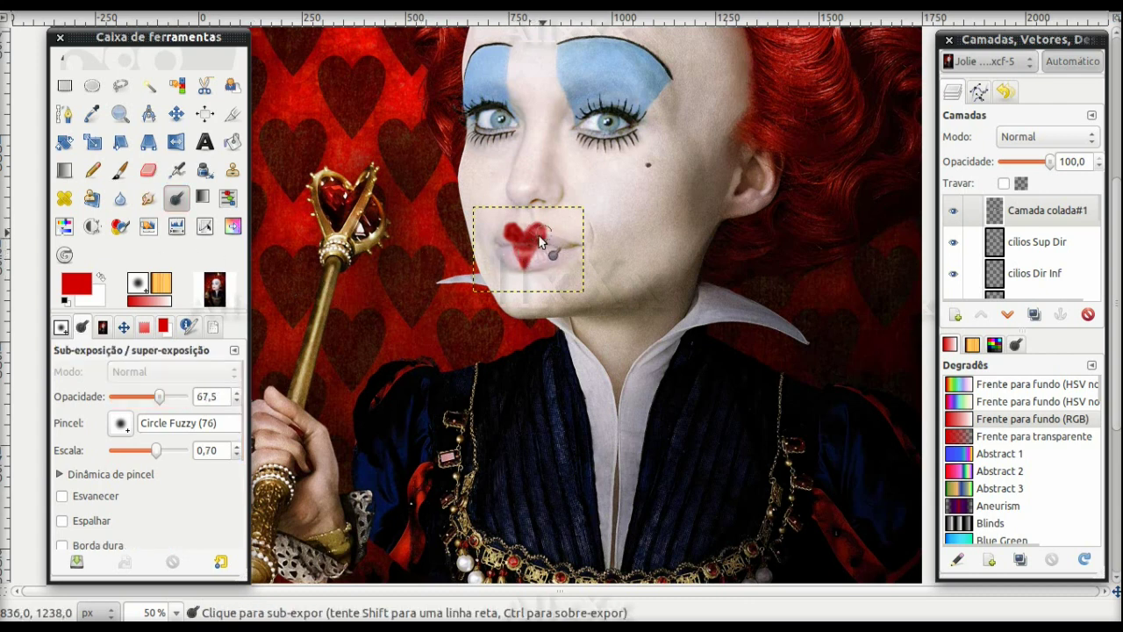
{"action": "key", "text": "ctrl"}
{"action": "key", "text": "less"}
{"action": "key", "text": "less"}
{"action": "key", "text": "less"}
{"action": "key", "text": "less"}
{"action": "key", "text": "less"}
{"action": "key", "text": "less"}
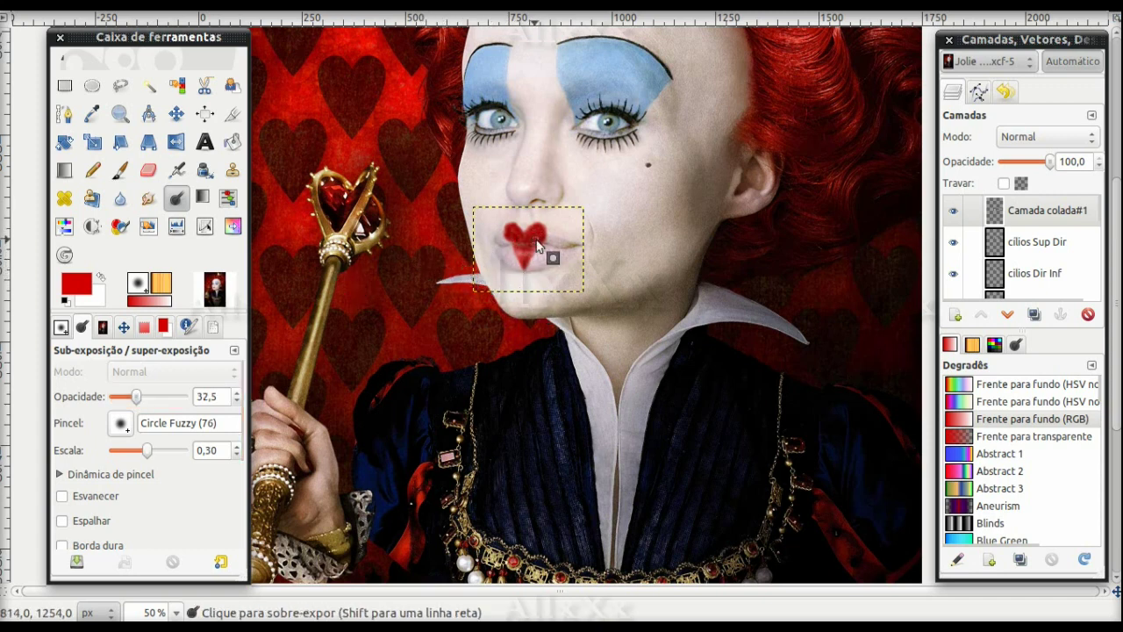
{"action": "key", "text": "less"}
{"action": "key", "text": "less"}
{"action": "key", "text": "less"}
{"action": "key", "text": "bracketright"}
{"action": "key", "text": "bracketright"}
{"action": "key", "text": "bracketright"}
{"action": "key", "text": "bracketleft"}
{"action": "key", "text": "bracketleft"}
{"action": "key", "text": "bracketleft"}
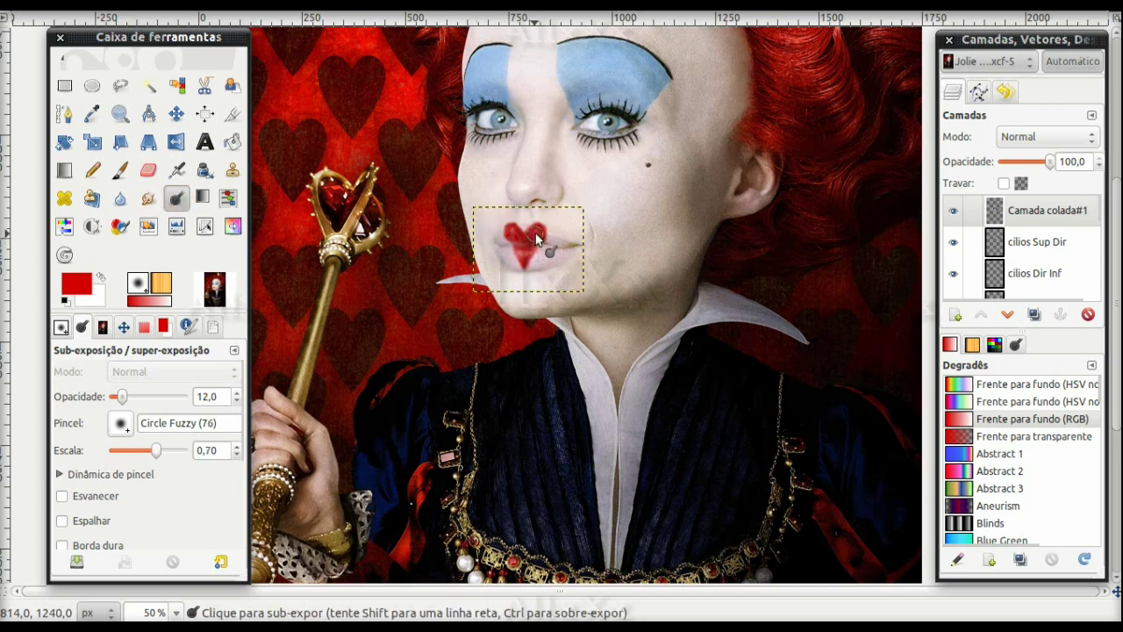
{"action": "key", "text": "a"}
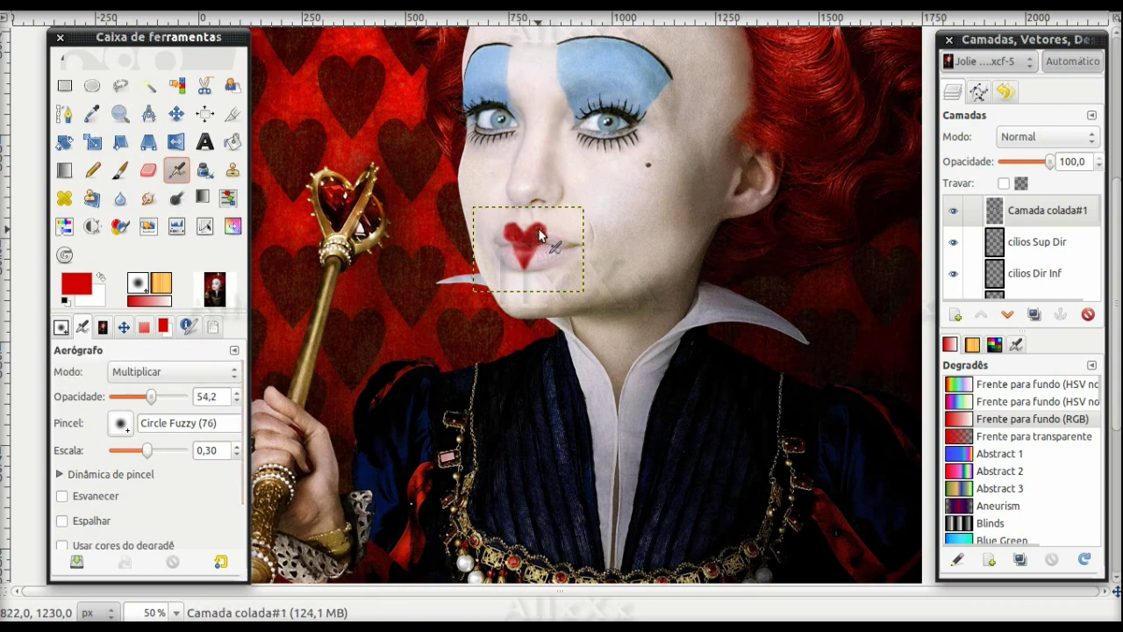
{"action": "key", "text": "shift+d"}
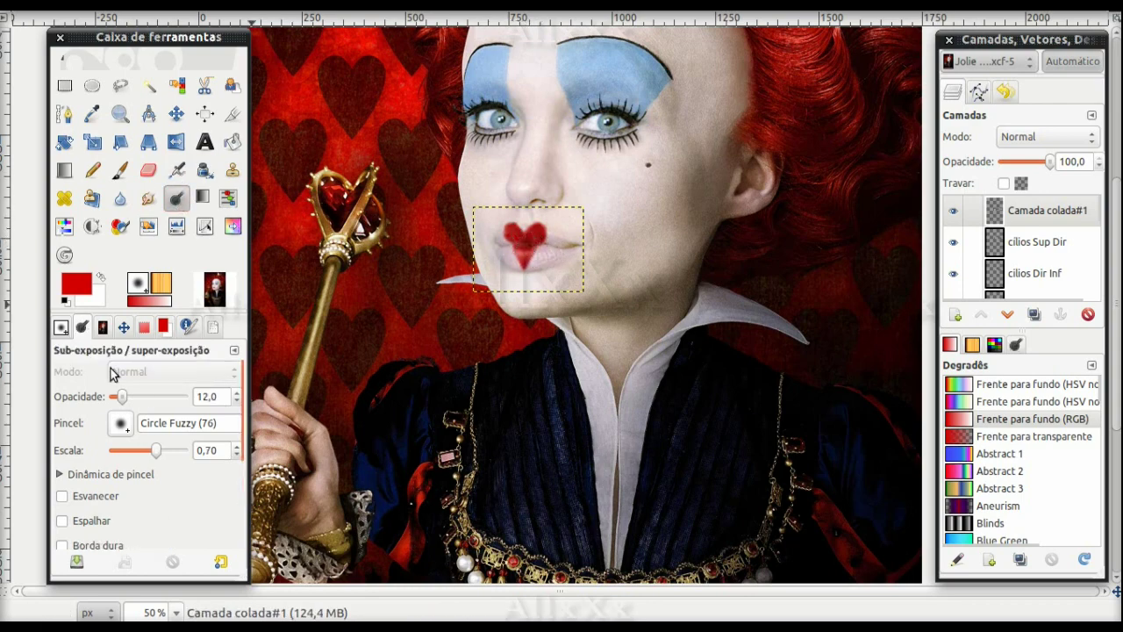
Retouch the lower lip tones with Dodge/Burn on the cópia de Camada colada layer.
{"action": "left_click", "coordinate": [124, 326]}
{"action": "left_click", "coordinate": [162, 561]}
{"action": "scroll", "coordinate": [1035, 242], "scroll_direction": "down", "scroll_amount": 3}
{"action": "scroll", "coordinate": [1035, 241], "scroll_direction": "down", "scroll_amount": 3}
{"action": "scroll", "coordinate": [1035, 241], "scroll_direction": "down", "scroll_amount": 2}
{"action": "left_click", "coordinate": [1045, 240]}
{"action": "scroll", "coordinate": [404, 323], "scroll_direction": "up", "scroll_amount": 3, "text": "ctrl"}
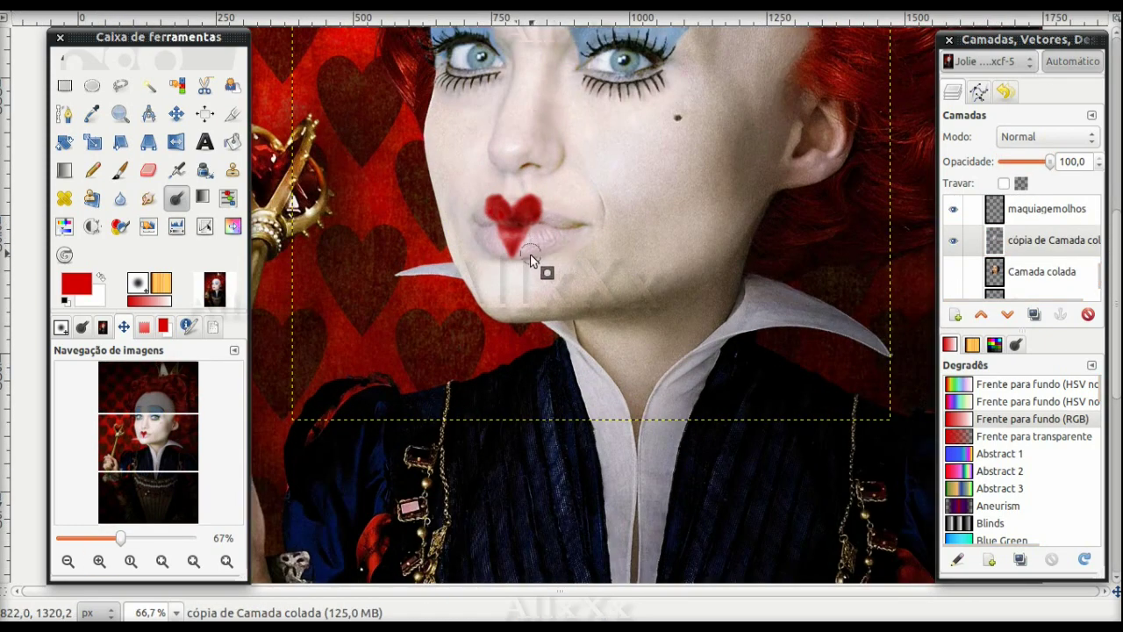
{"action": "key", "text": "shift+d"}
{"action": "left_click_drag", "start_coordinate": [494, 251], "coordinate": [549, 221]}
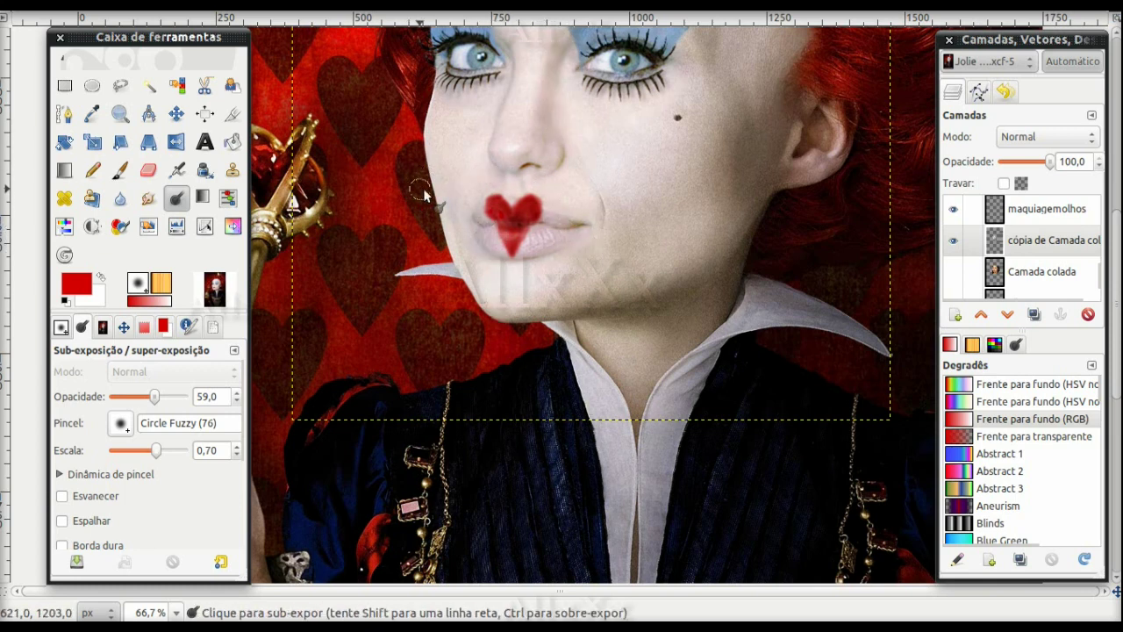
Move the olhos layer below maquiagemolhos and set its mode to Luz dura.
{"action": "scroll", "coordinate": [1022, 255], "scroll_direction": "down", "scroll_amount": 3}
{"action": "left_click", "coordinate": [1035, 272]}
{"action": "left_click", "coordinate": [981, 314]}
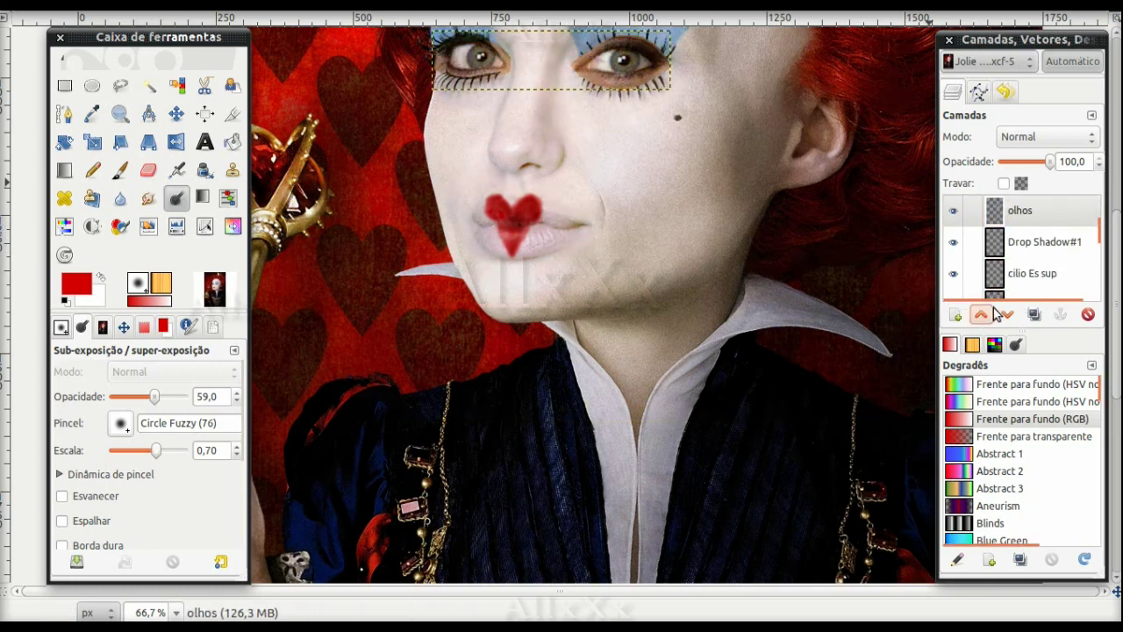
{"action": "left_click", "coordinate": [1006, 314]}
{"action": "left_click", "coordinate": [1006, 314]}
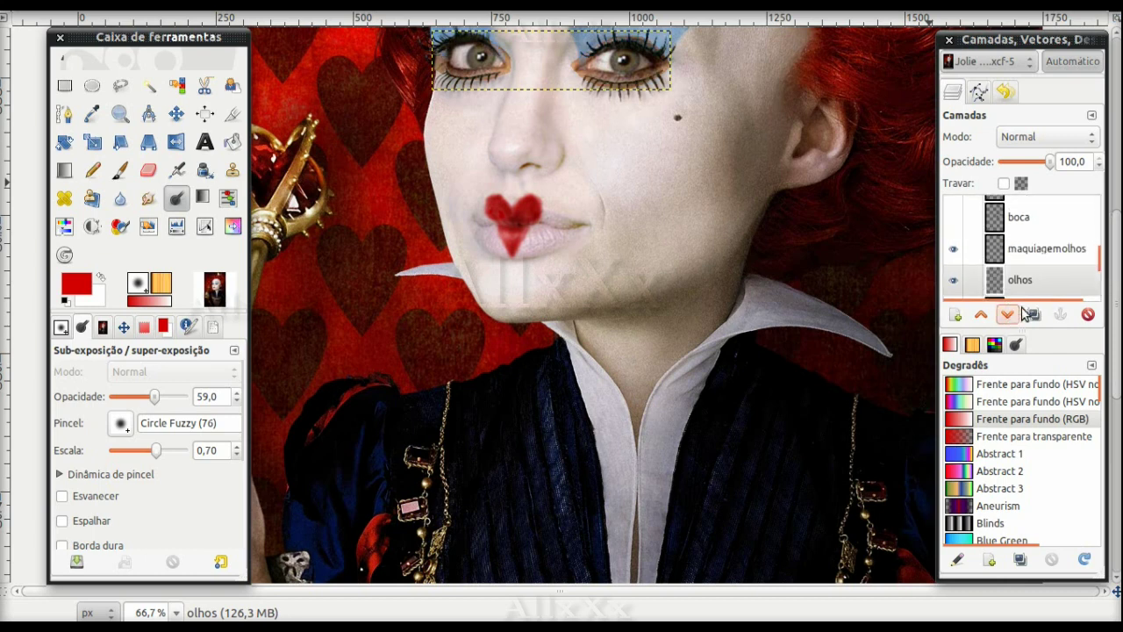
{"action": "scroll", "coordinate": [1044, 198], "scroll_direction": "down", "scroll_amount": 1}
{"action": "key", "text": "Down"}
{"action": "key", "text": "Down"}
{"action": "key", "text": "Down"}
{"action": "key", "text": "Down"}
{"action": "key", "text": "Down"}
{"action": "key", "text": "Down"}
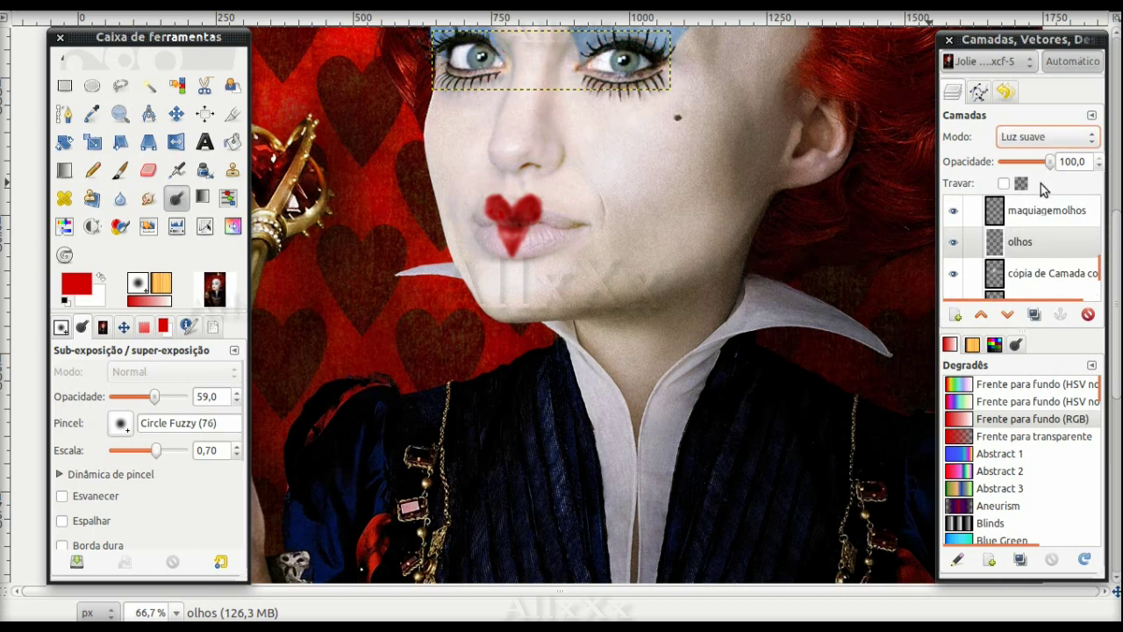
{"action": "left_click", "coordinate": [1020, 241]}
Erase stray pixels near the lashes on the olhos layer.
{"action": "left_click", "coordinate": [148, 169]}
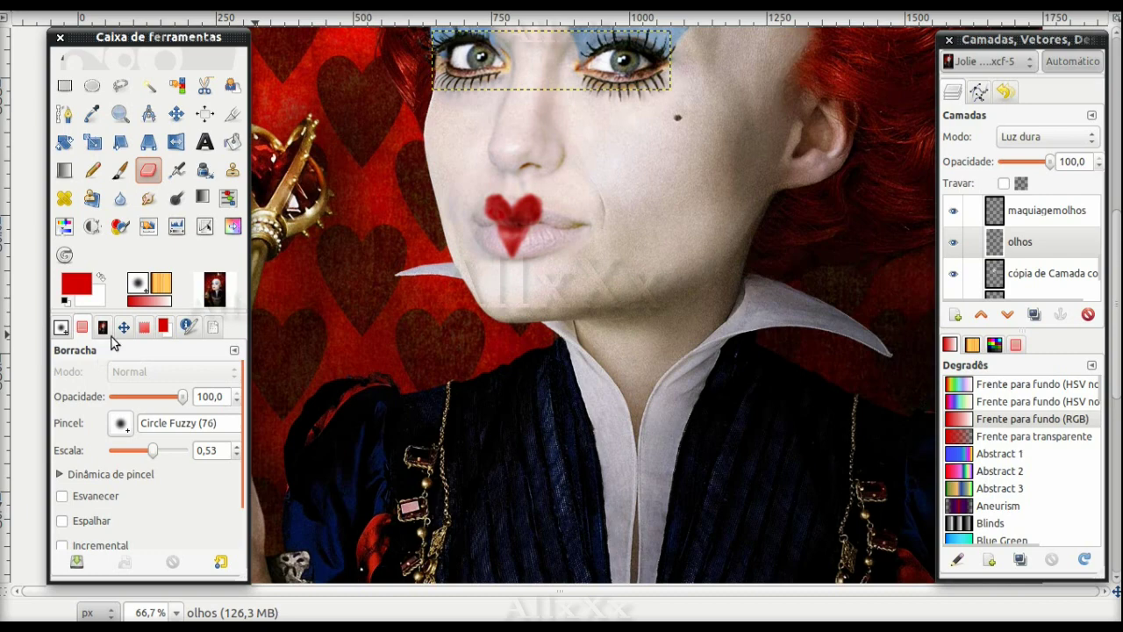
{"action": "scroll", "coordinate": [650, 302], "scroll_direction": "up", "scroll_amount": 5}
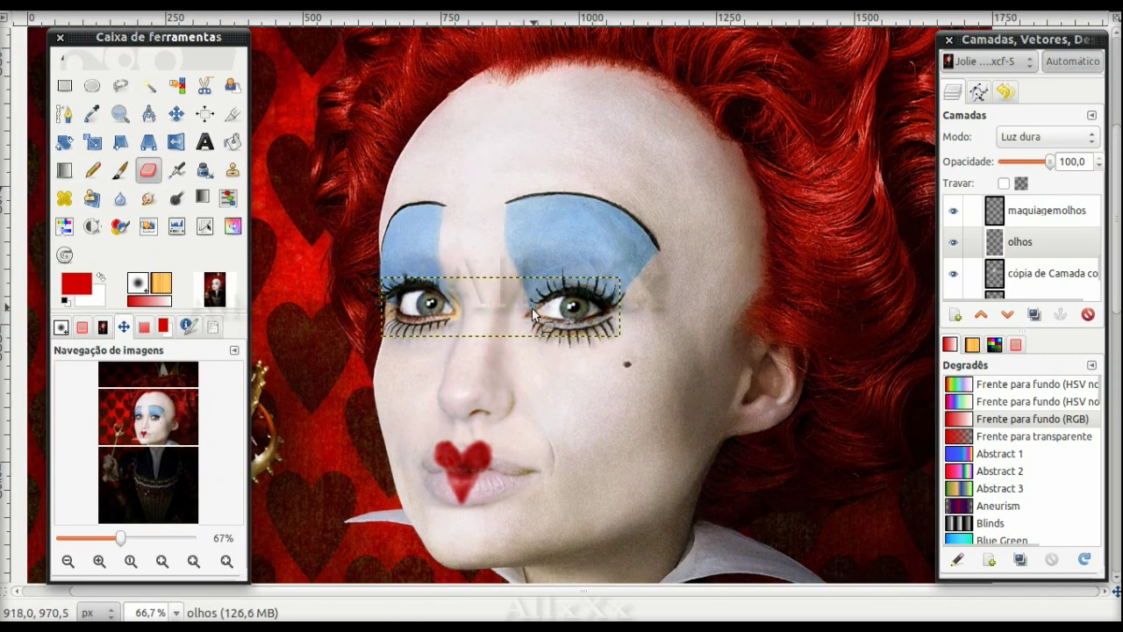
{"action": "left_click_drag", "start_coordinate": [544, 330], "coordinate": [454, 323]}
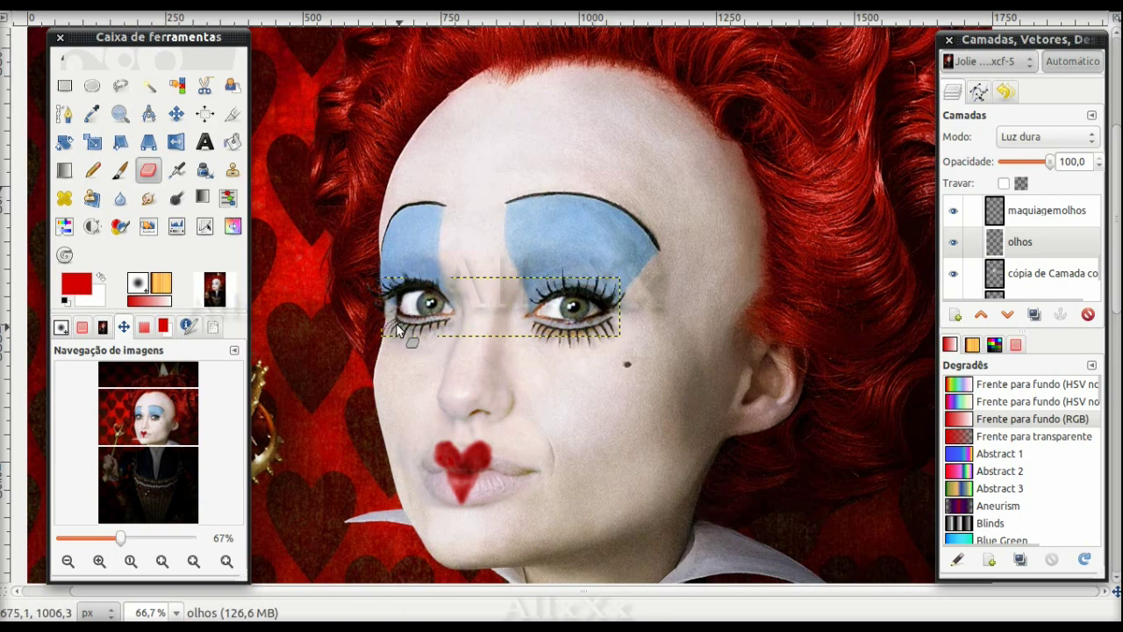
{"action": "left_click", "coordinate": [161, 560]}
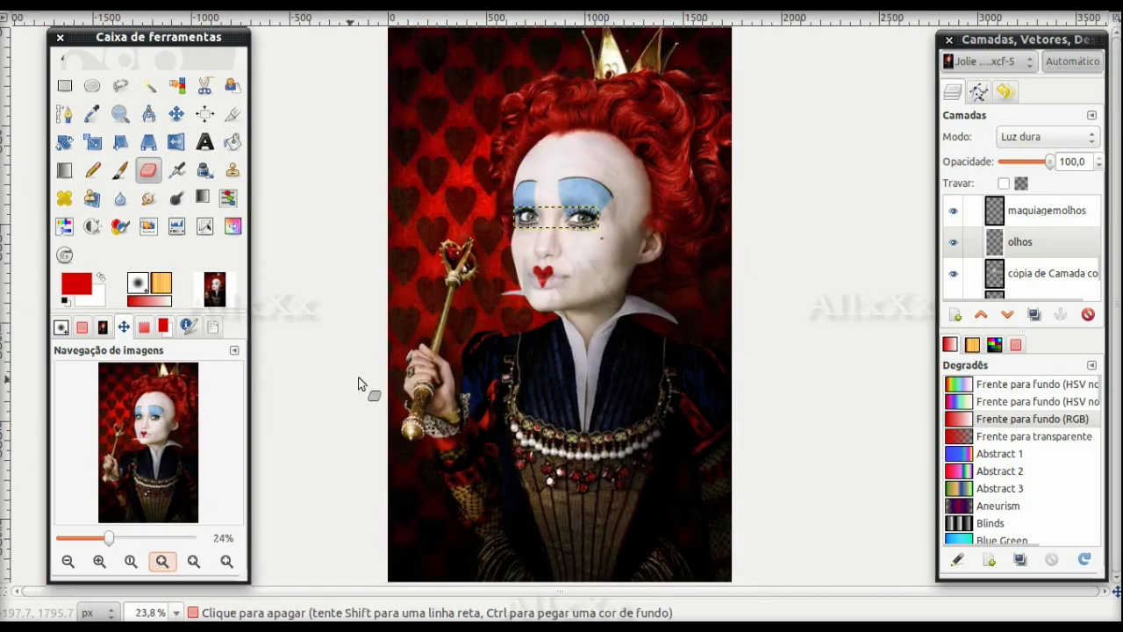
Preview the visible composite as a new image from the clipboard, then close it.
{"action": "right_click", "coordinate": [460, 181]}
{"action": "left_click", "coordinate": [711, 337]}
{"action": "right_click", "coordinate": [443, 233]}
{"action": "left_click", "coordinate": [602, 289]}
{"action": "key", "text": "Escape"}
{"action": "right_click", "coordinate": [463, 219]}
{"action": "left_click", "coordinate": [882, 279]}
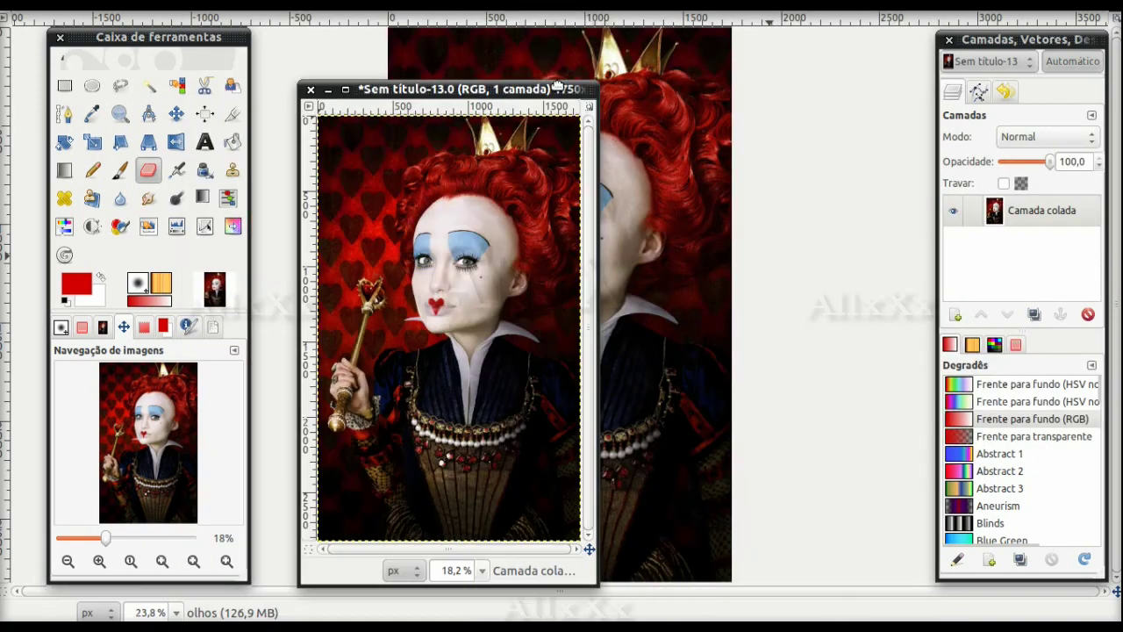
{"action": "left_click", "coordinate": [99, 560]}
{"action": "left_click", "coordinate": [112, 326]}
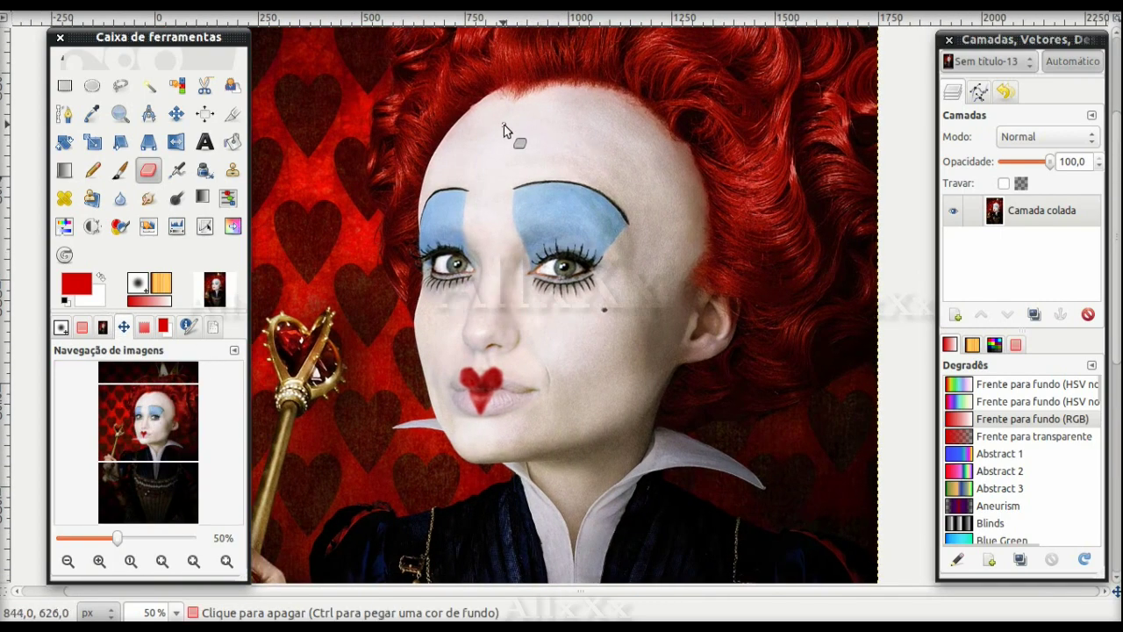
{"action": "key", "text": "ctrl+w"}
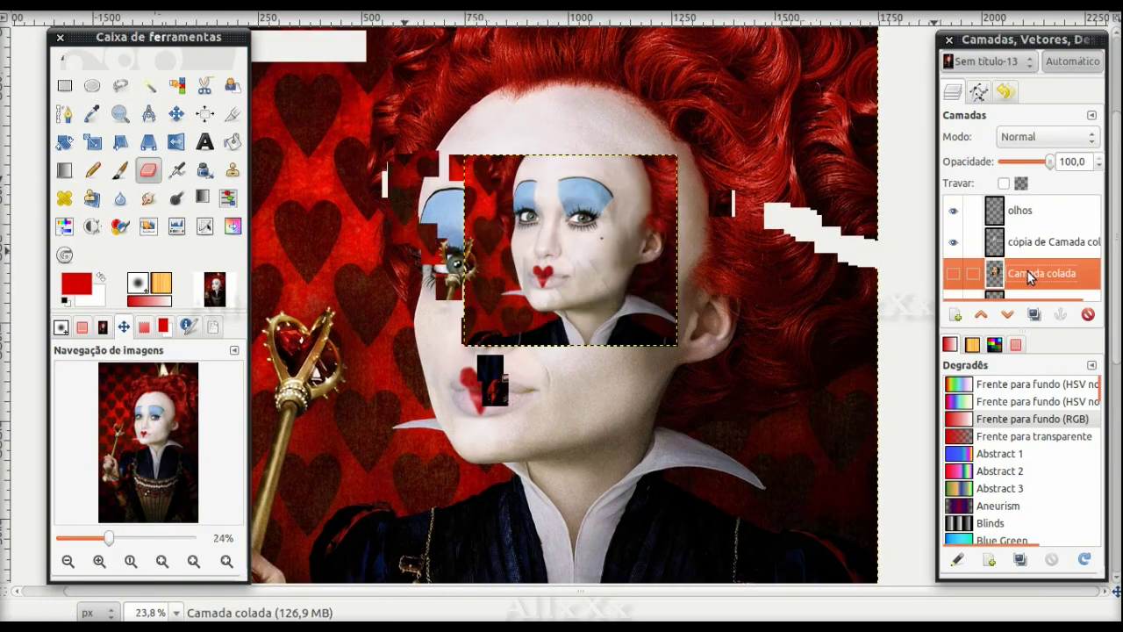
Apply Levels to cópia de Camada colada with black point 62 and midtones 1,07.
{"action": "key", "text": "Page_Up"}
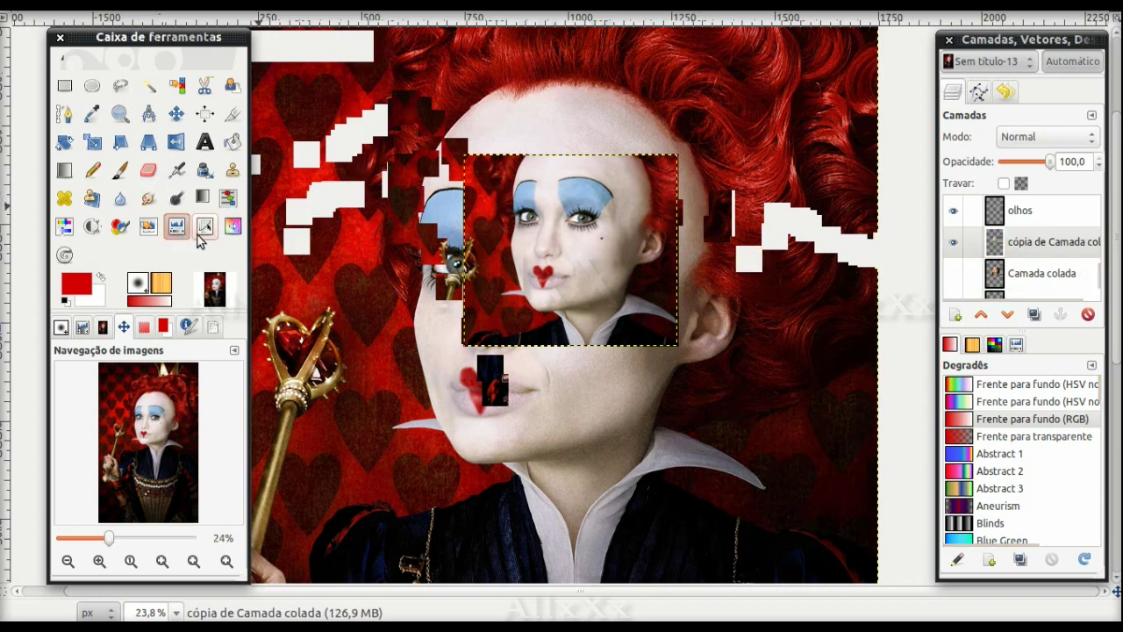
{"action": "key", "text": "ctrl+l"}
{"action": "left_click_drag", "start_coordinate": [261, 296], "coordinate": [241, 296]}
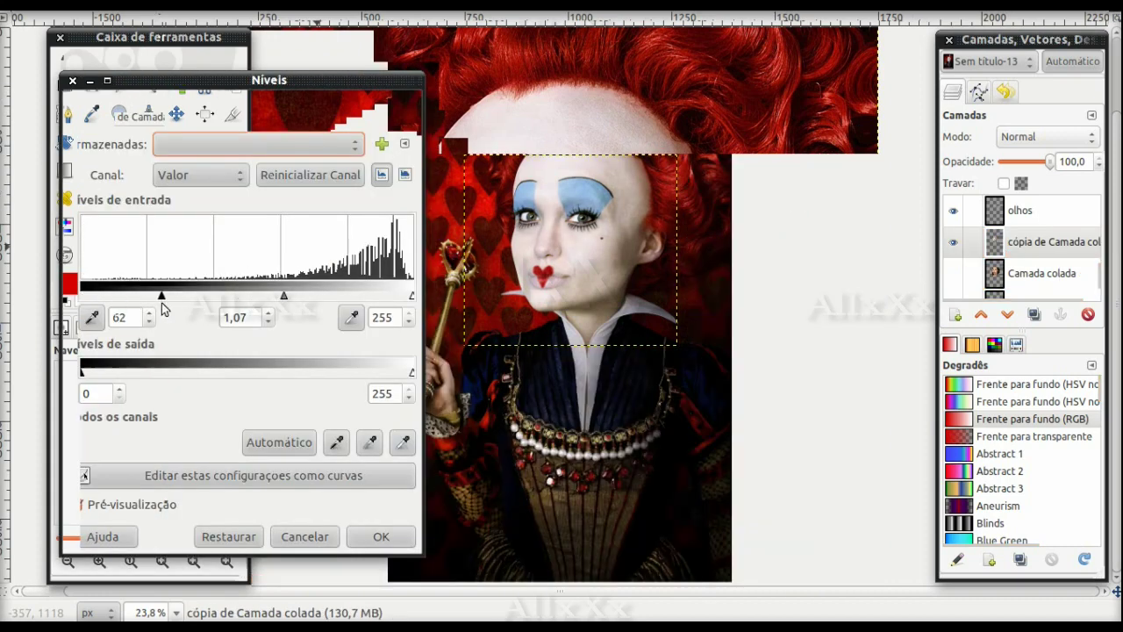
{"action": "key", "text": "Return"}
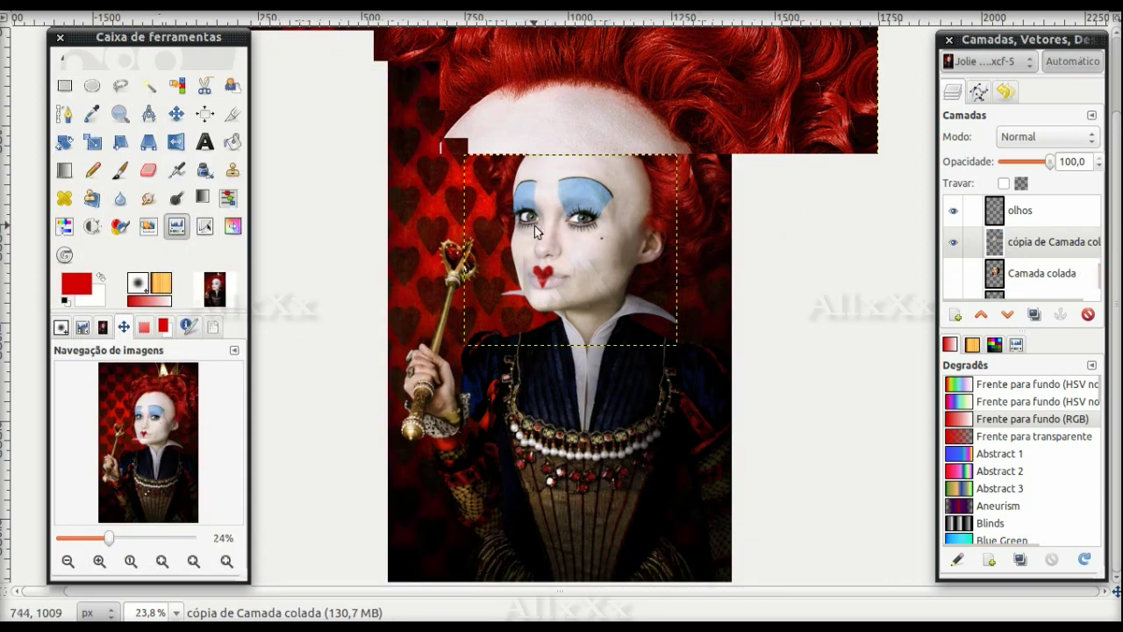
Copy the adjusted result and create a new image from the clipboard.
{"action": "right_click", "coordinate": [532, 190]}
{"action": "left_click", "coordinate": [728, 319]}
{"action": "right_click", "coordinate": [494, 190]}
{"action": "left_click", "coordinate": [491, 301]}
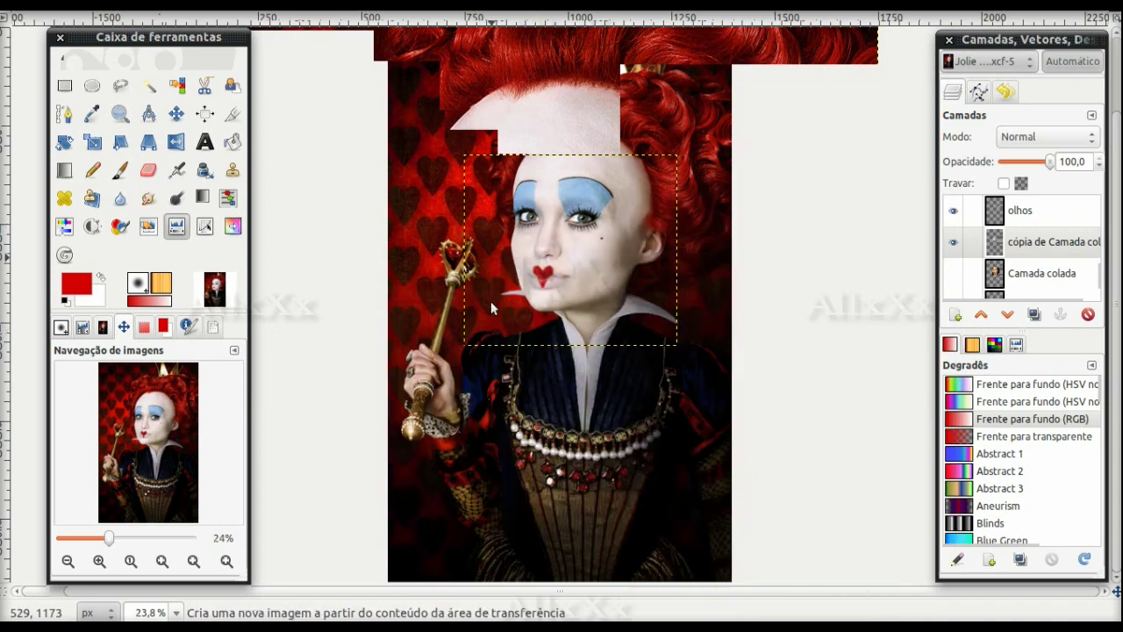
View Sem título-14 at 33.3% and try Levels adjustments, then reset and cancel them.
{"action": "scroll", "coordinate": [527, 289], "scroll_direction": "up", "scroll_amount": 3}
{"action": "scroll", "coordinate": [529, 296], "scroll_direction": "up", "scroll_amount": 1}
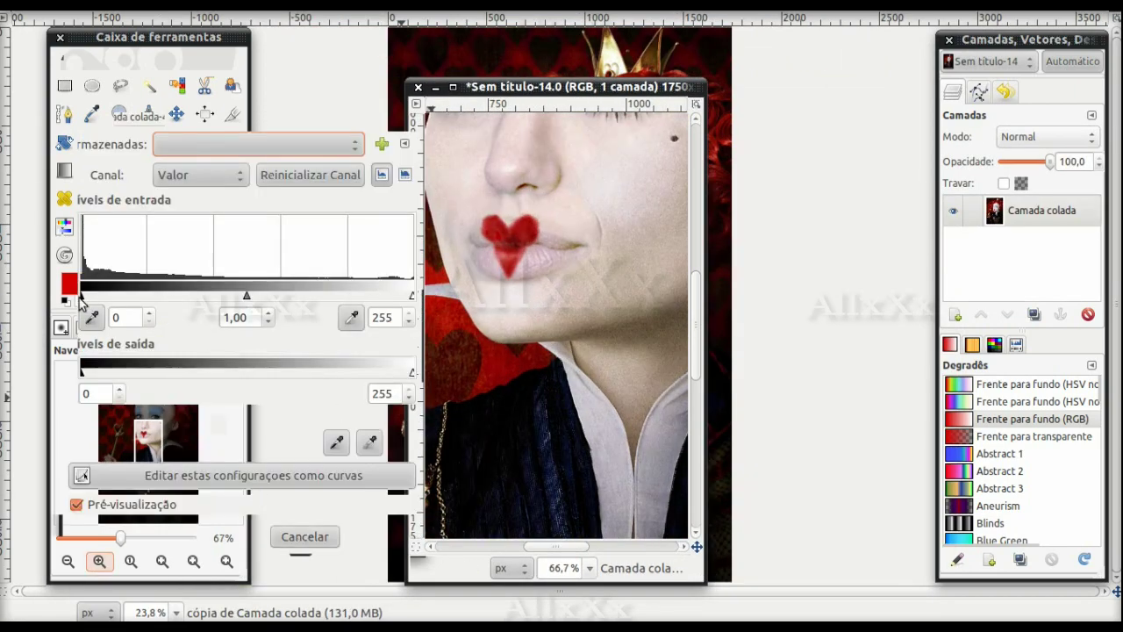
{"action": "left_click_drag", "start_coordinate": [82, 296], "coordinate": [94, 295]}
{"action": "left_click_drag", "start_coordinate": [247, 296], "coordinate": [251, 296]}
{"action": "scroll", "coordinate": [561, 439], "scroll_direction": "up", "scroll_amount": 5}
{"action": "left_click", "coordinate": [589, 568]}
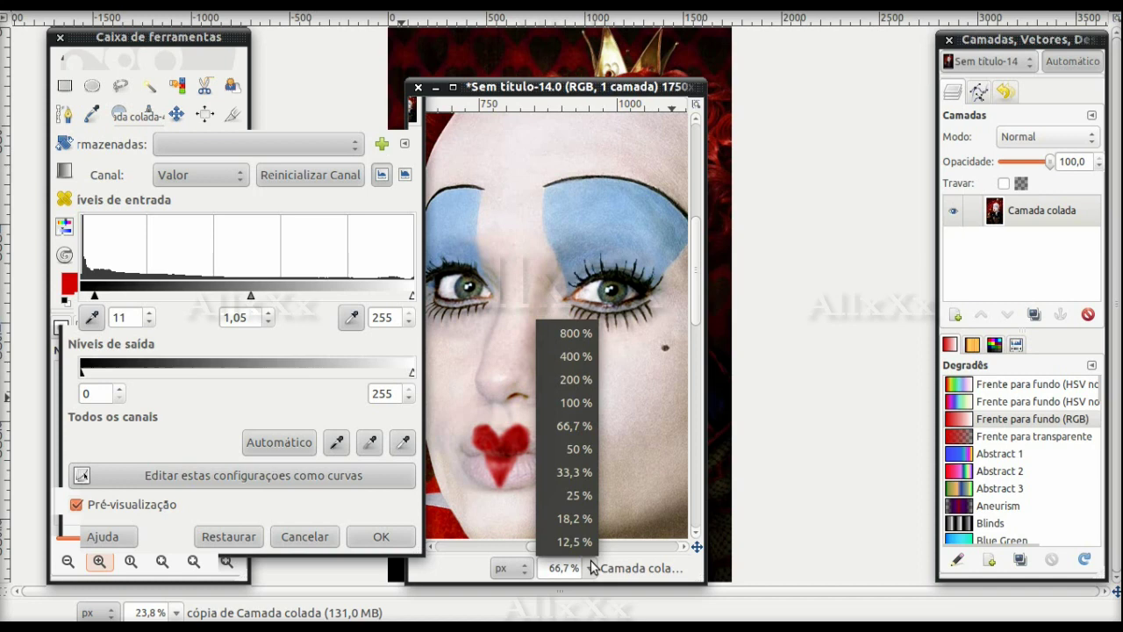
{"action": "left_click", "coordinate": [575, 472]}
{"action": "left_click", "coordinate": [228, 537]}
{"action": "left_click", "coordinate": [304, 536]}
{"action": "key", "text": "shift+d"}
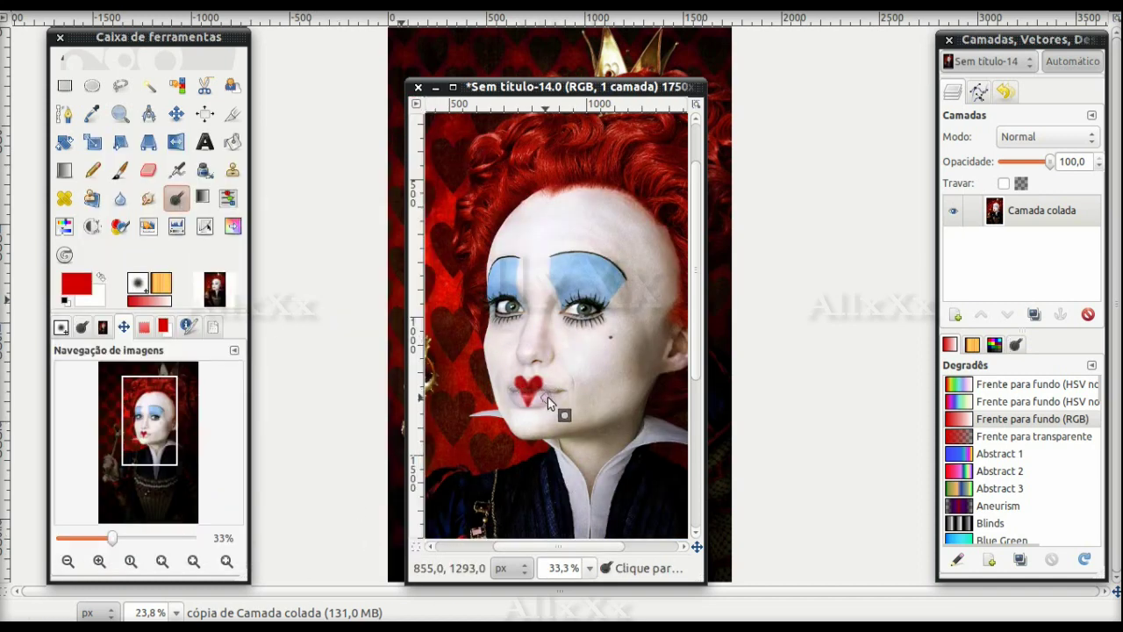